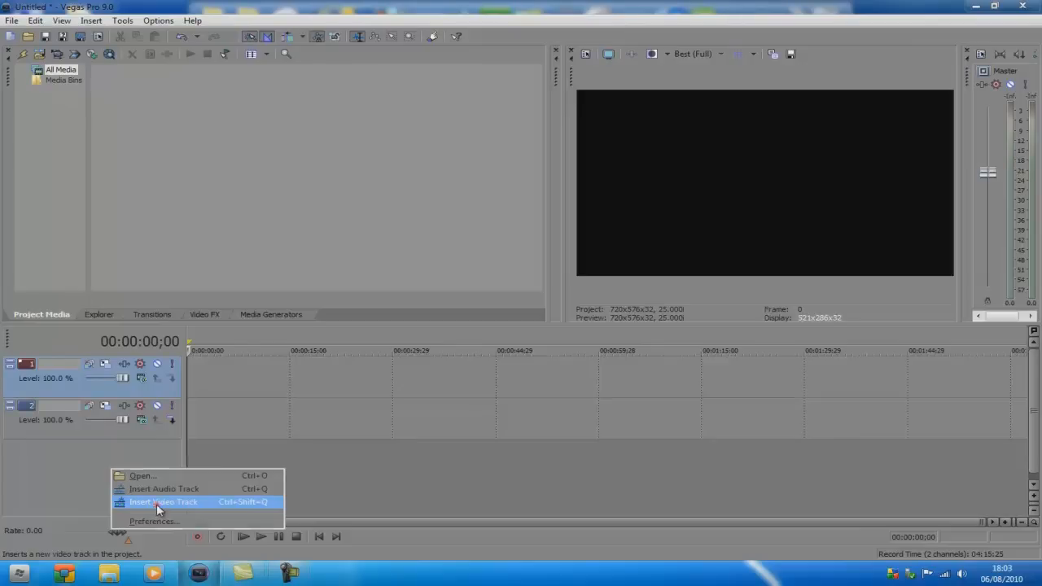
Add a third video track and an audio track to the project
click(157, 502)
right_click(134, 439)
click(175, 471)
click(193, 376)
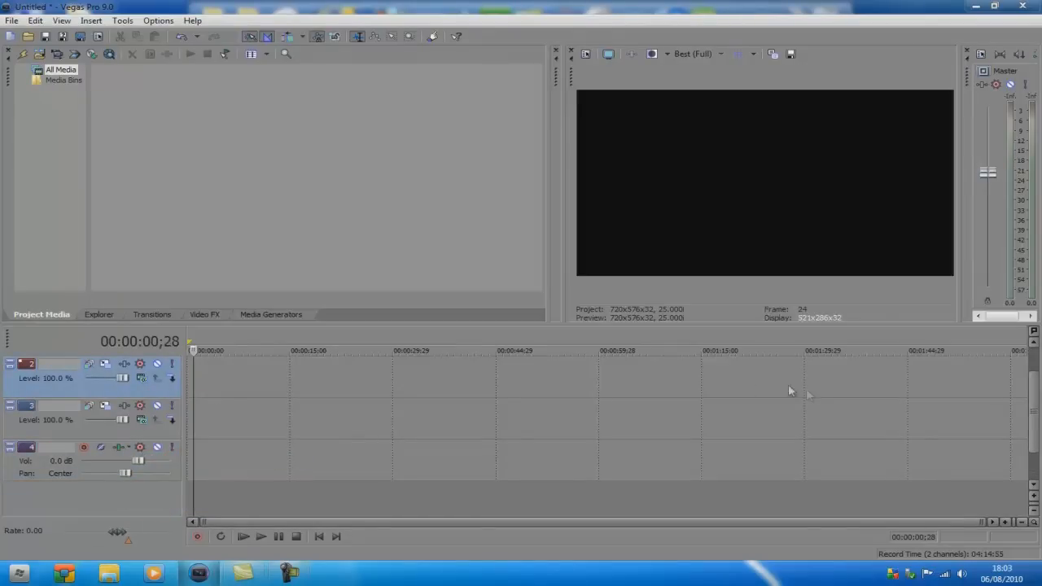
drag(1034, 399, 1034, 358)
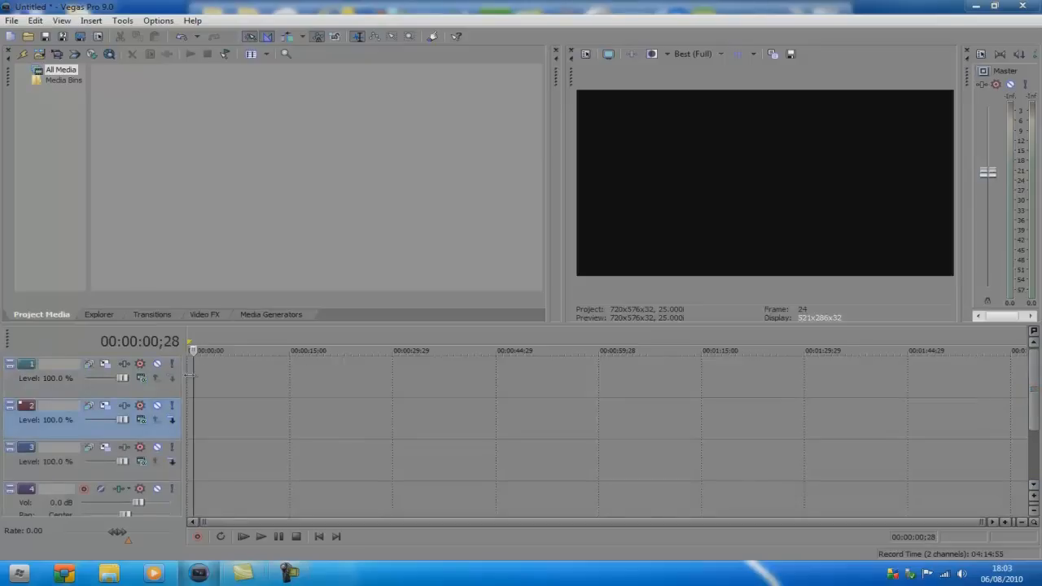
Insert a text event at the start of the first video track with bold turned off
click(189, 366)
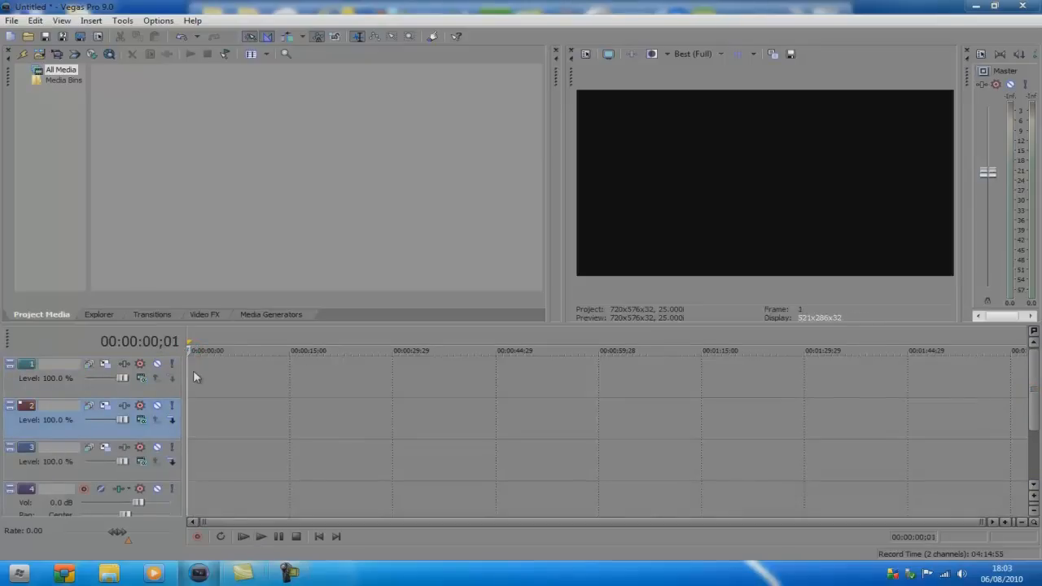
right_click(193, 370)
click(238, 498)
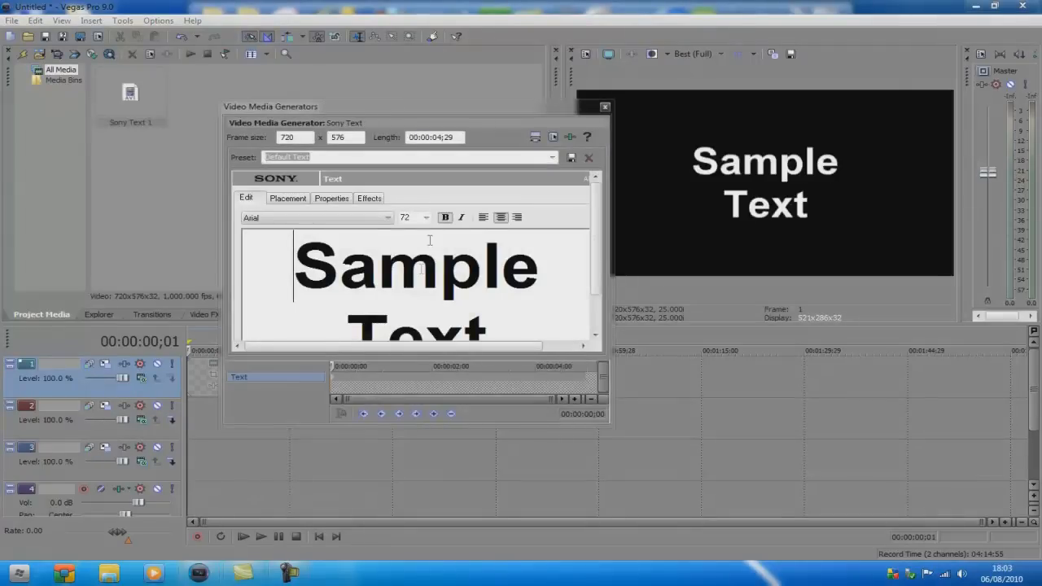
click(445, 218)
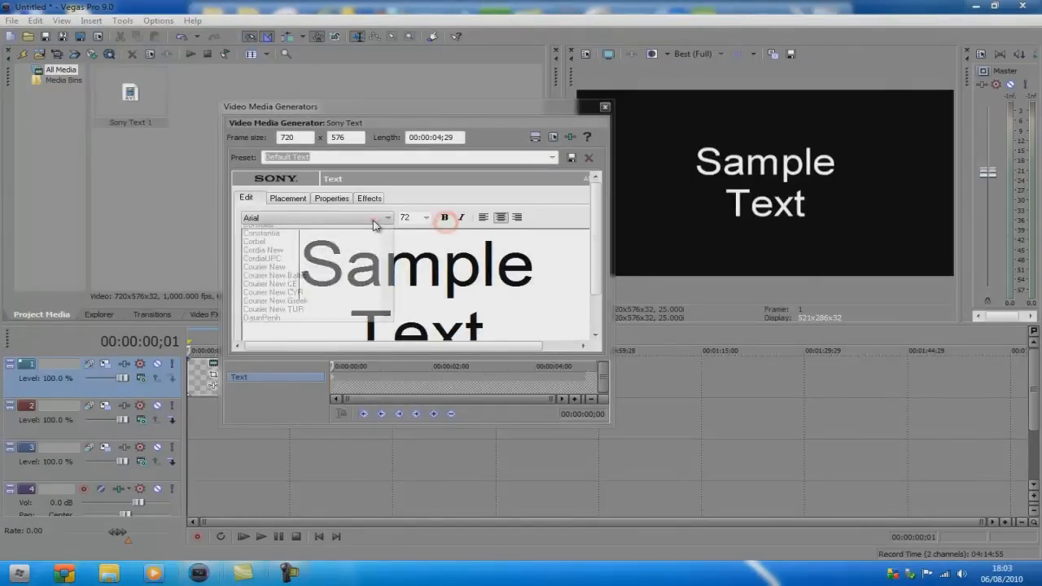
click(388, 217)
click(548, 270)
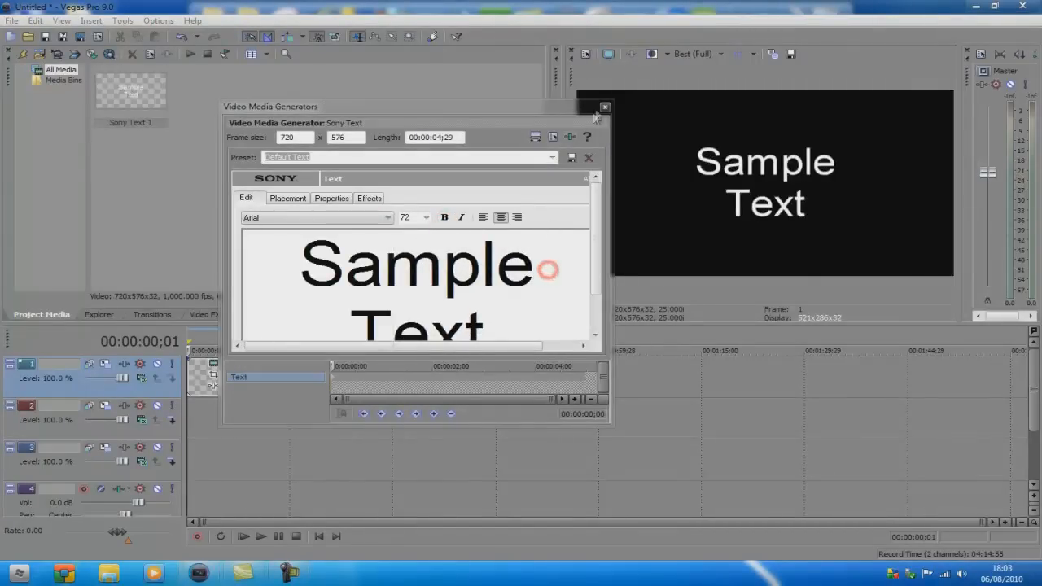
click(604, 106)
Insert a second default text event directly after the first one on the first video track
right_click(244, 368)
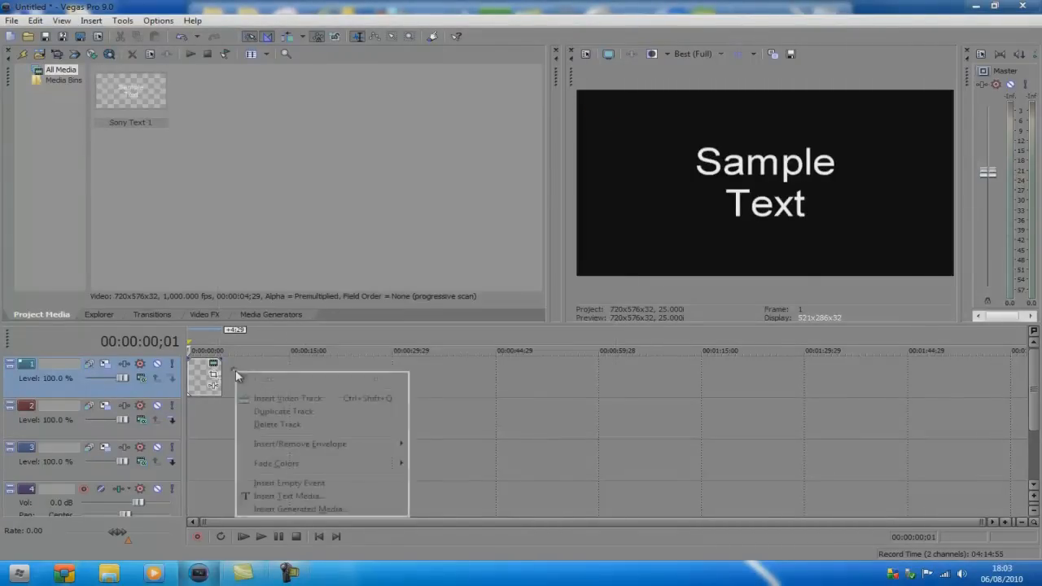
click(287, 497)
click(605, 107)
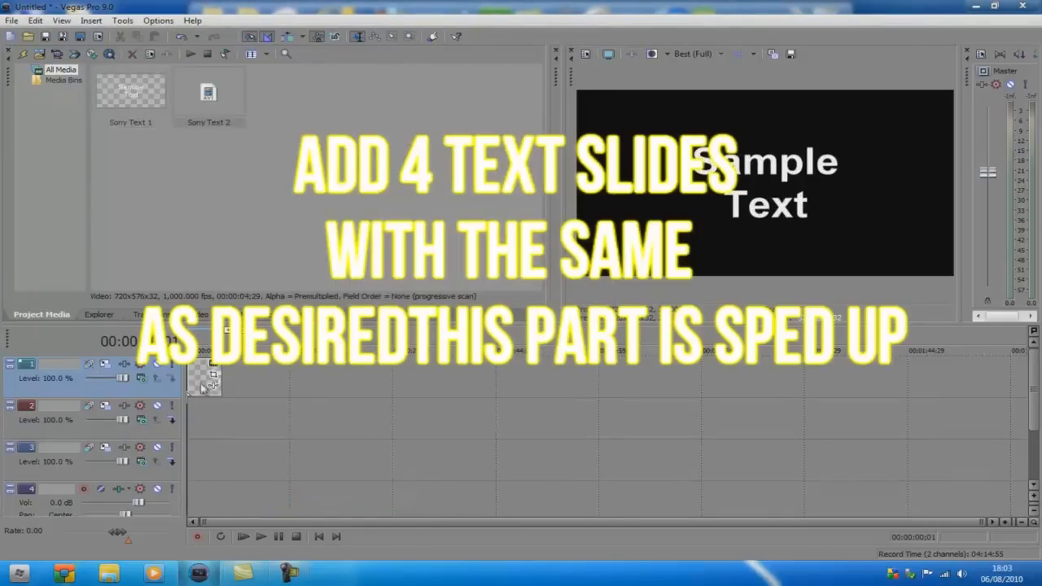
Insert default text events on the second and third tracks, and move the latter beside the former on the second track
right_click(202, 412)
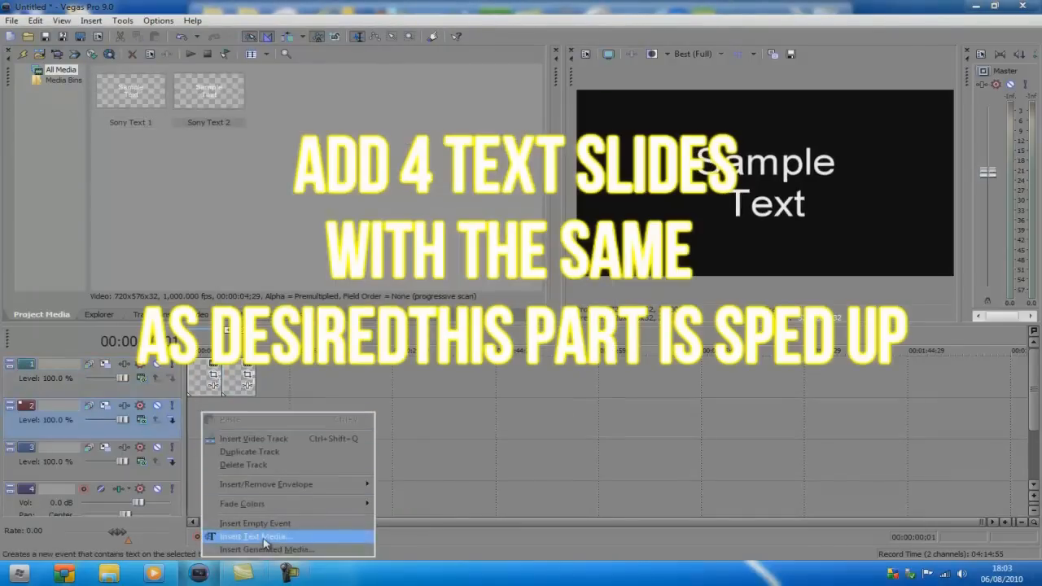
click(265, 537)
click(605, 108)
right_click(205, 463)
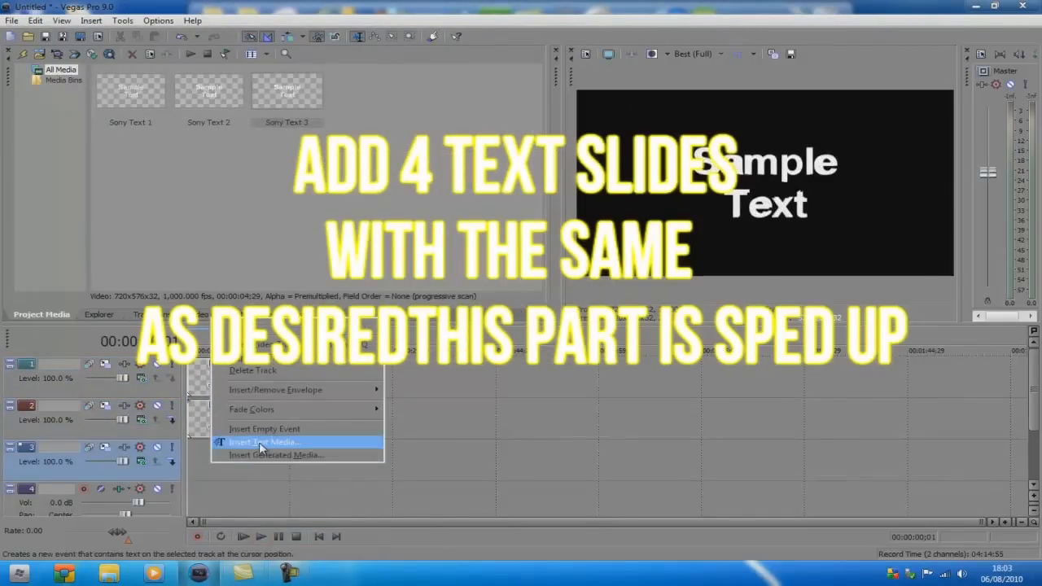
click(267, 442)
click(606, 109)
drag(197, 452, 238, 414)
Replace the sample text in the first event of the first track with "RossVlogs"
click(235, 384)
click(205, 380)
click(194, 377)
right_click(197, 377)
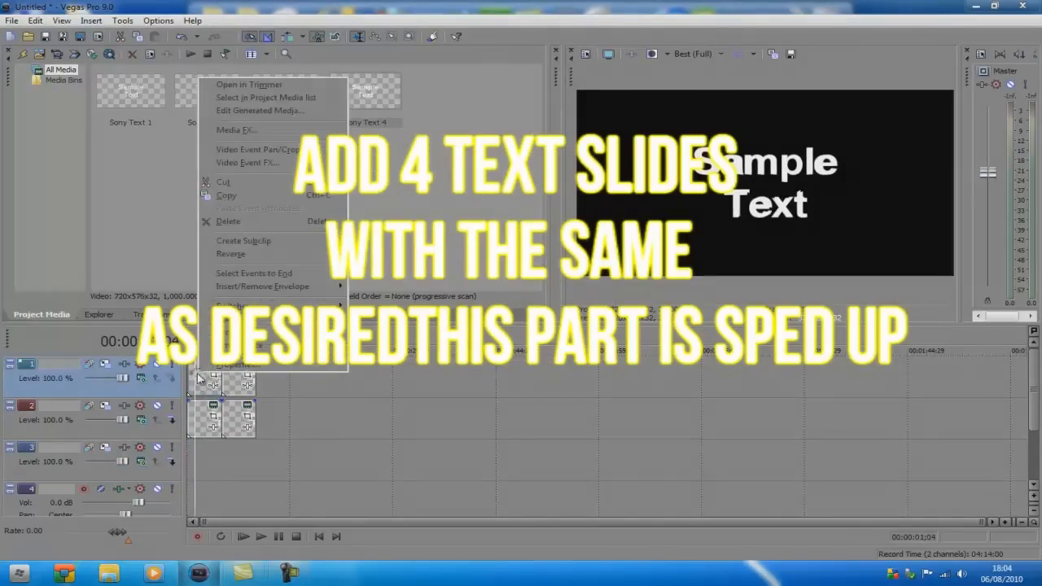
click(245, 109)
drag(300, 255, 520, 257)
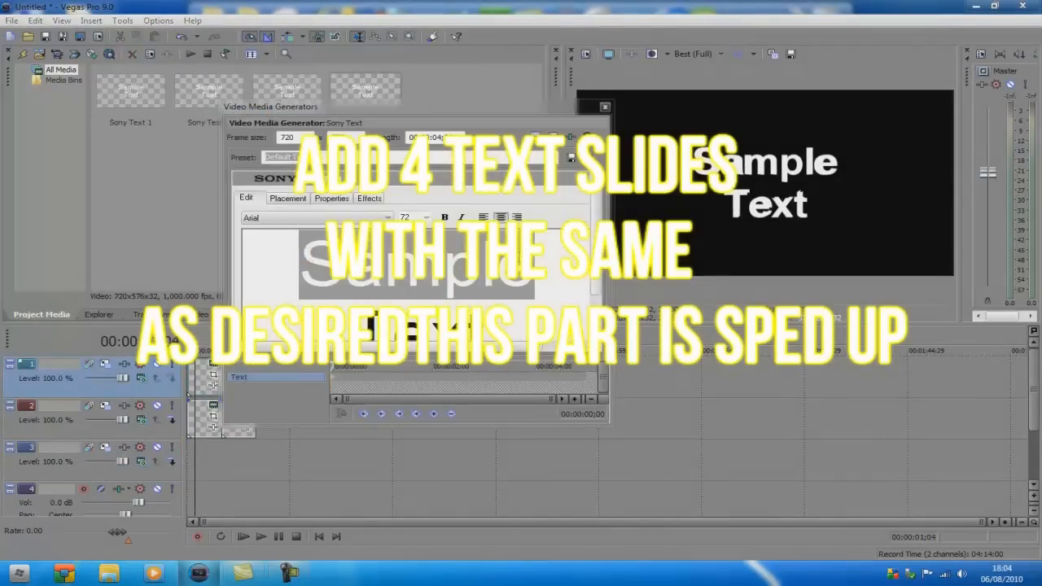
key(Delete)
key(Delete)
key(Delete)
key(Delete)
key(Delete)
key(Delete)
text(rOSS)
key(BackSpace)
key(BackSpace)
key(BackSpace)
key(BackSpace)
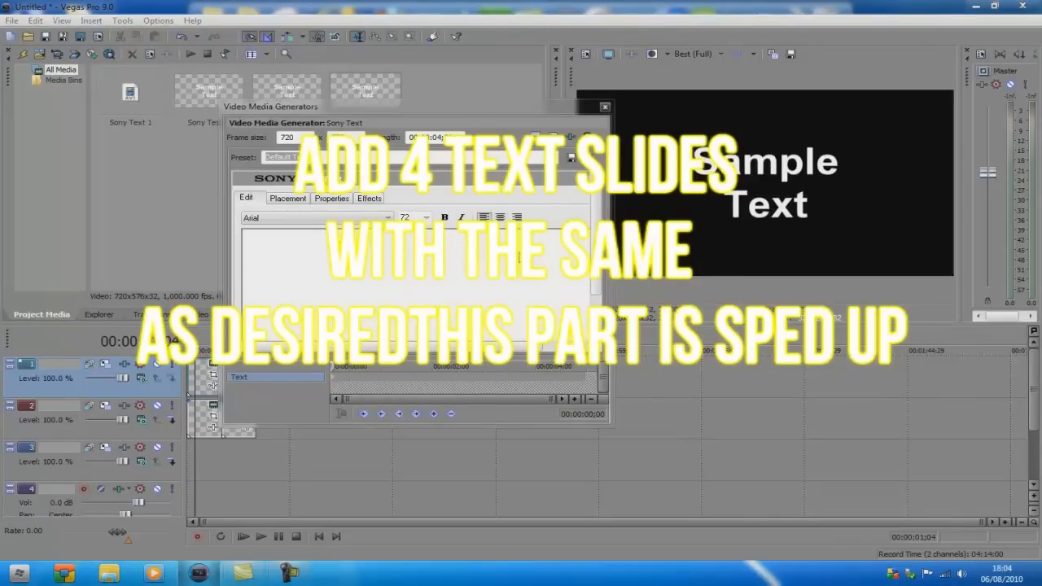
text(RossVlogs)
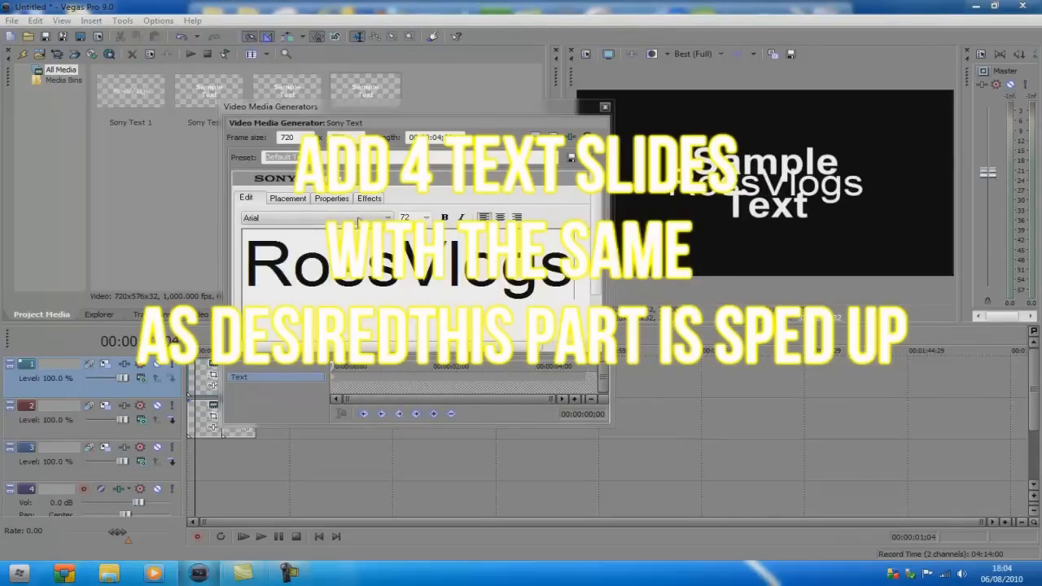
Set the first event's text to the Bebas Neue font at size 108
click(389, 217)
click(277, 315)
click(426, 217)
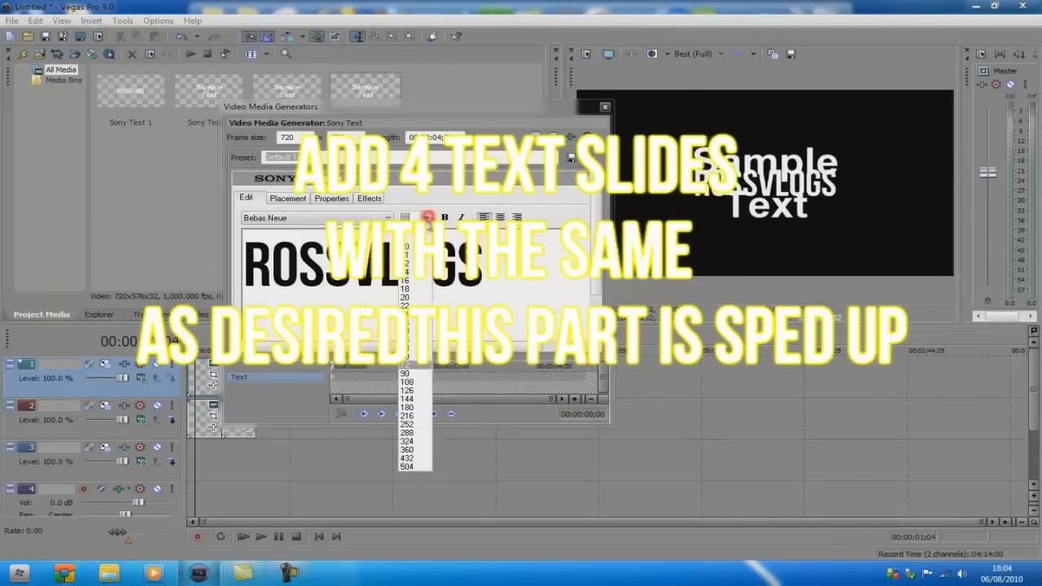
click(423, 382)
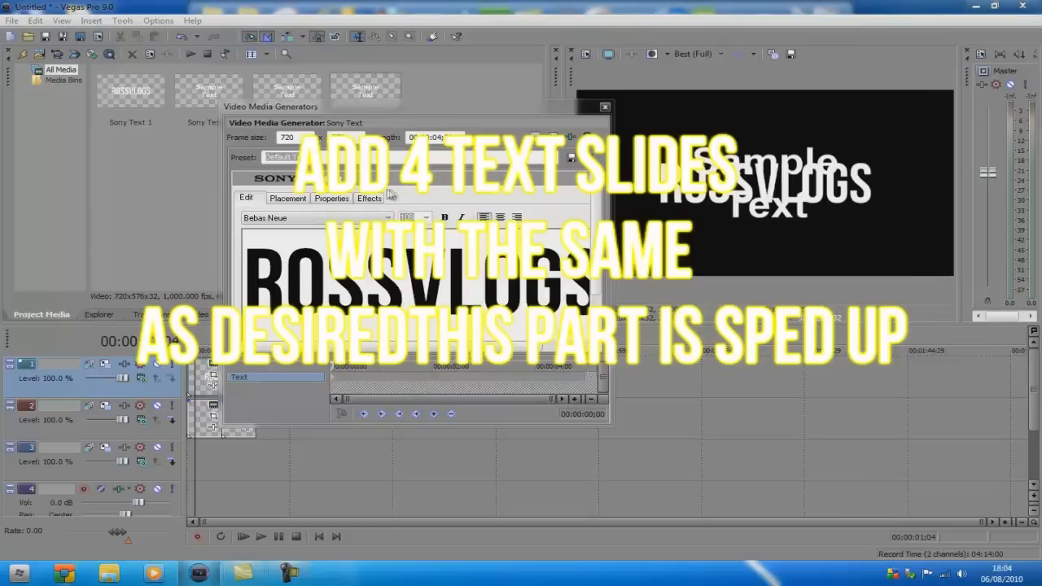
click(605, 108)
Replace the sample text in the second event of the first track with "Rossvlogs"
right_click(236, 376)
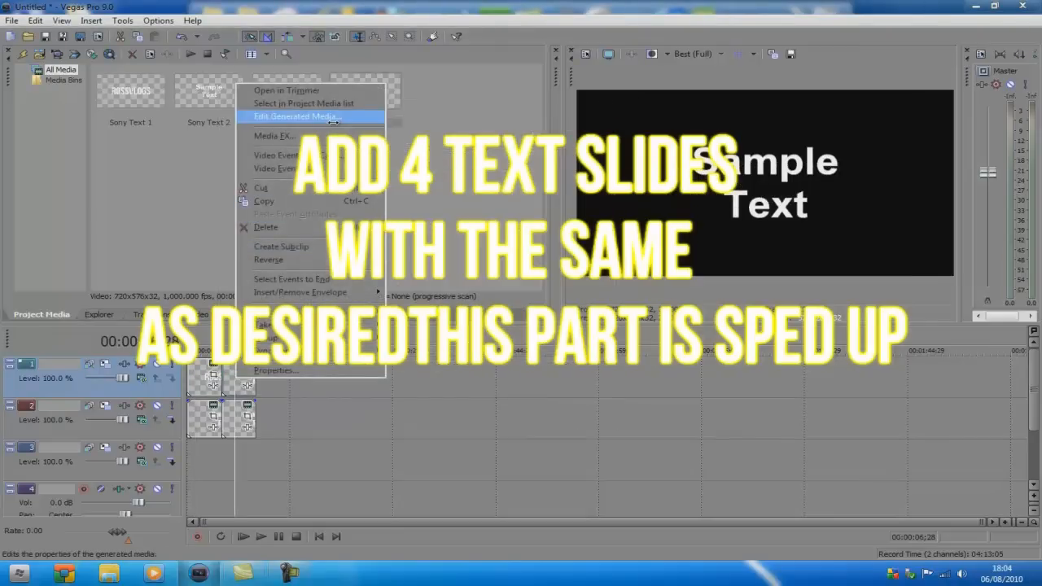
click(333, 122)
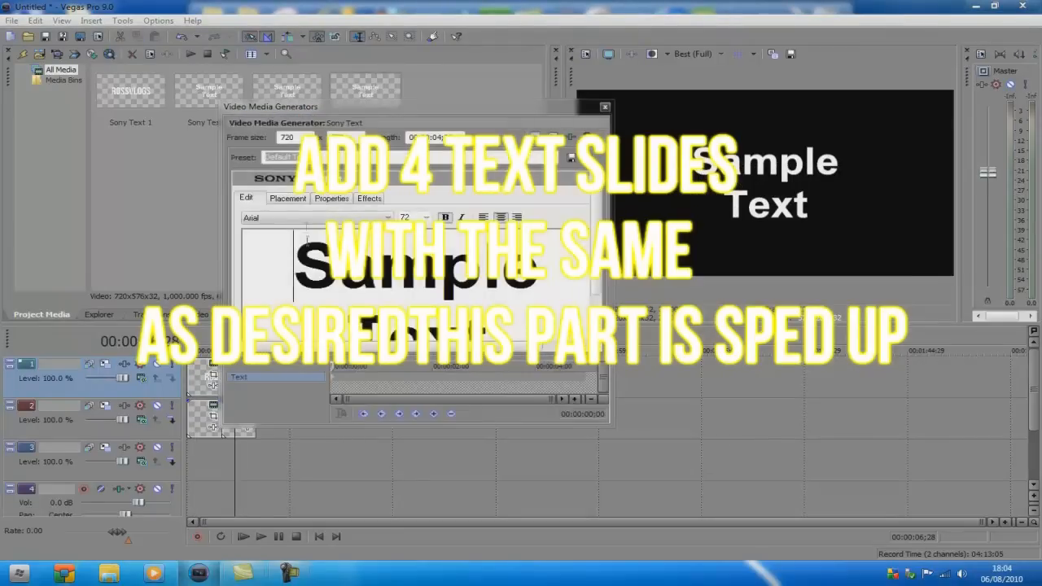
key(ctrl+a)
key(Delete)
text(Rossvlogs)
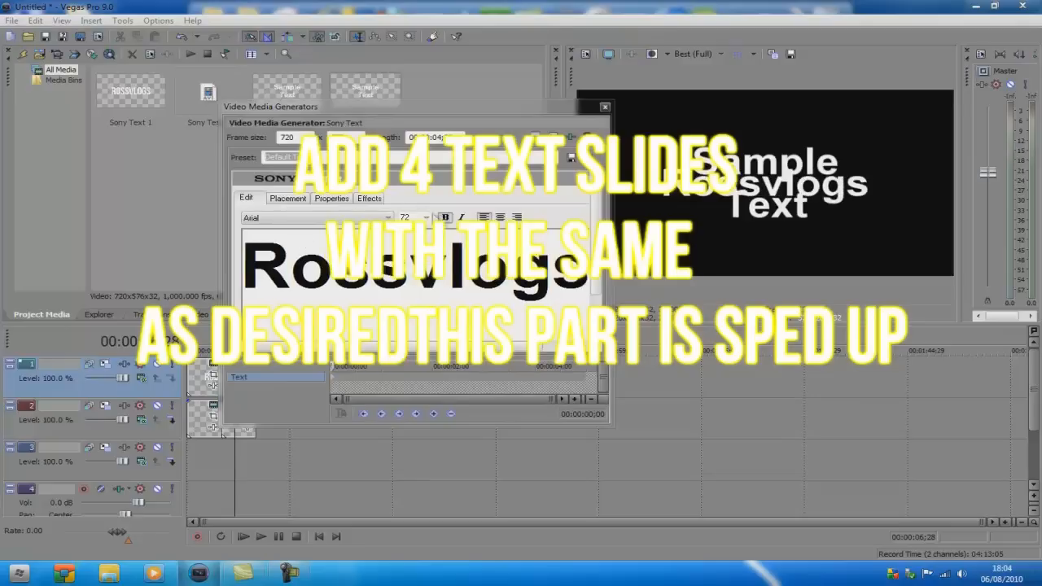
Format the second event's text as non-bold Bebas Neue at size 108
click(444, 218)
click(426, 217)
click(423, 386)
click(387, 218)
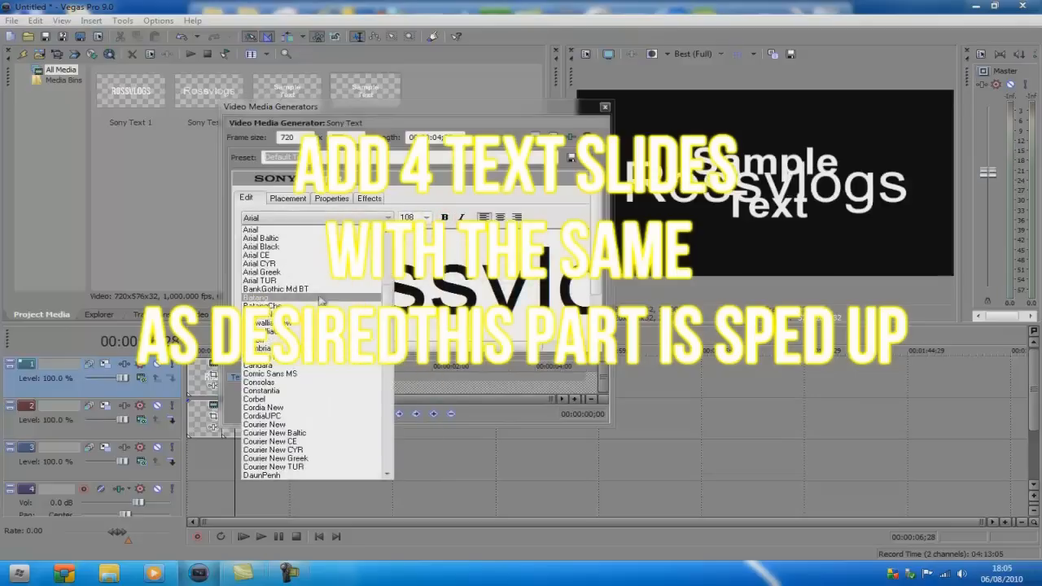
click(265, 314)
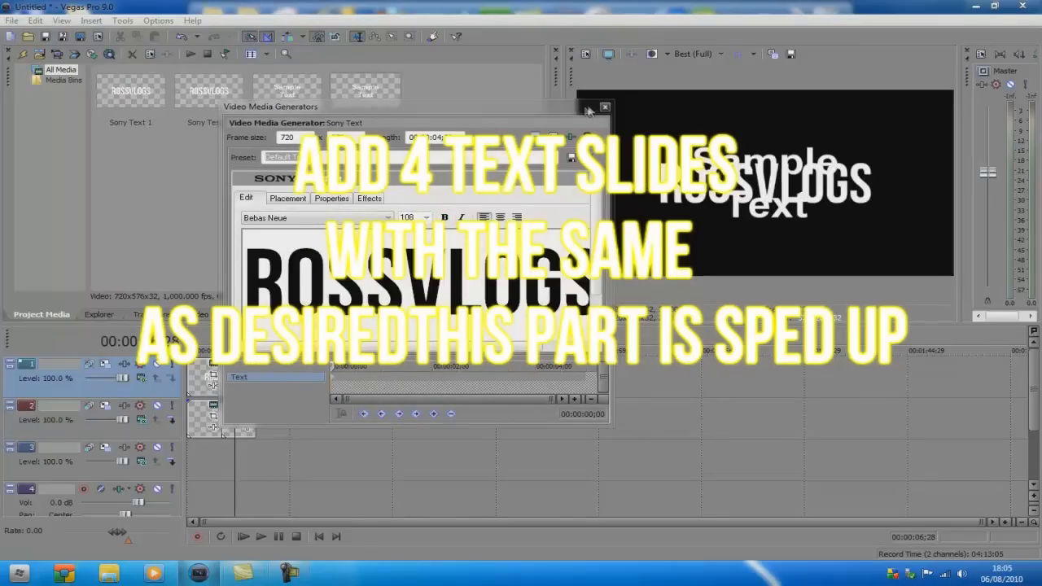
click(606, 108)
Clear the sample text from the first text event on the second track
right_click(200, 419)
click(244, 165)
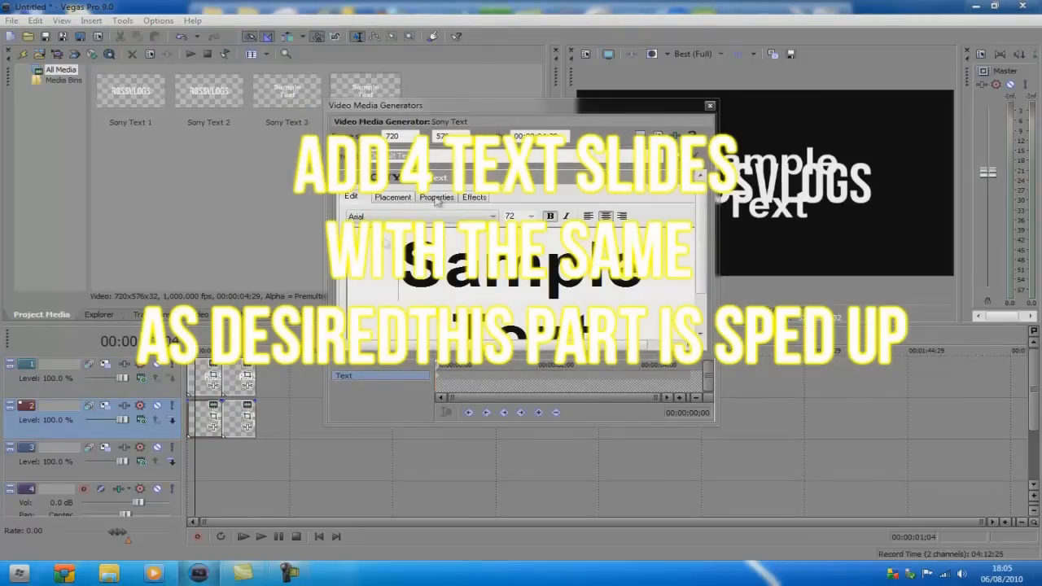
key(BackSpace)
key(BackSpace)
key(BackSpace)
key(BackSpace)
key(BackSpace)
key(BackSpace)
key(BackSpace)
key(BackSpace)
key(BackSpace)
key(BackSpace)
key(BackSpace)
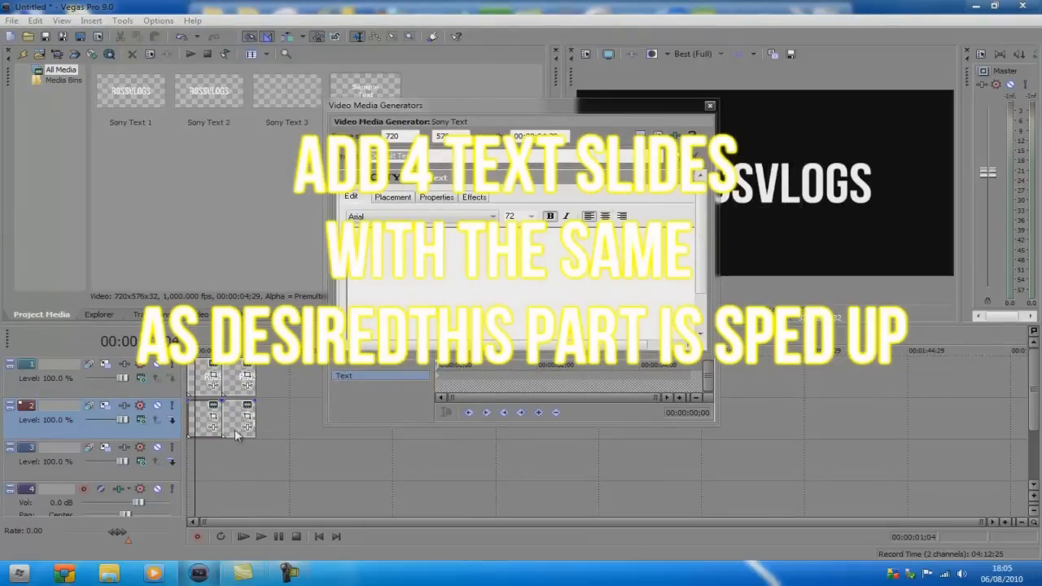
Delete both text events from the second video track
drag(236, 436, 247, 431)
key(Delete)
click(200, 423)
key(Delete)
Copy the first track's second text event, paste it onto the second track as a new source media copy, and align it to the start
right_click(233, 375)
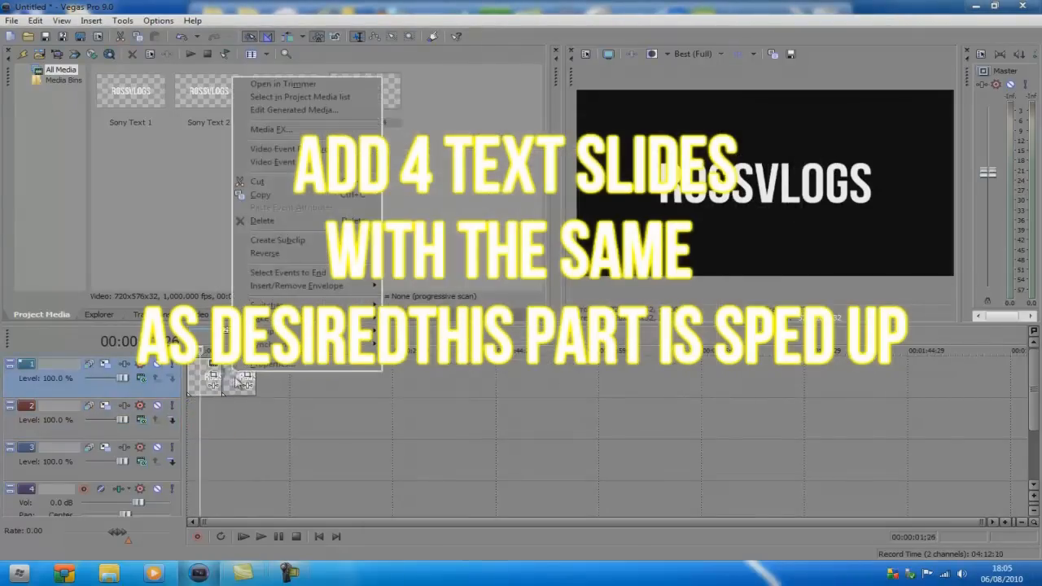
click(308, 196)
right_click(206, 429)
click(261, 291)
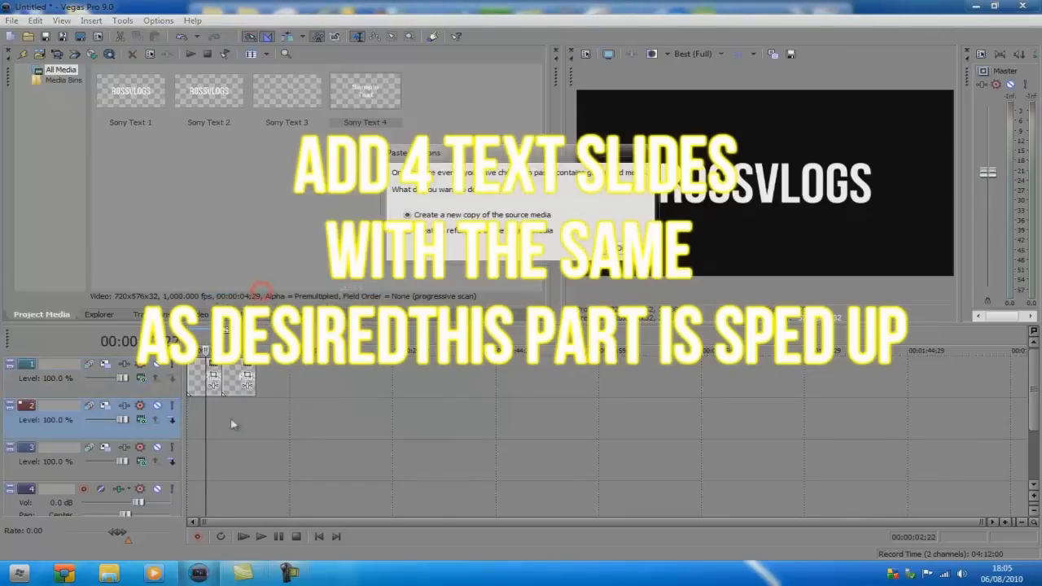
click(620, 251)
drag(217, 420, 199, 420)
Paste another new copy of the text event directly after the existing one on the second track
click(229, 418)
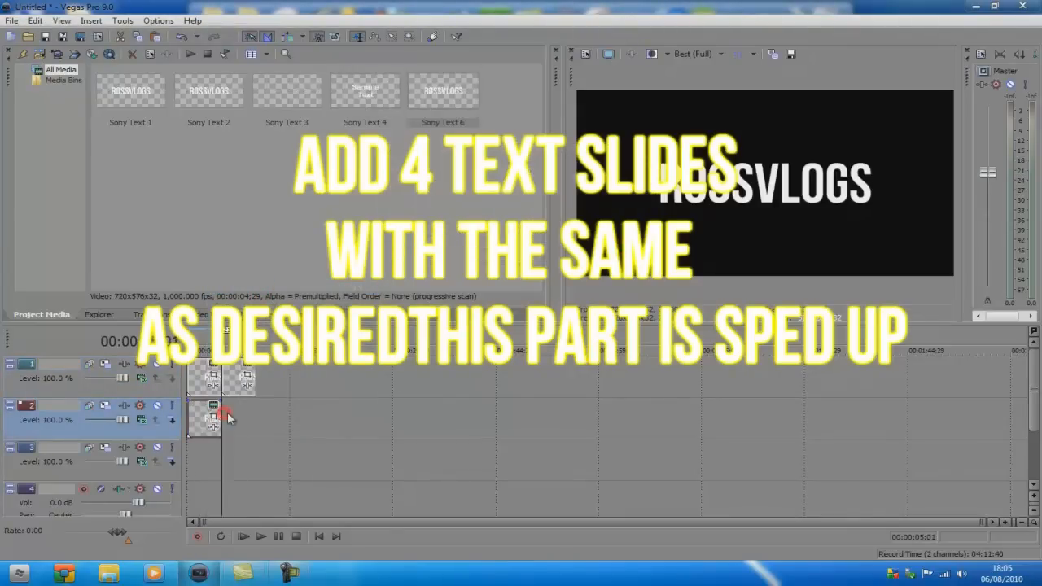
key(ctrl+v)
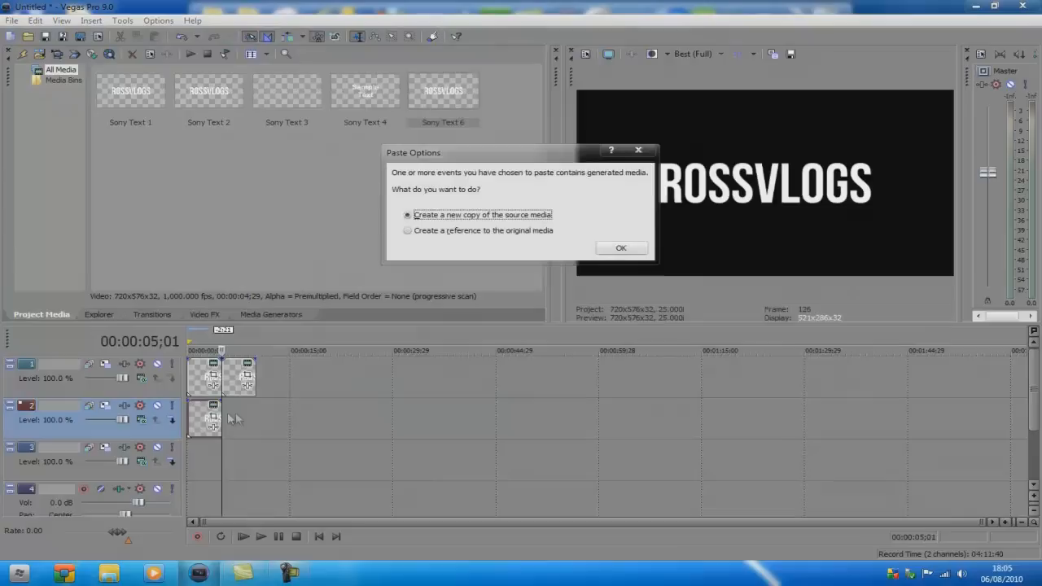
click(613, 248)
Review the four text events on the timeline and the generated text settings of the first one
click(199, 384)
click(233, 381)
click(232, 414)
click(198, 417)
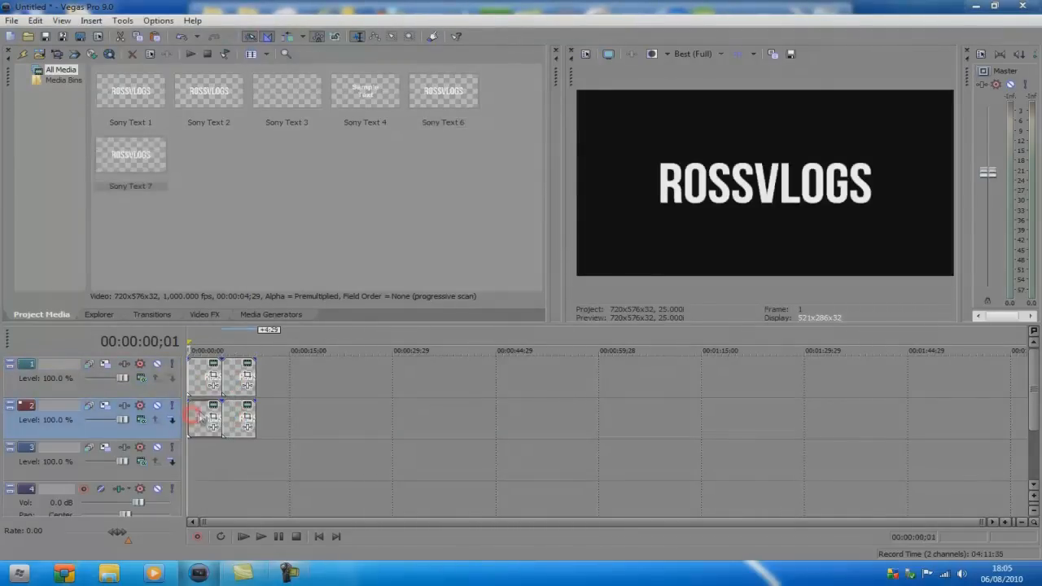
click(234, 417)
click(227, 379)
click(201, 379)
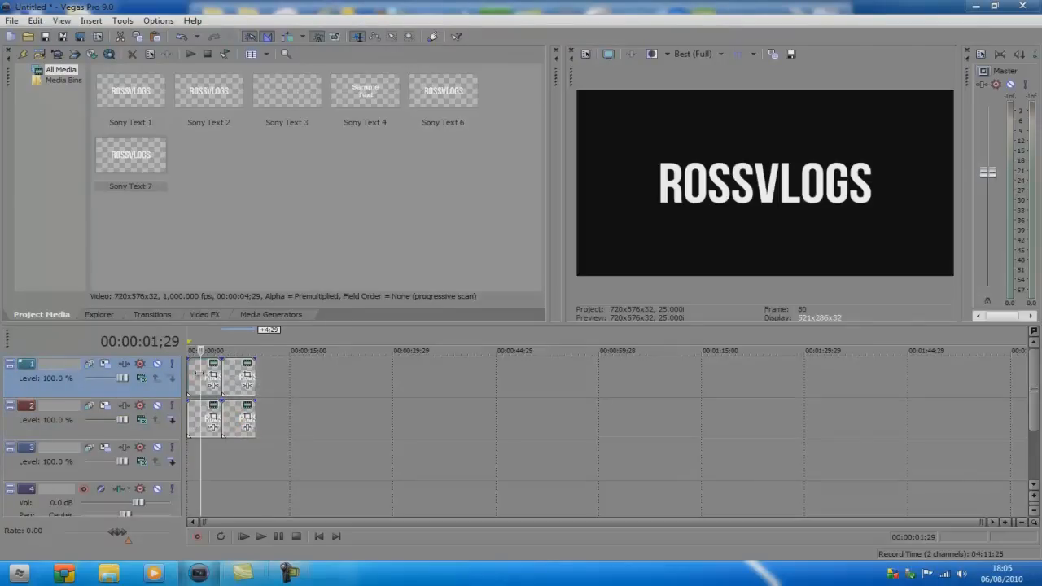
right_click(201, 380)
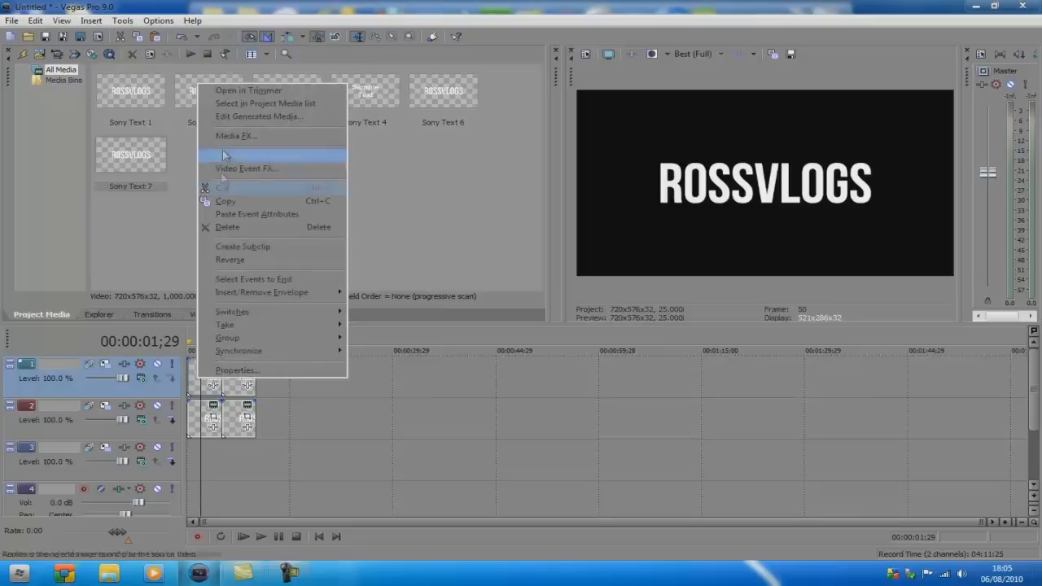
click(233, 118)
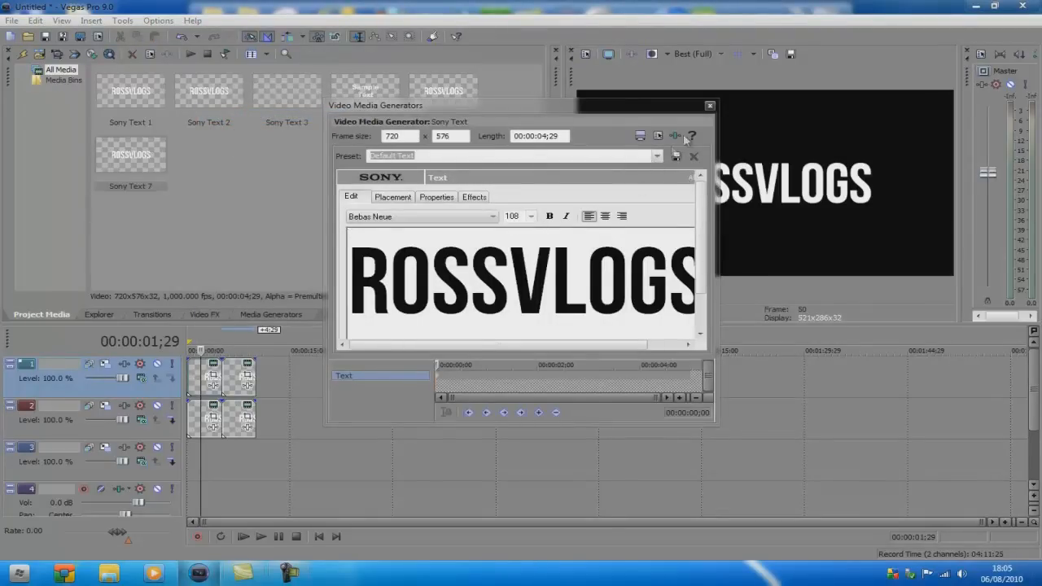
click(710, 106)
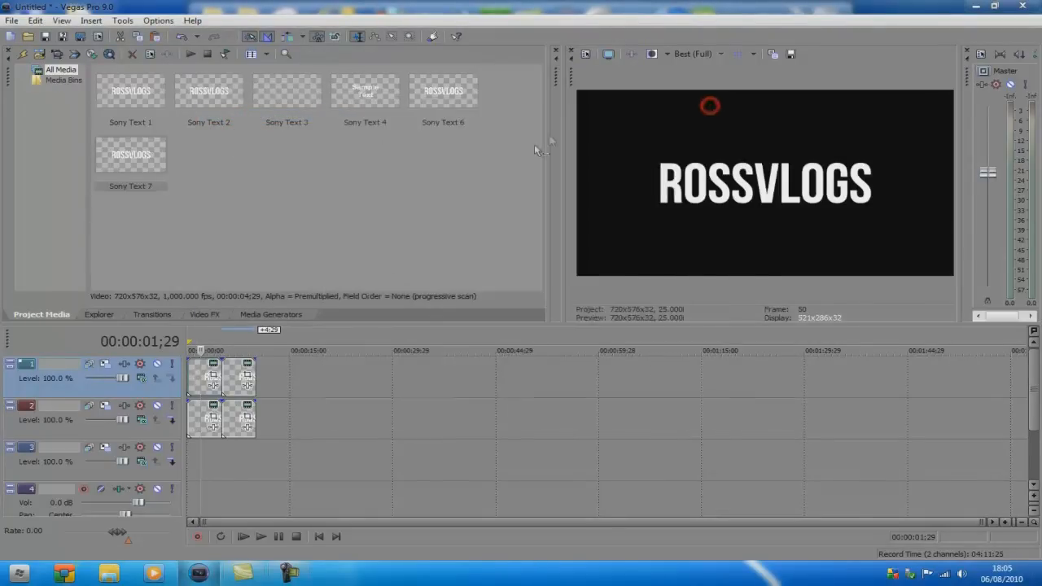
Add the Soft-Green Backdrop color gradient at the start of the third video track
click(193, 467)
click(271, 315)
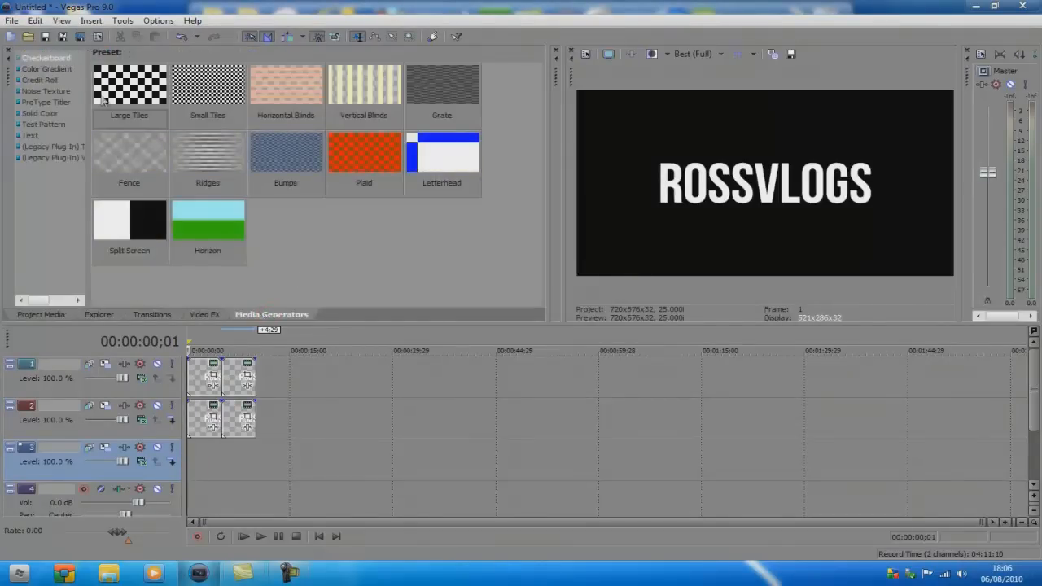
click(51, 69)
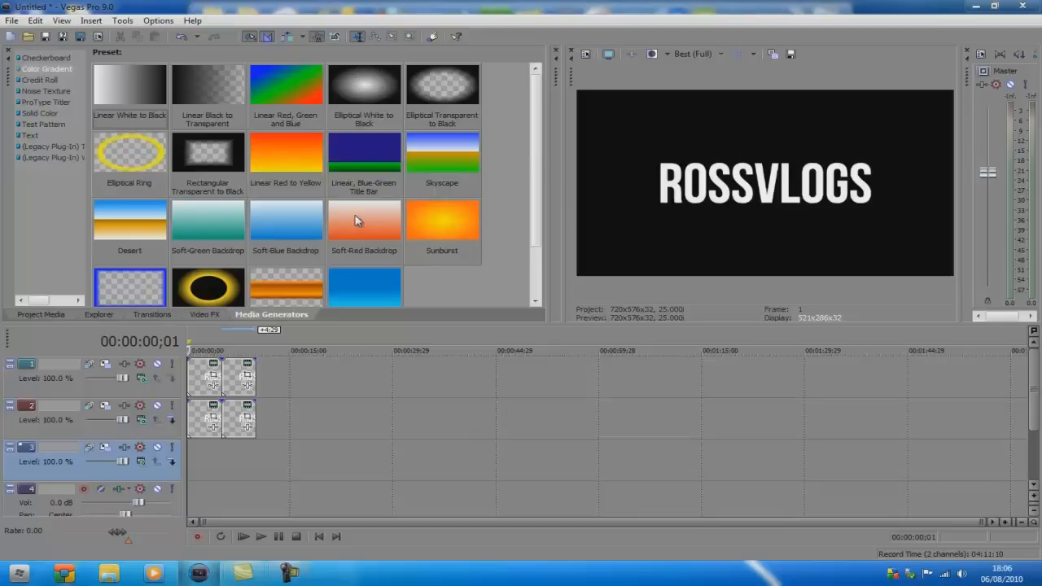
drag(212, 222, 214, 468)
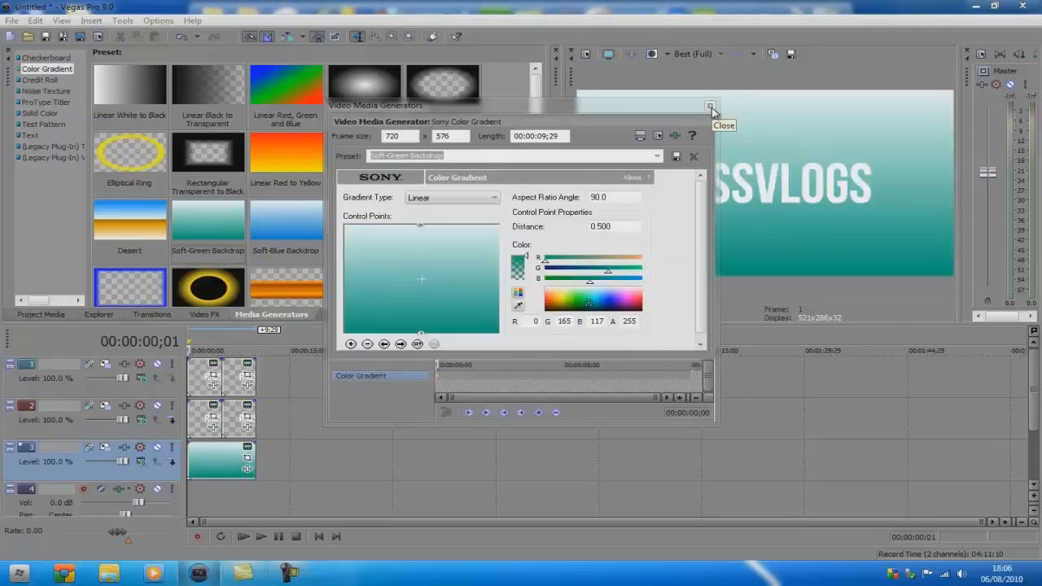
Try the Elliptical, Rectangular and Linear gradient types on the Soft-Green Backdrop background and close its settings
click(476, 199)
click(474, 197)
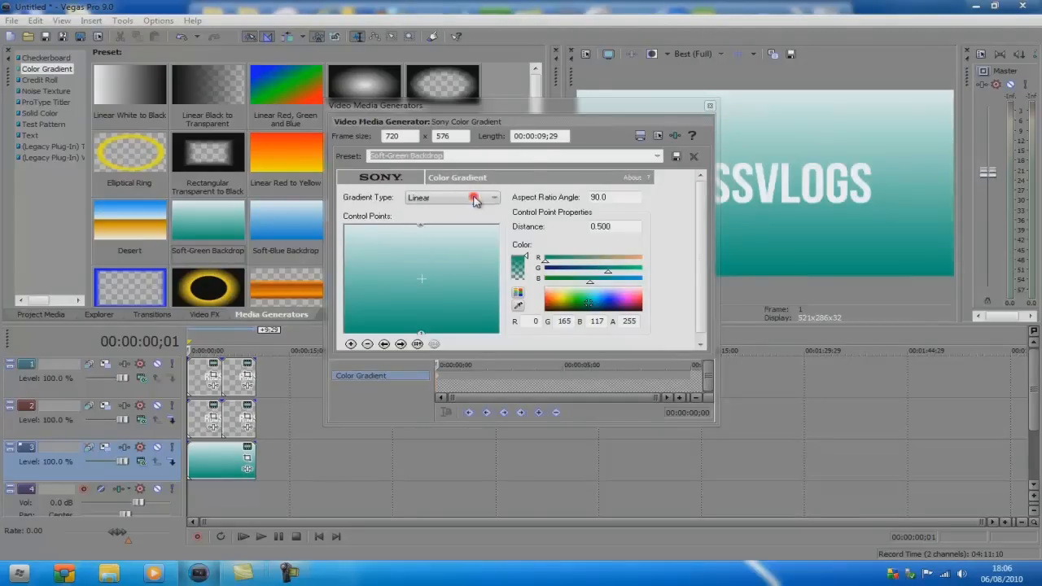
click(489, 197)
click(467, 216)
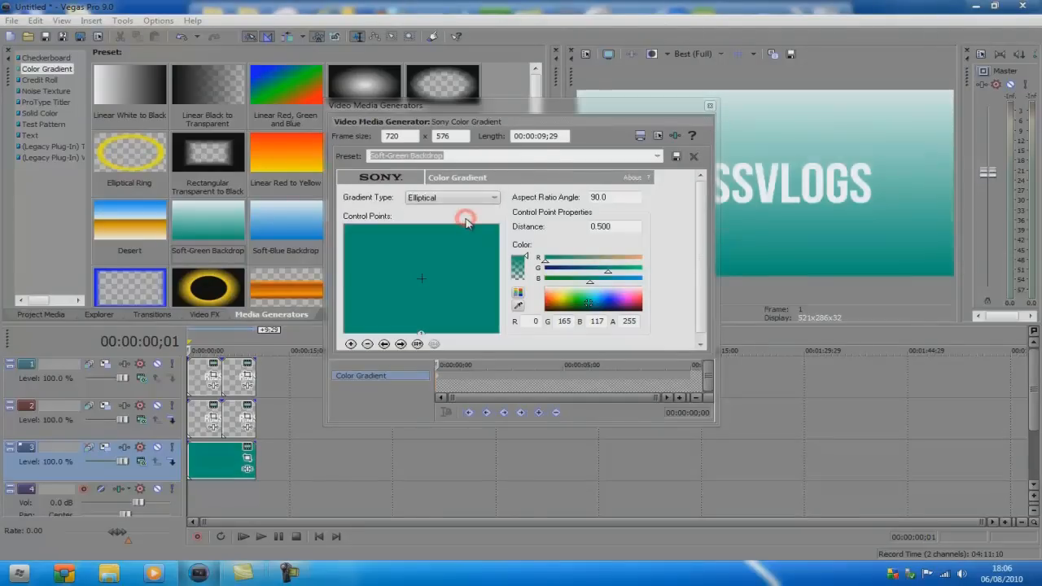
click(468, 197)
click(467, 226)
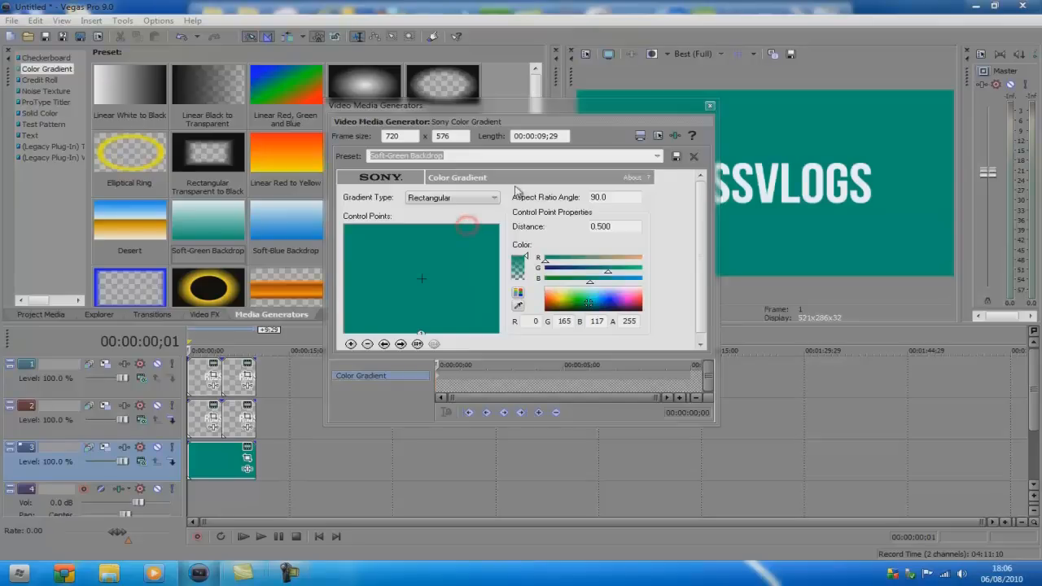
click(489, 198)
click(454, 208)
click(657, 157)
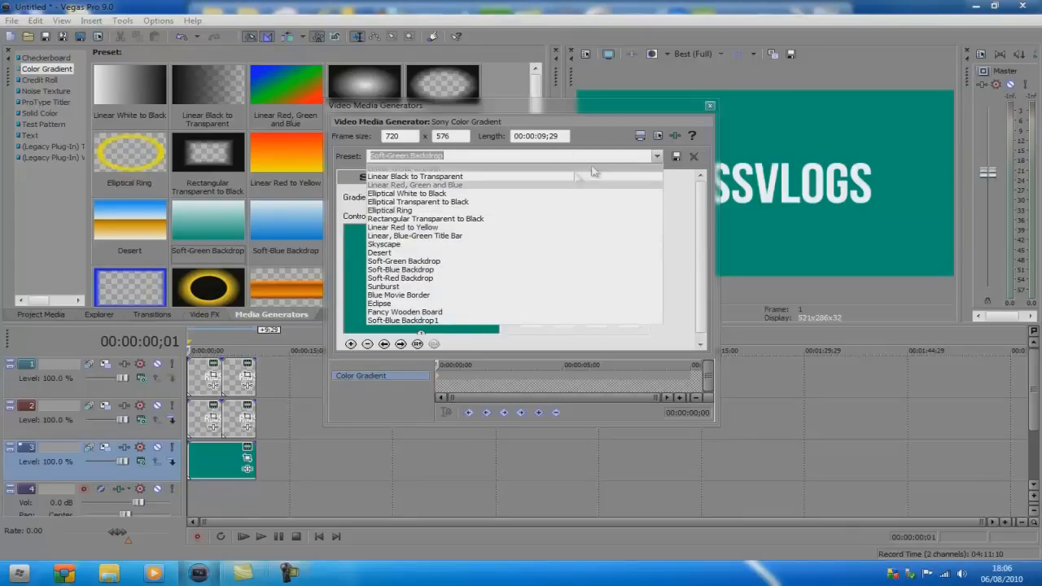
click(658, 156)
click(444, 199)
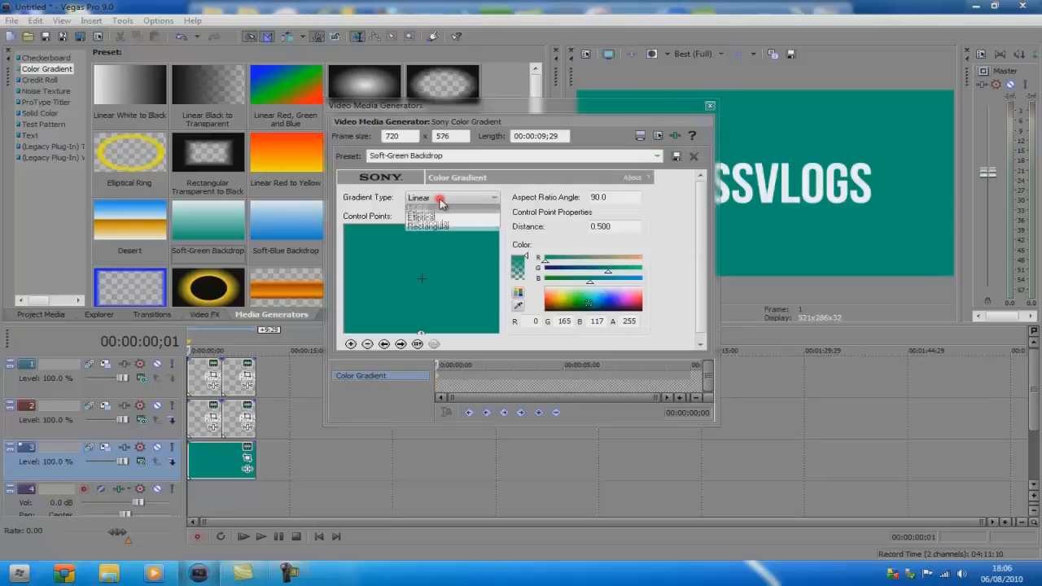
click(454, 214)
click(456, 201)
click(468, 198)
click(479, 197)
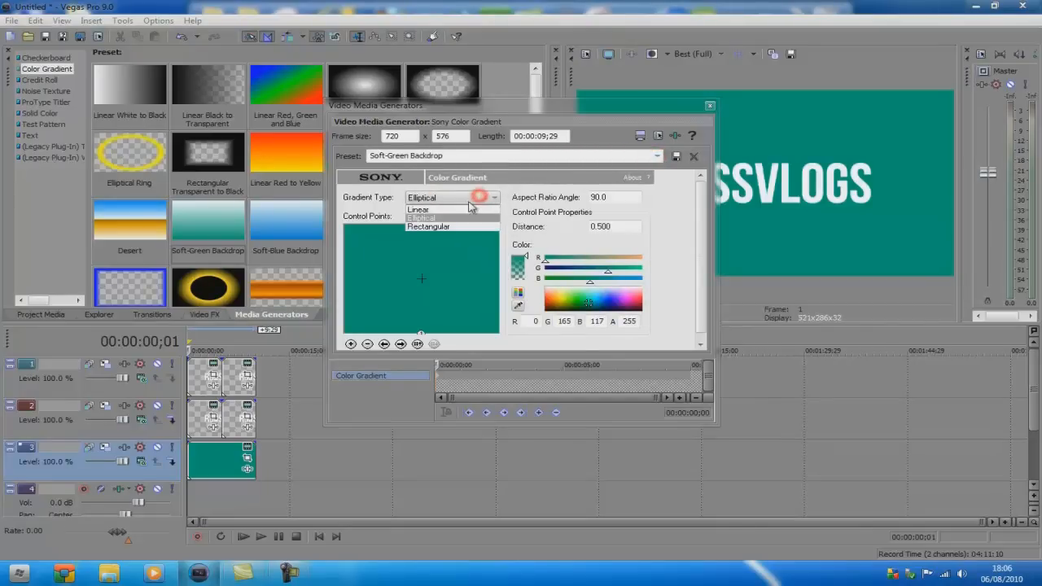
click(710, 110)
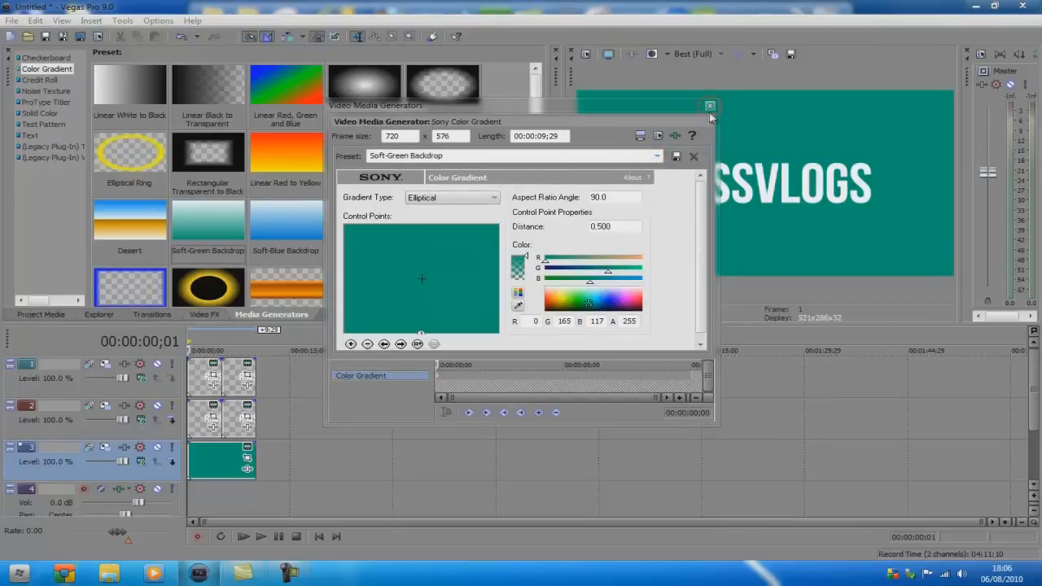
click(710, 106)
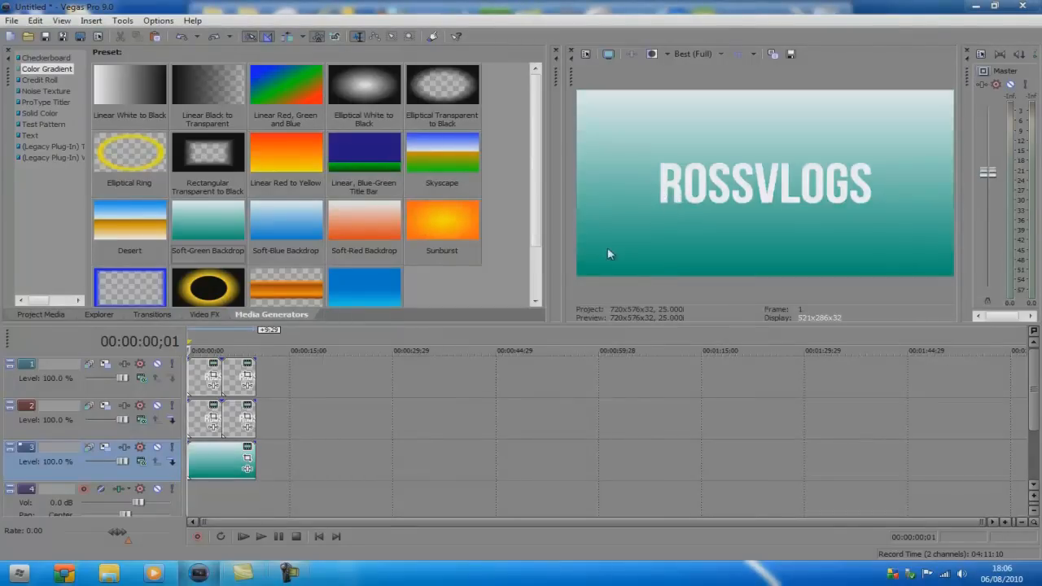
Add a short fade-in and a short fade-out to the first text event on both the first and second tracks
click(281, 343)
scroll(274, 375, up, 5)
drag(297, 520, 210, 522)
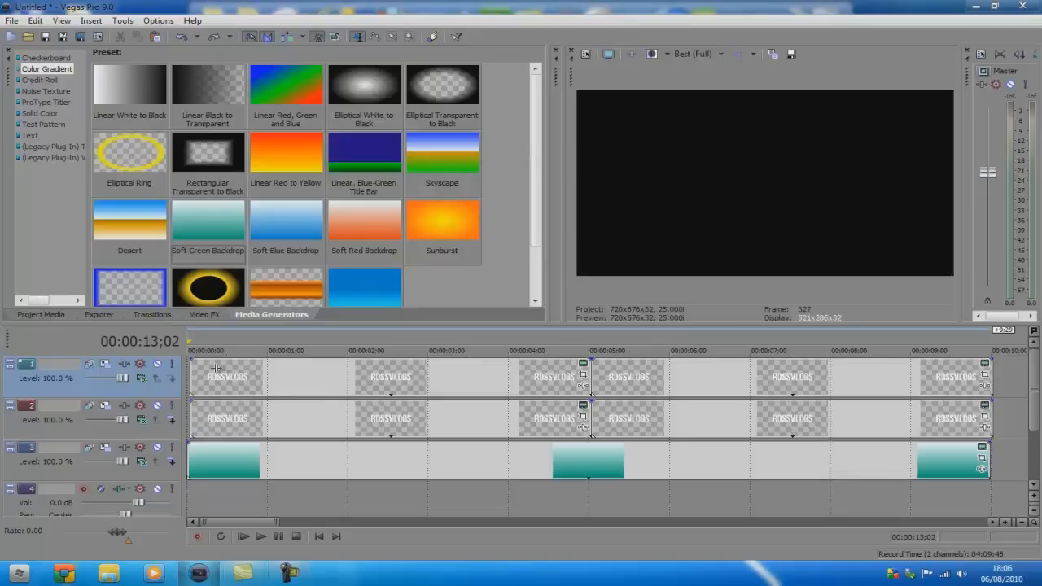
drag(192, 359, 204, 362)
drag(189, 399, 205, 401)
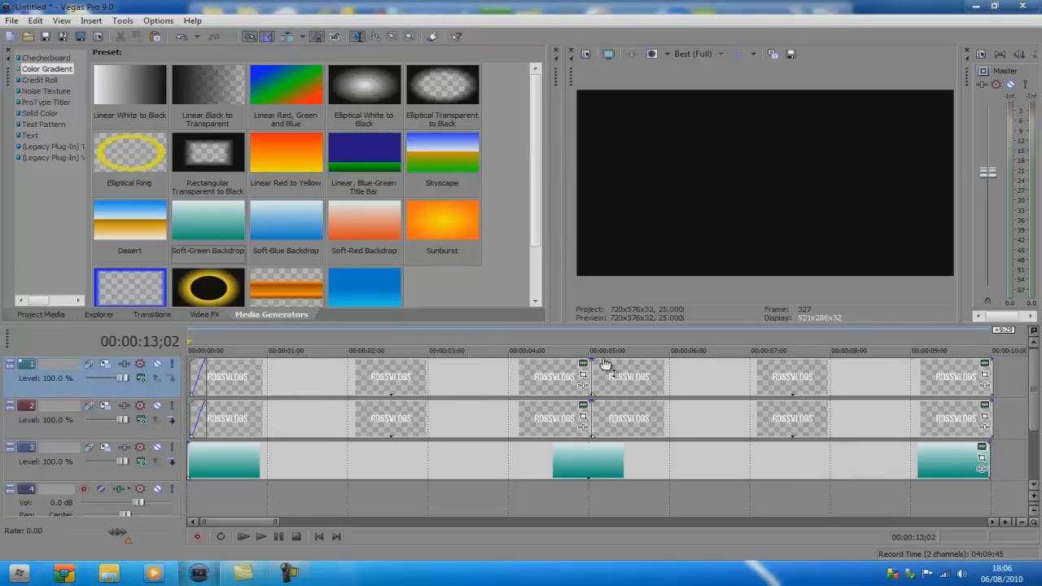
drag(590, 360, 577, 360)
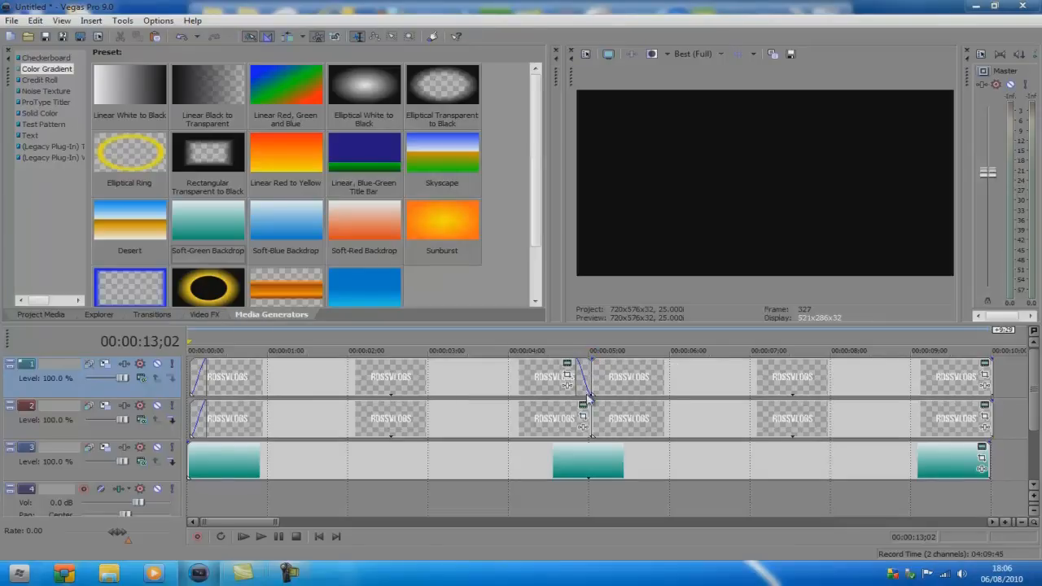
drag(592, 399, 580, 400)
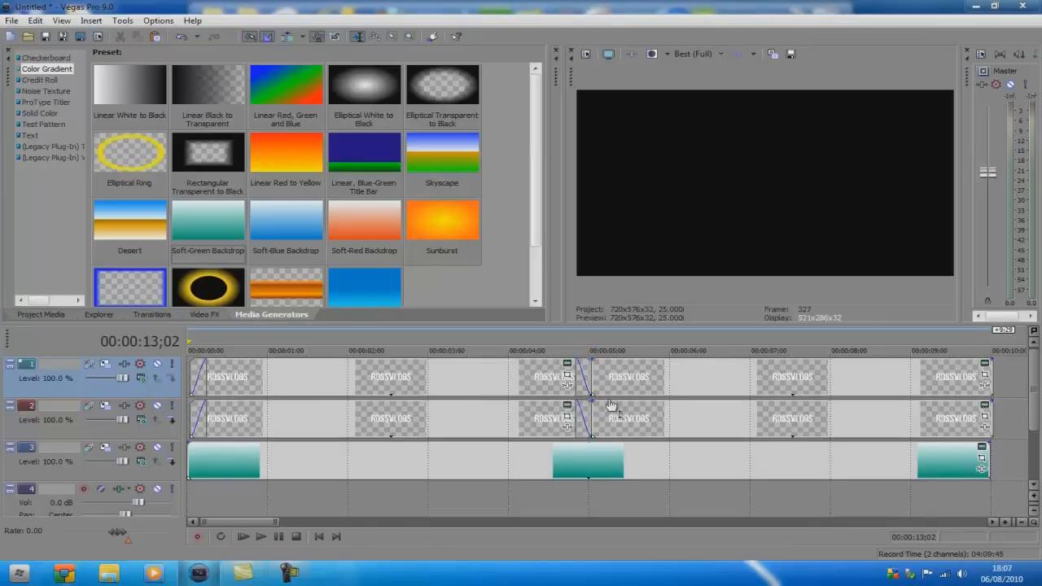
Give the second text event on both text tracks a short fade-in by shifting each 14 frames later and back against the first
drag(631, 375, 671, 376)
drag(654, 418, 691, 429)
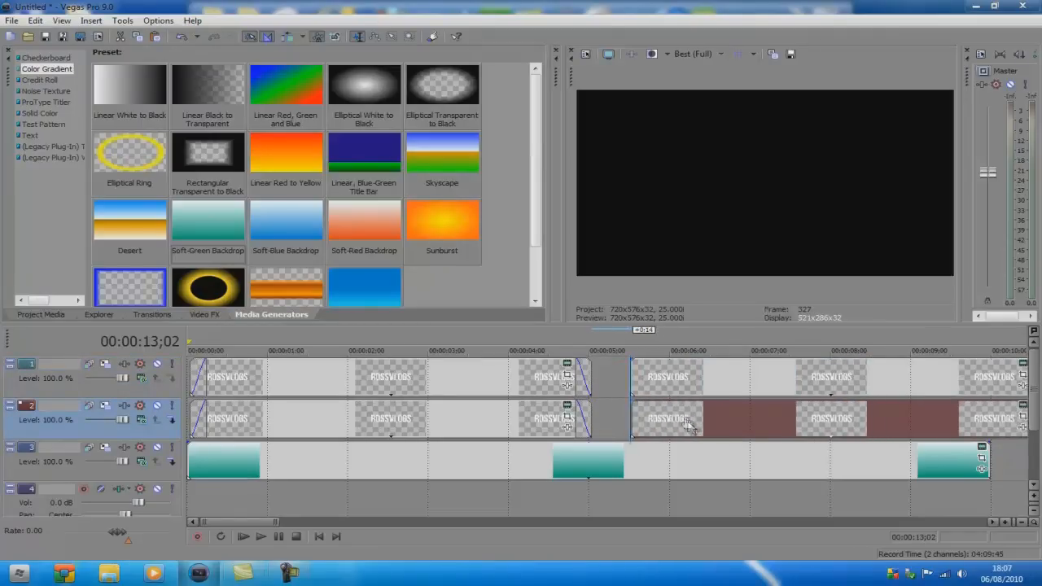
scroll(671, 373, down, 3)
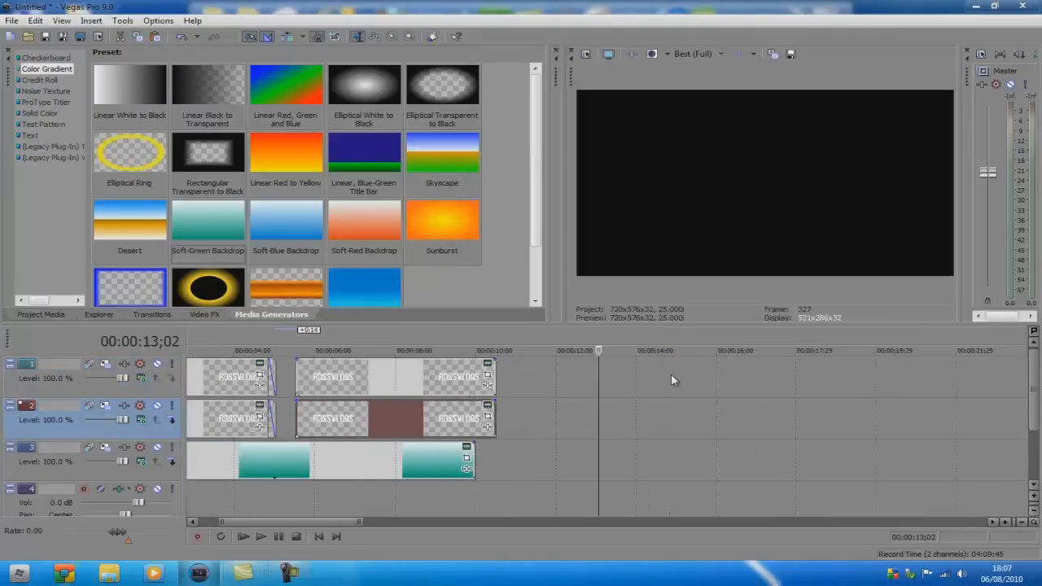
click(391, 385)
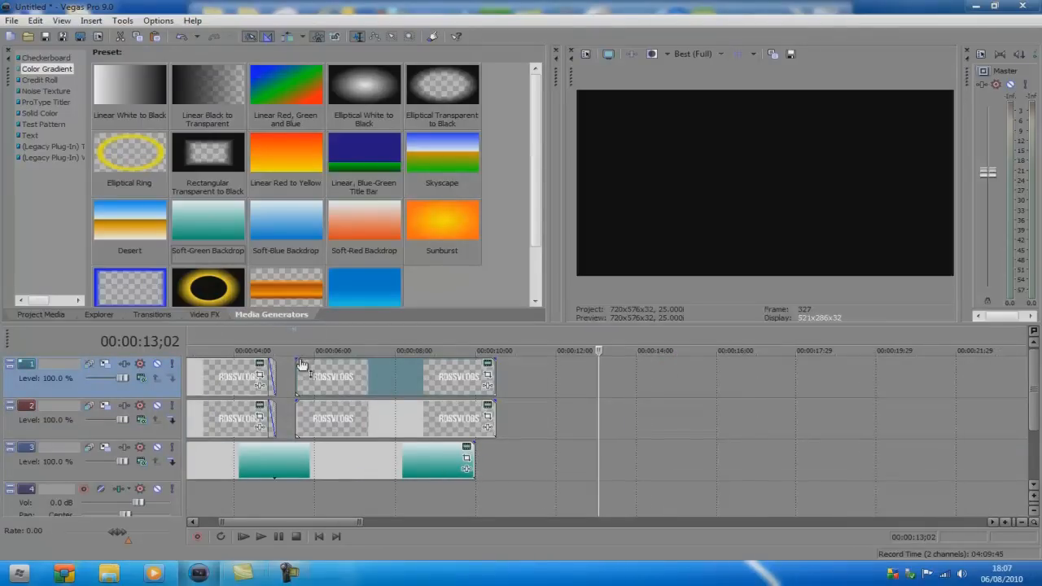
drag(297, 361, 306, 362)
drag(296, 400, 312, 408)
drag(370, 383, 350, 383)
click(349, 417)
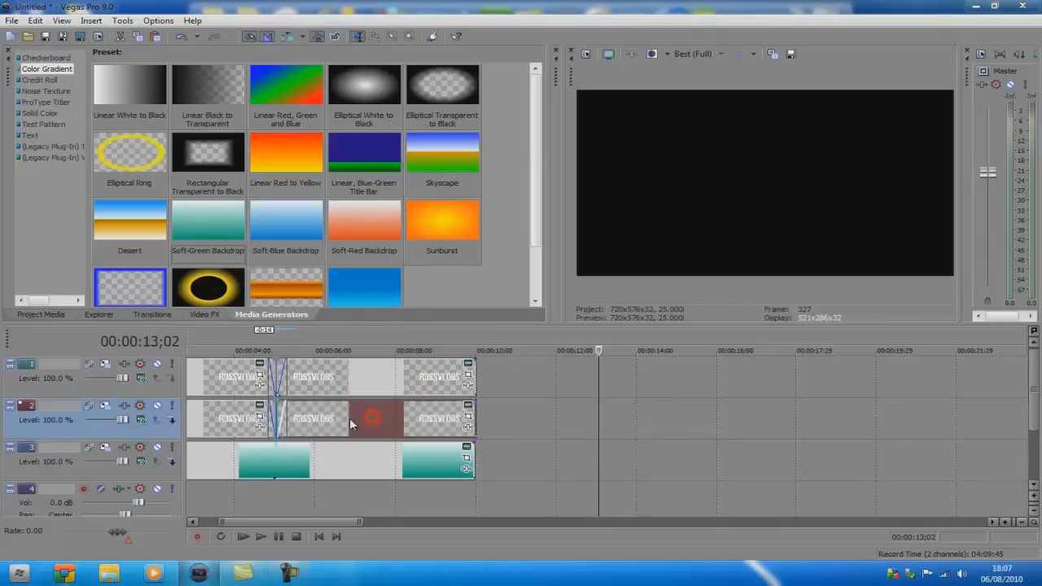
Give the first track's first text event a thin black outline and preview it near the one-second mark
drag(343, 523, 299, 523)
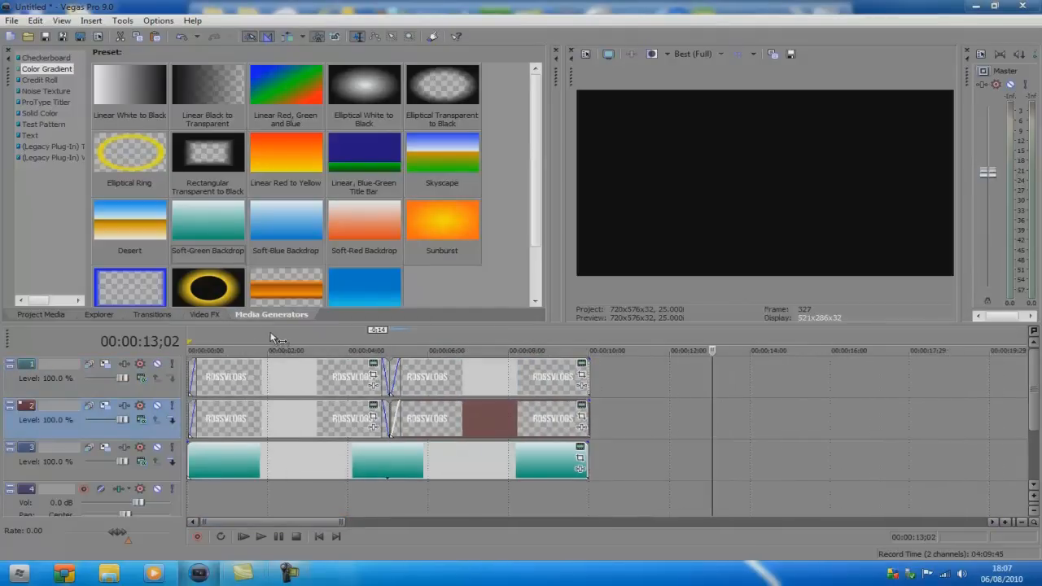
right_click(205, 383)
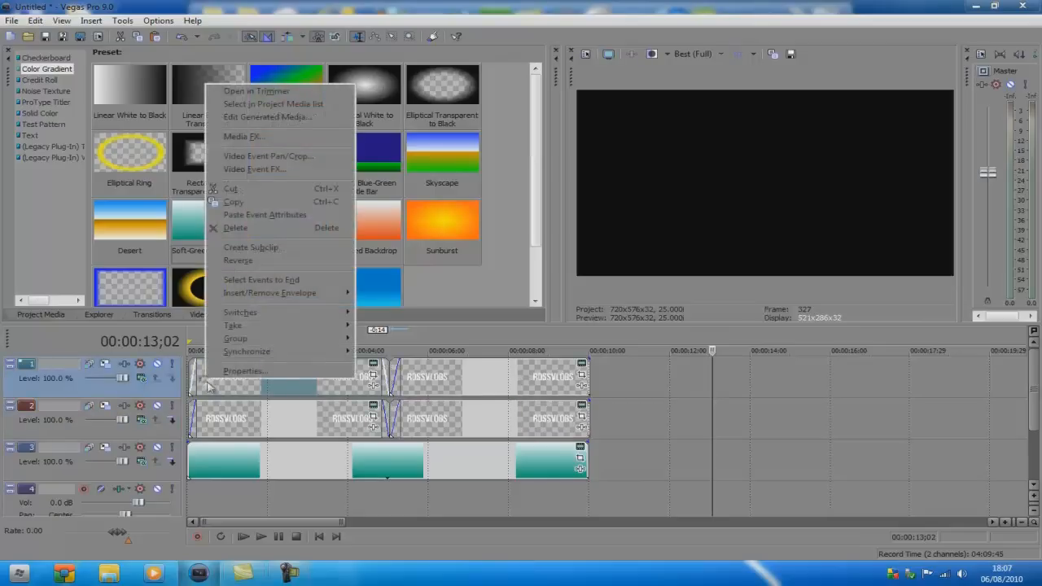
click(324, 111)
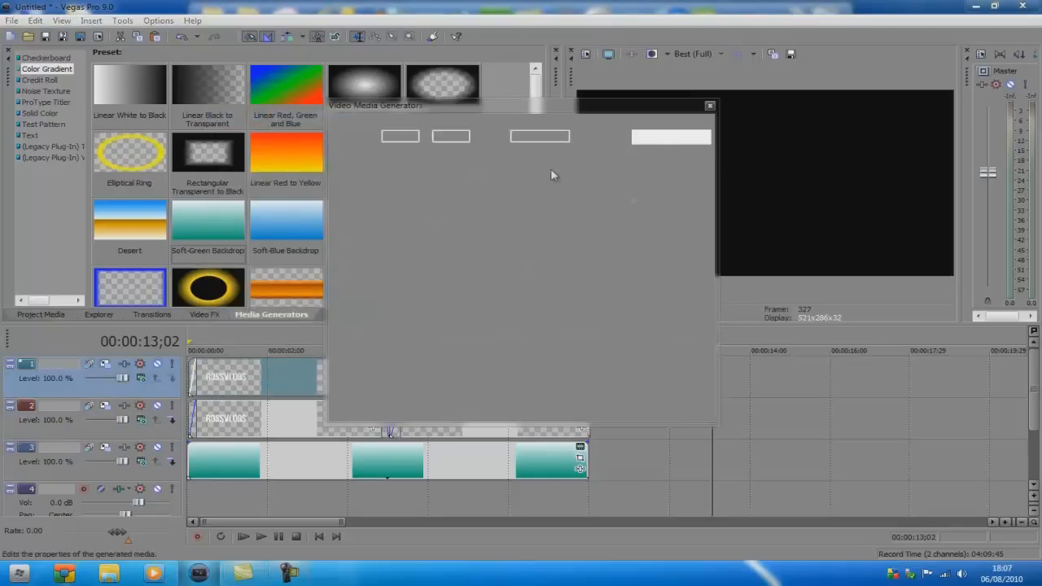
click(475, 196)
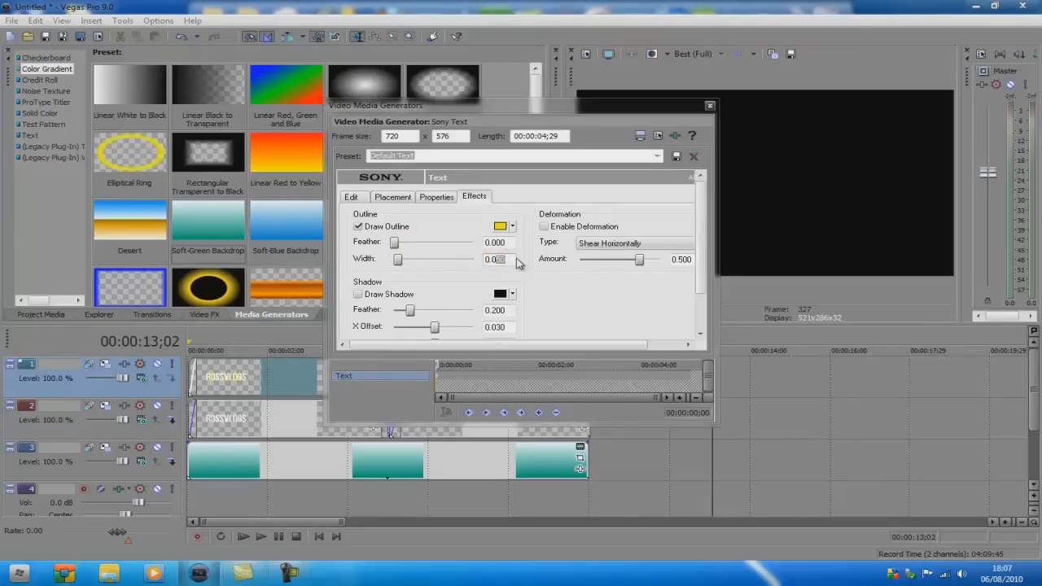
click(513, 227)
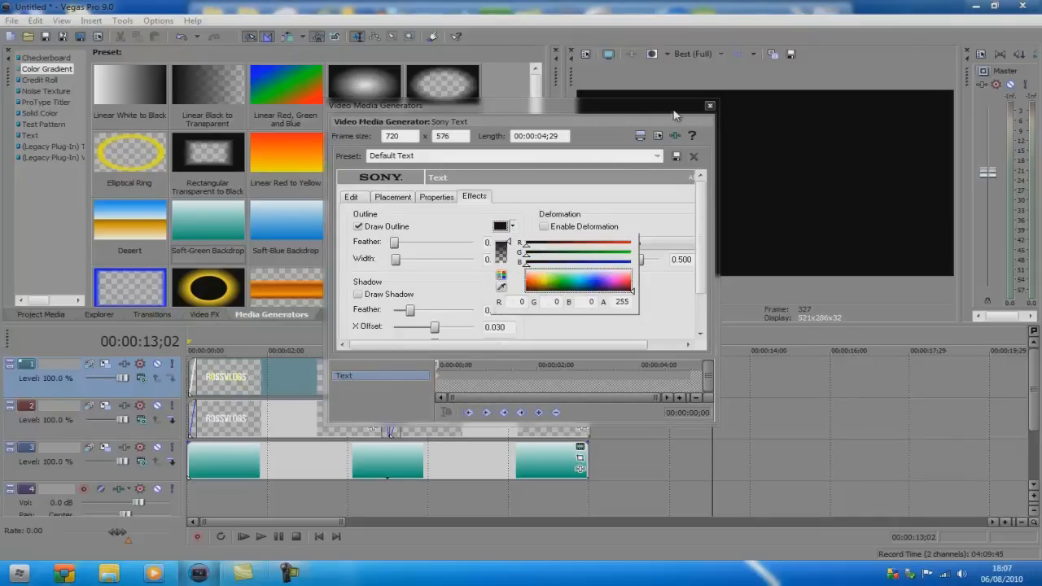
click(675, 106)
click(710, 105)
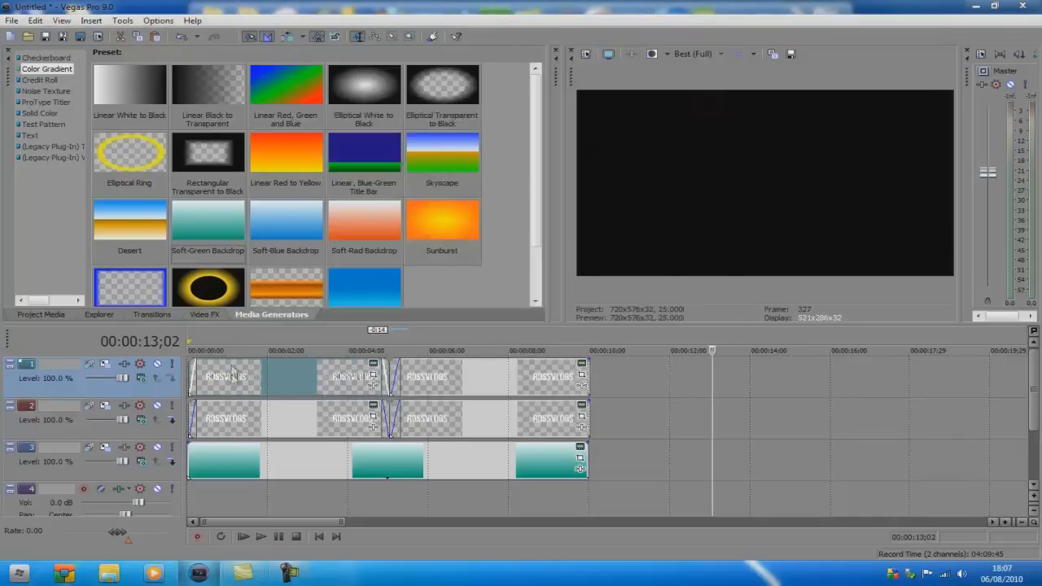
click(239, 340)
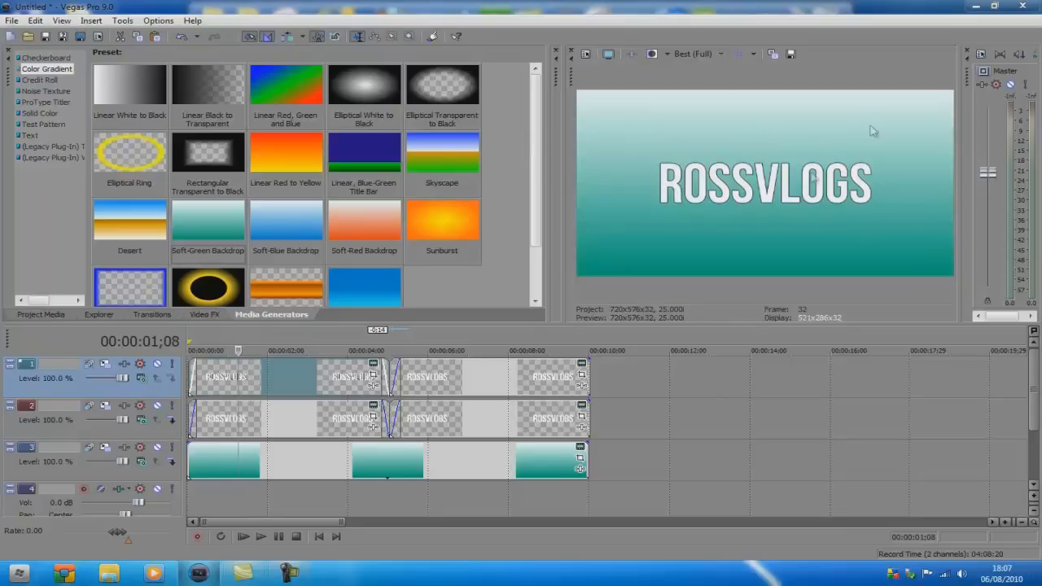
Replace the text of the first track's second text event with PRESENTS
click(467, 378)
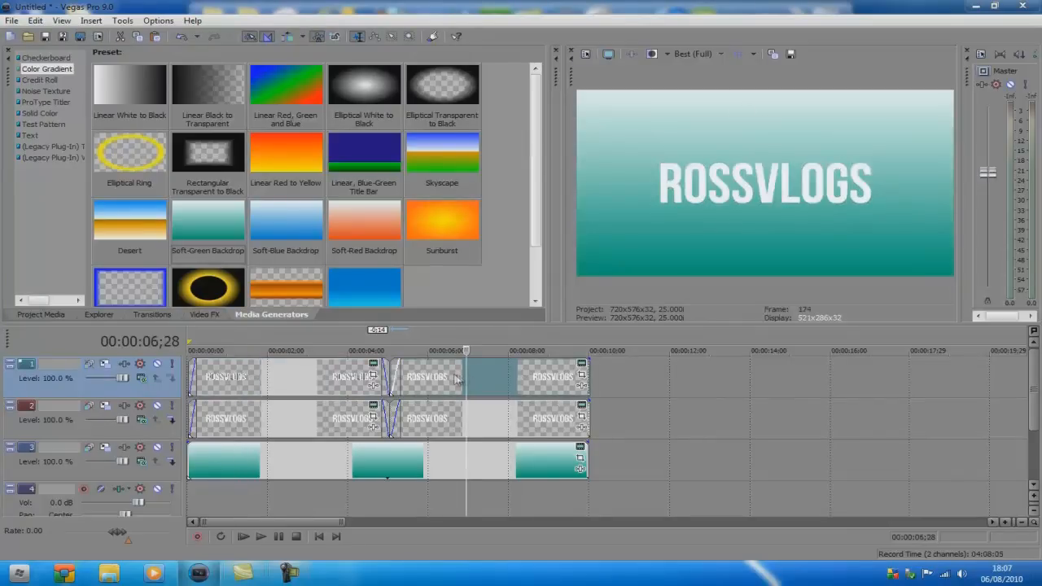
right_click(461, 373)
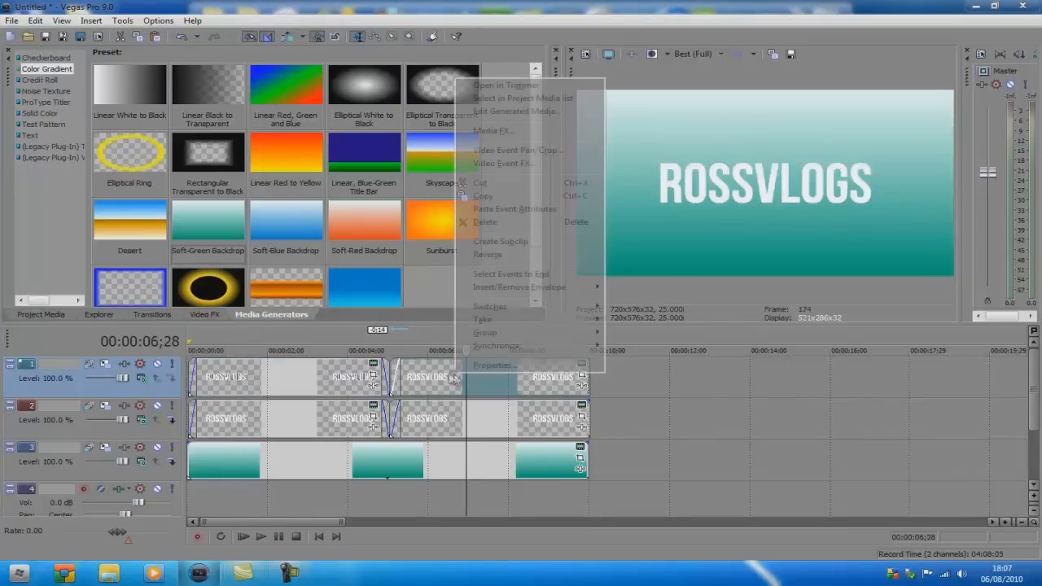
click(497, 114)
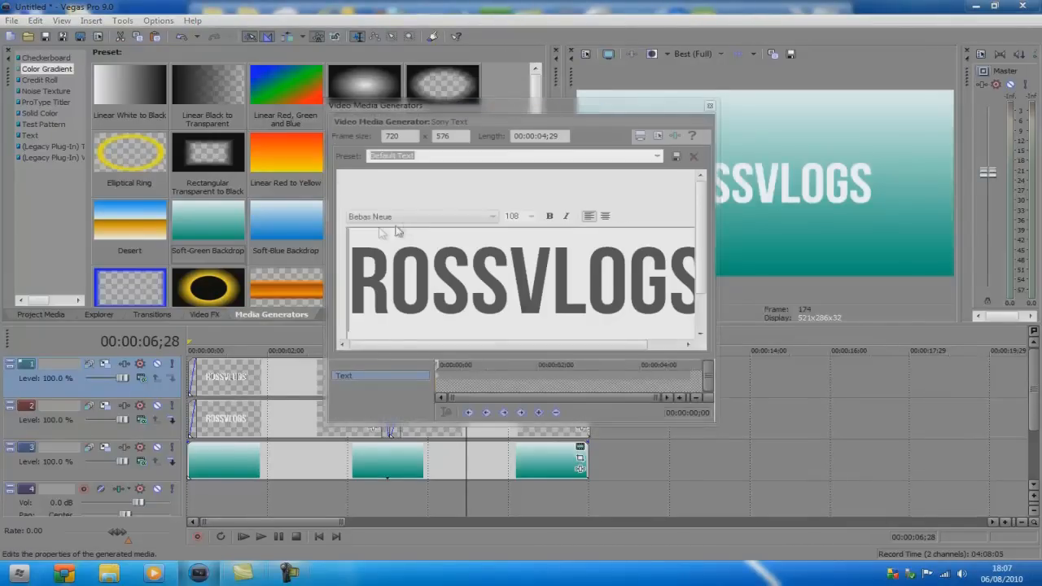
key(Delete)
key(Delete)
key(Delete)
key(Delete)
key(Delete)
key(Delete)
key(Delete)
key(Delete)
key(Delete)
key(Delete)
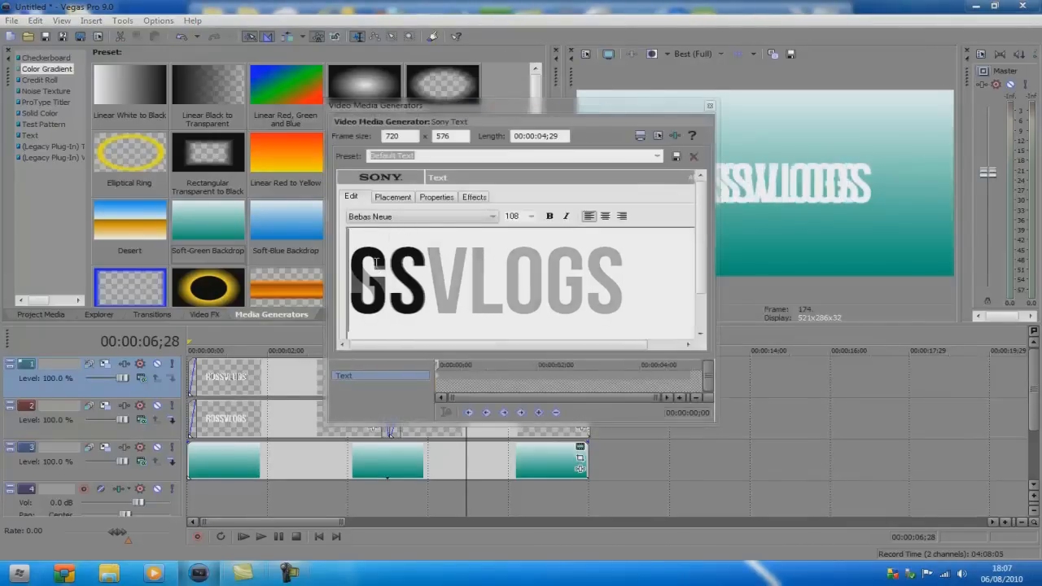
text(PRESENTS)
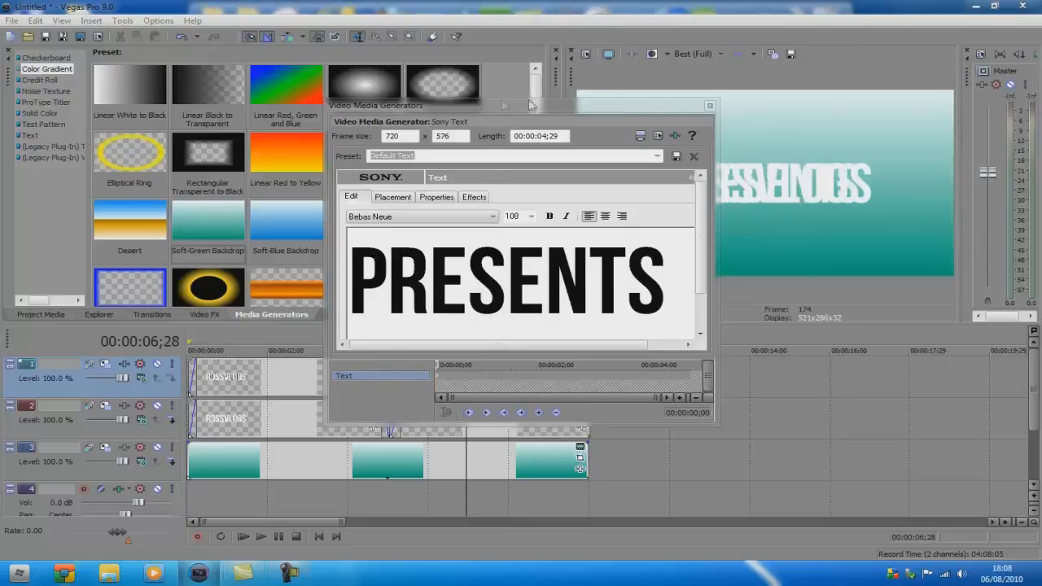
click(710, 108)
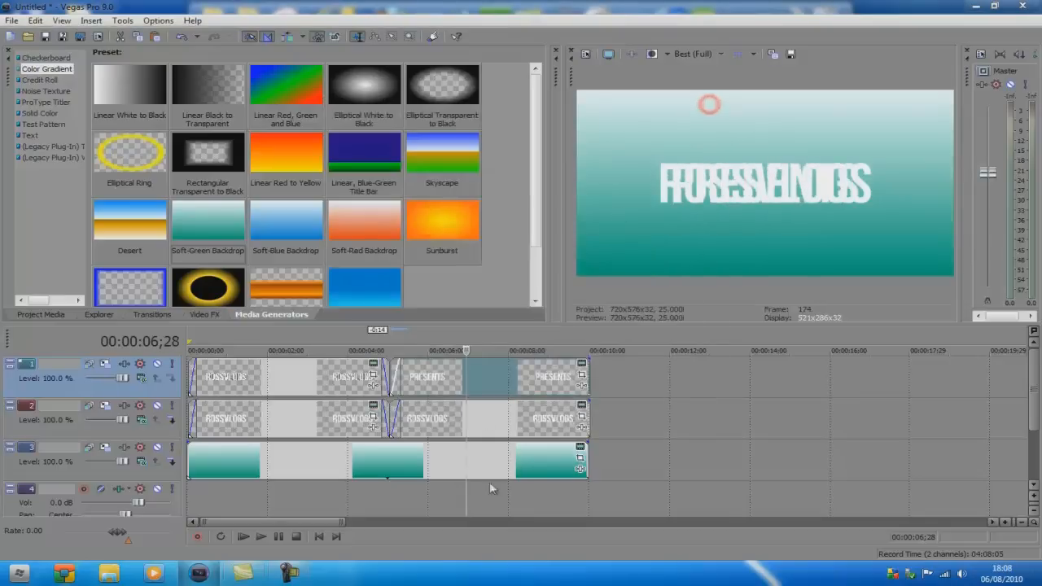
Replace the text of the second track's second text event with PRESENTS
click(485, 417)
right_click(484, 417)
click(561, 152)
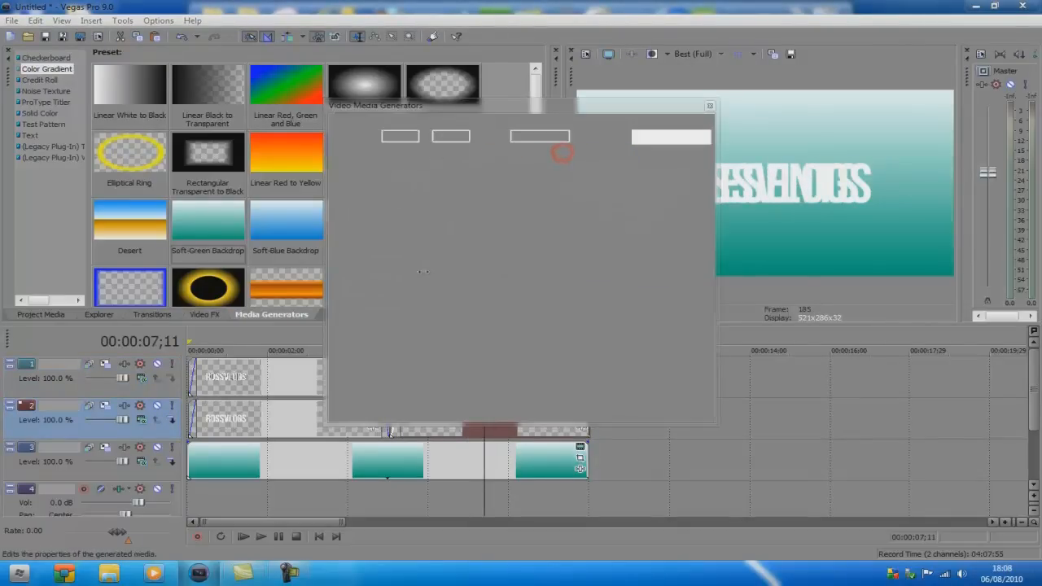
key(Delete)
key(Delete)
key(Delete)
key(Delete)
key(Delete)
key(Delete)
key(Delete)
key(Delete)
key(Delete)
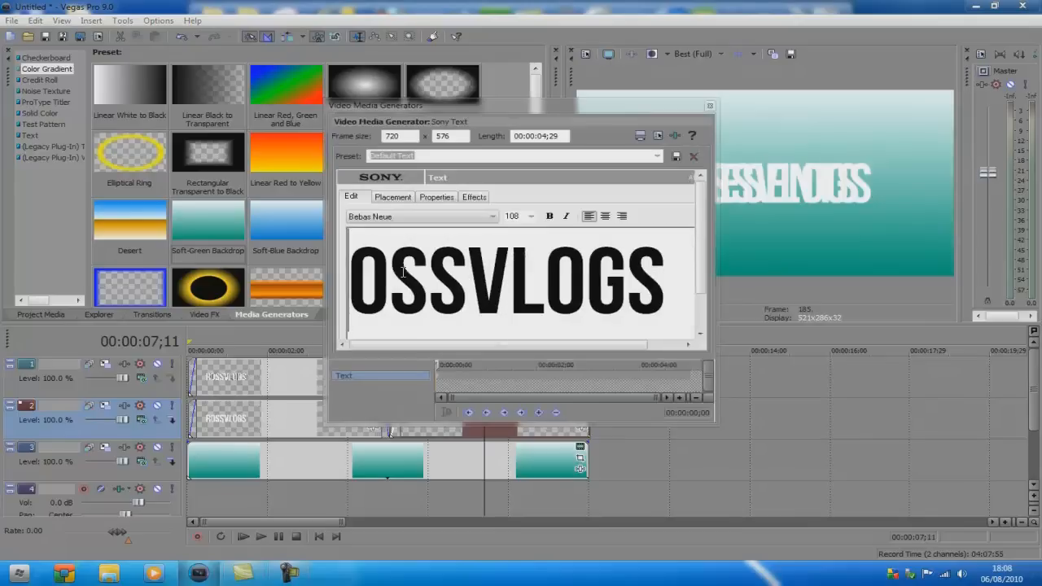
text(PRES)
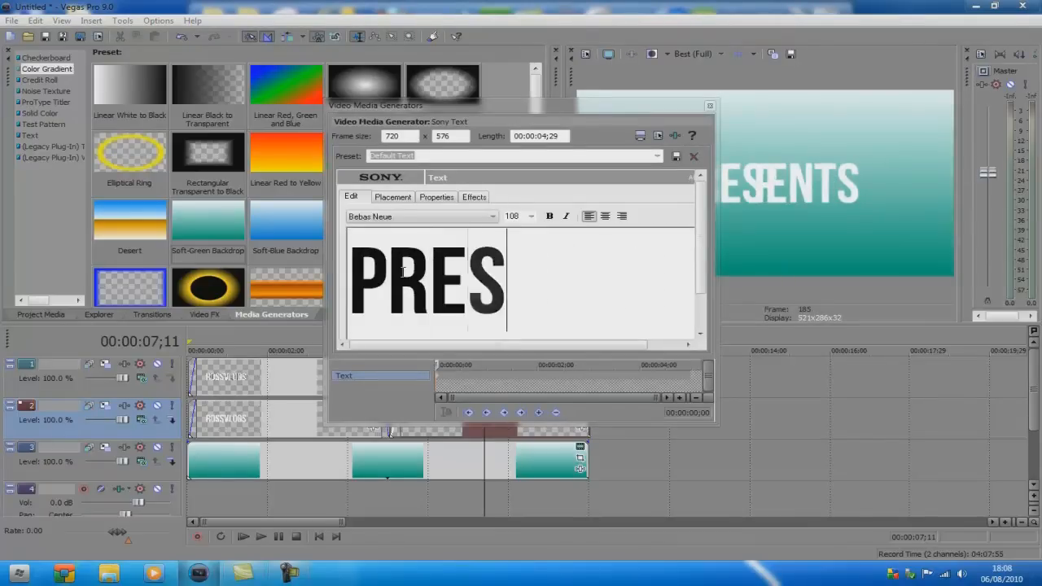
text(ENTS)
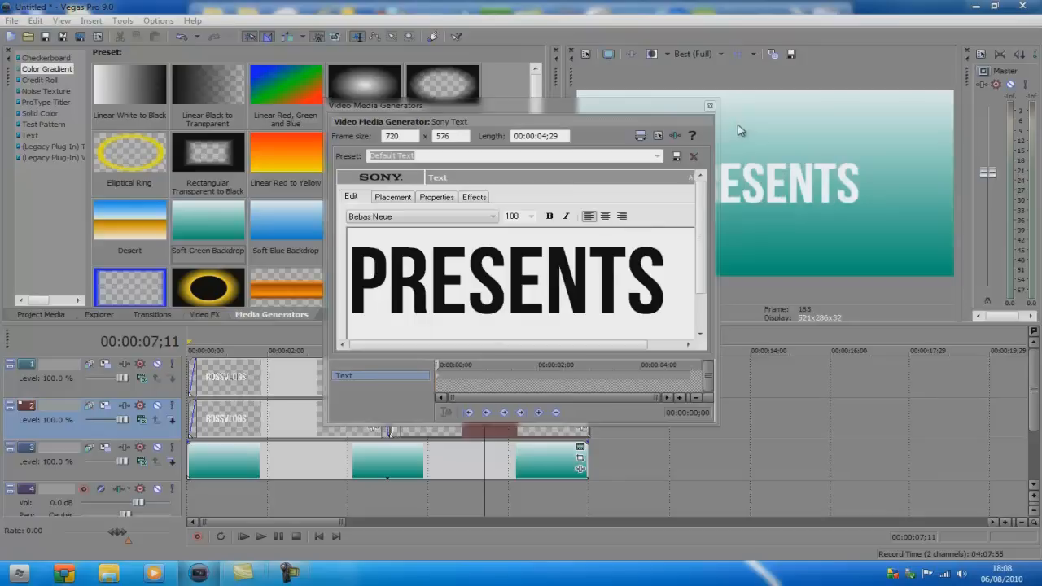
click(709, 109)
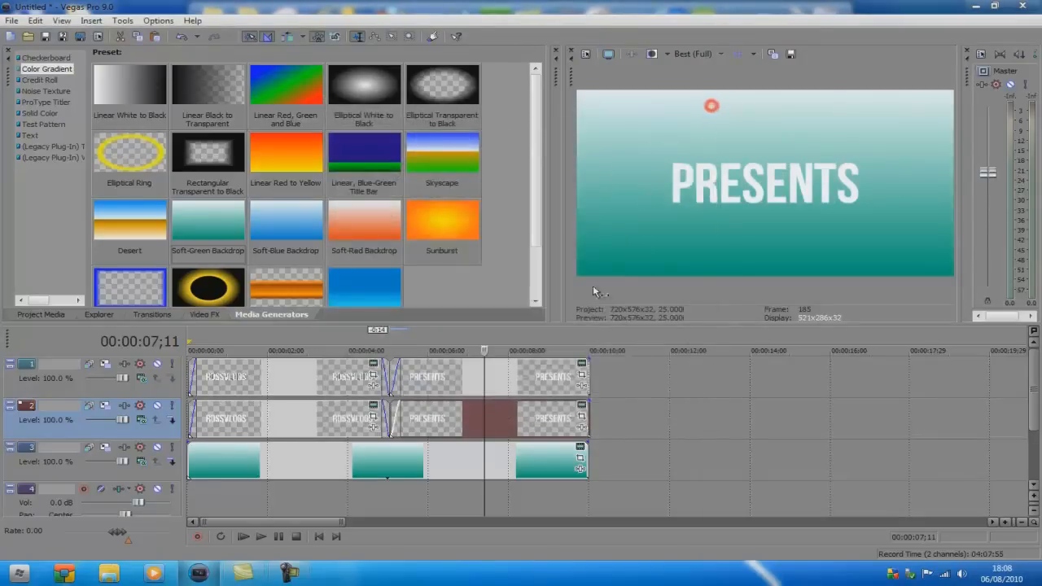
Give the first track's PRESENTS text a black outline with feather 0.000 and width 0.020
right_click(463, 373)
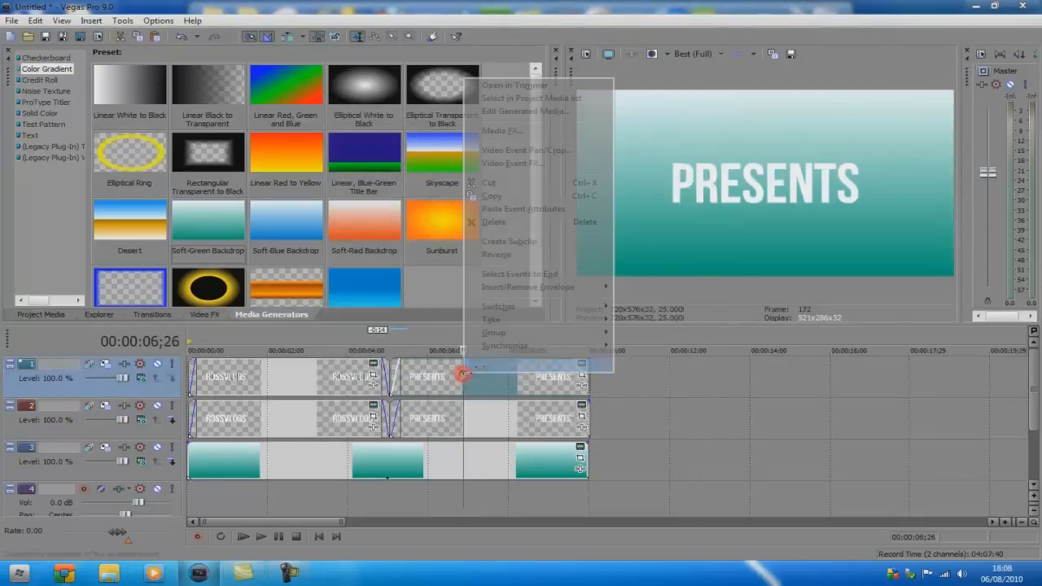
click(553, 110)
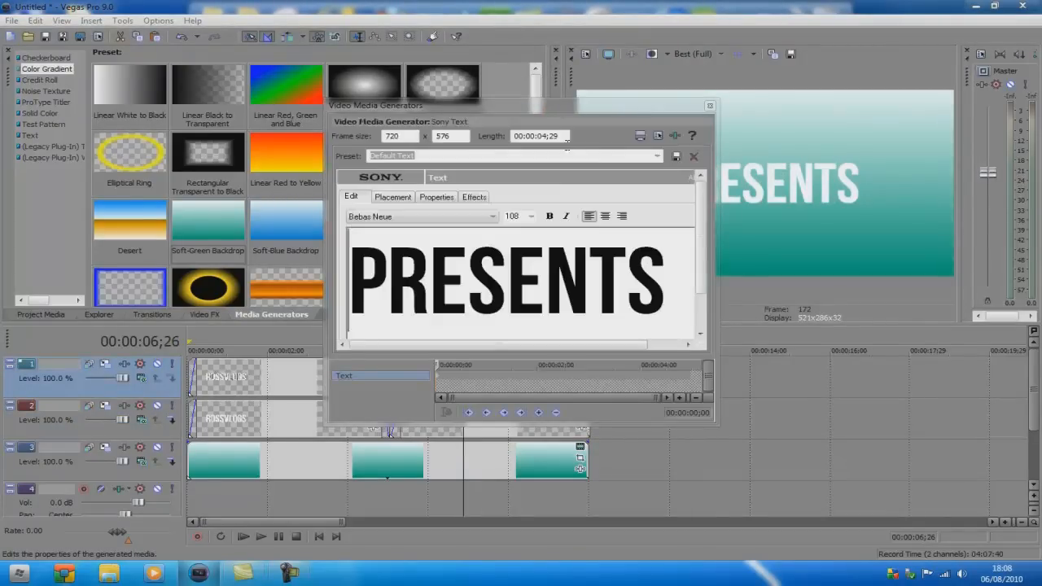
click(474, 197)
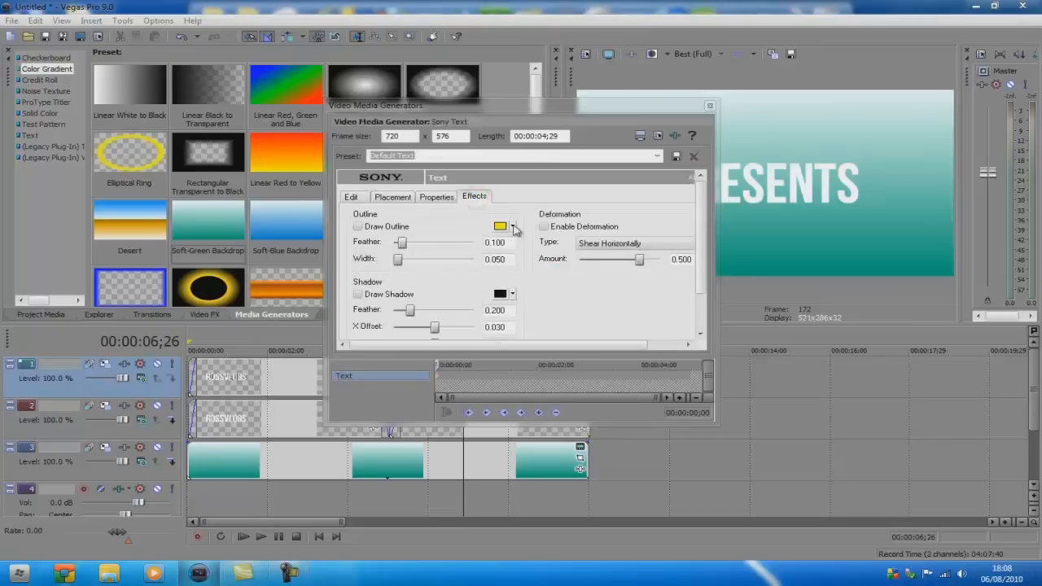
click(502, 227)
drag(546, 278, 550, 298)
drag(404, 242, 386, 244)
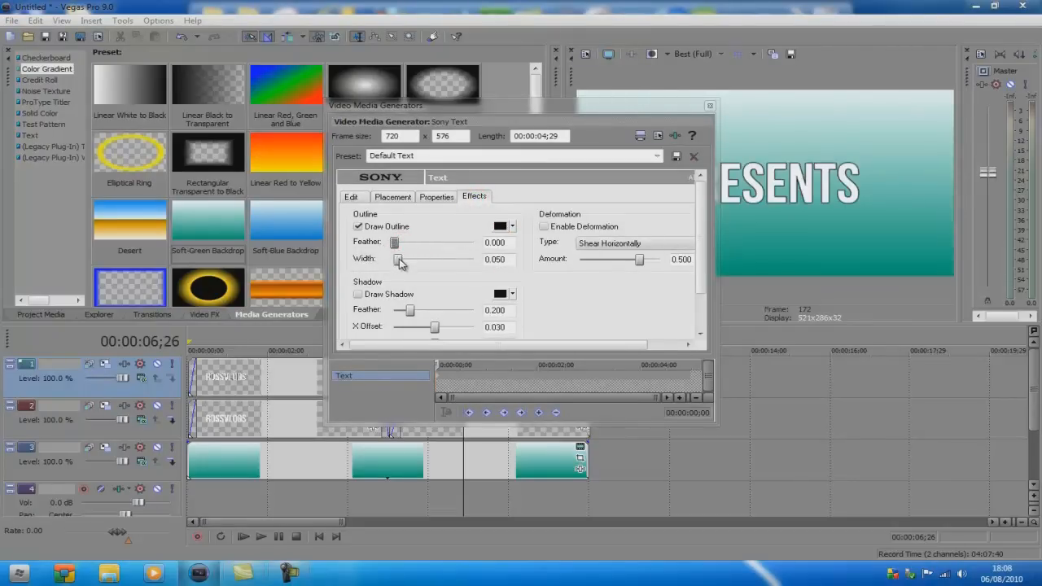
double_click(505, 258)
Try a drop shadow on the first track's PRESENTS text, switch it back off and close the text settings
click(358, 294)
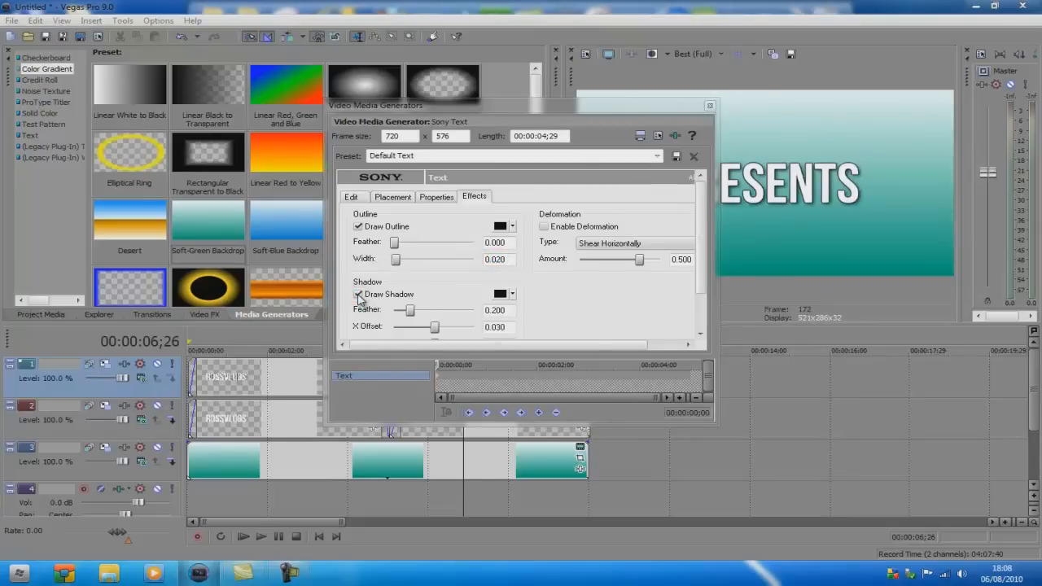
drag(598, 112, 514, 102)
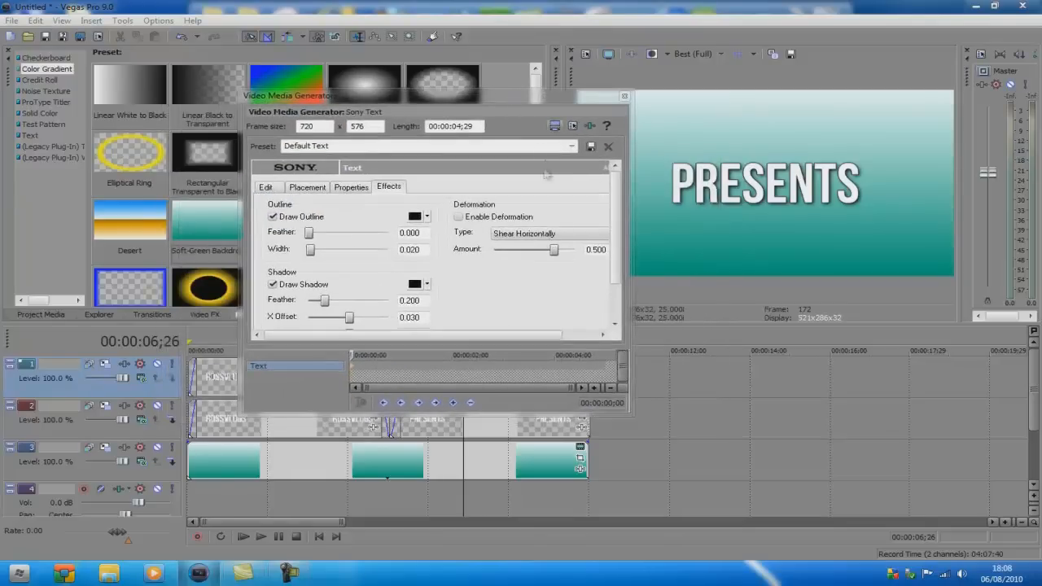
click(273, 285)
click(272, 285)
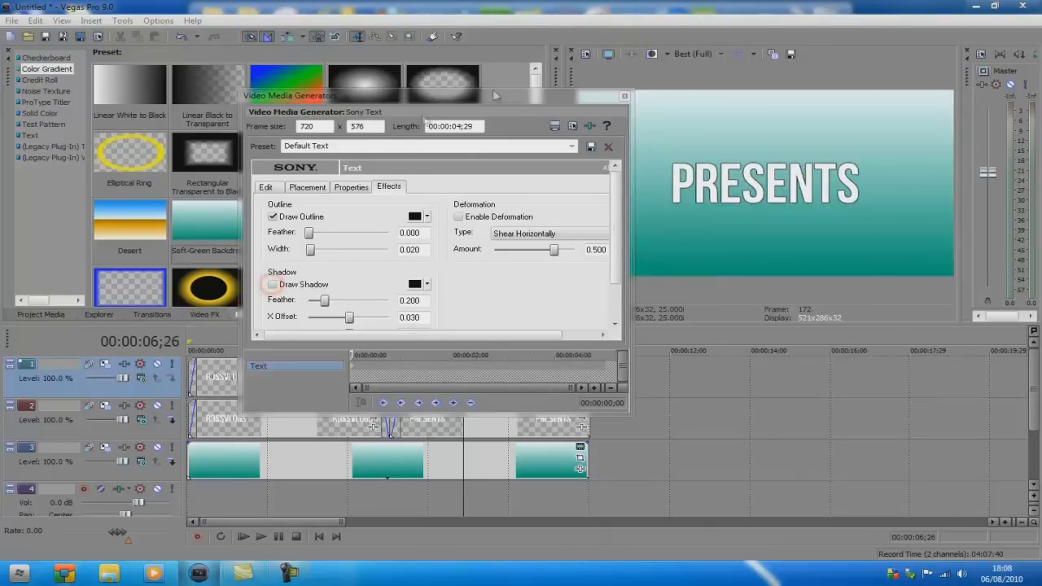
click(624, 96)
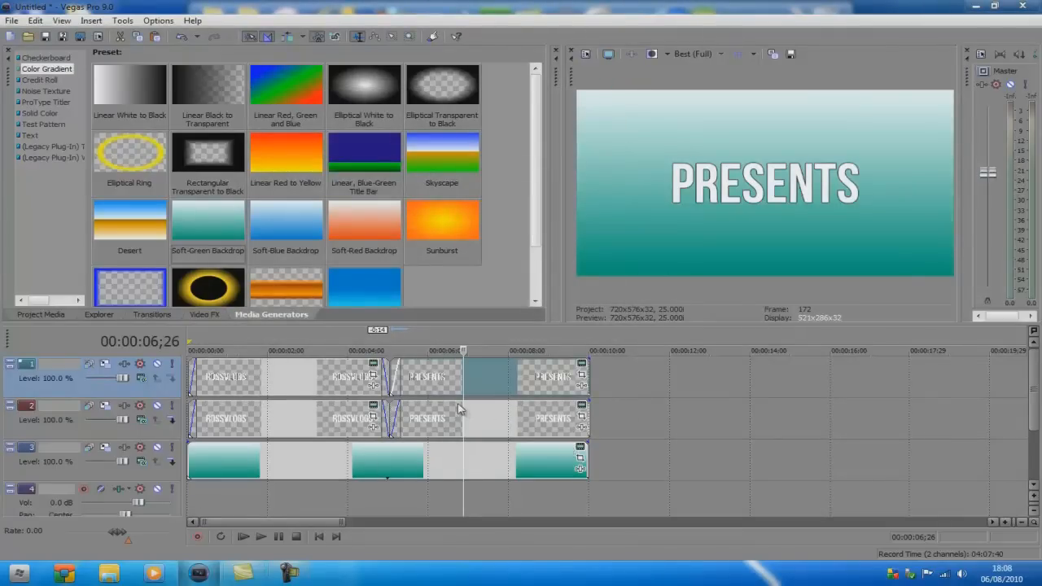
Preview the ROSSVLOGS and PRESENTS events on both text tracks
click(275, 378)
click(254, 409)
click(479, 379)
click(323, 413)
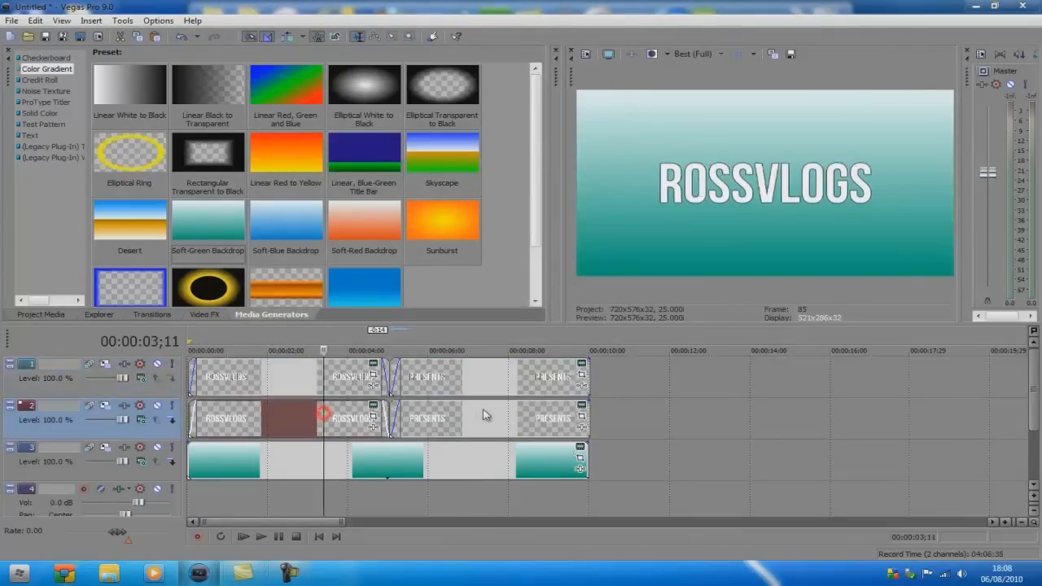
click(485, 416)
Flip the second track's ROSSVLOGS event vertically in Event Pan/Crop and shift it below the original text, with Y Center 415.4
click(299, 411)
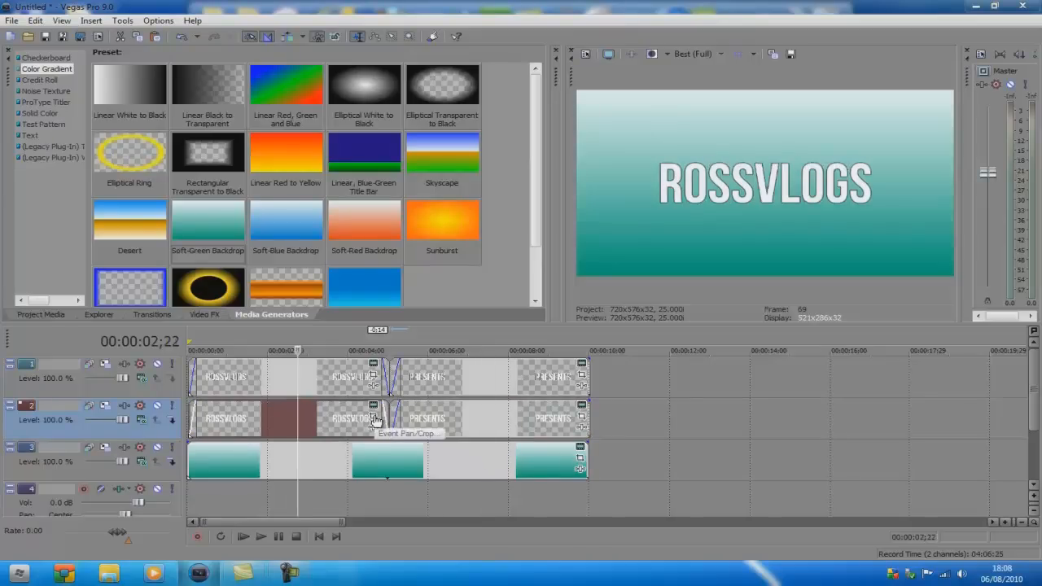
click(373, 418)
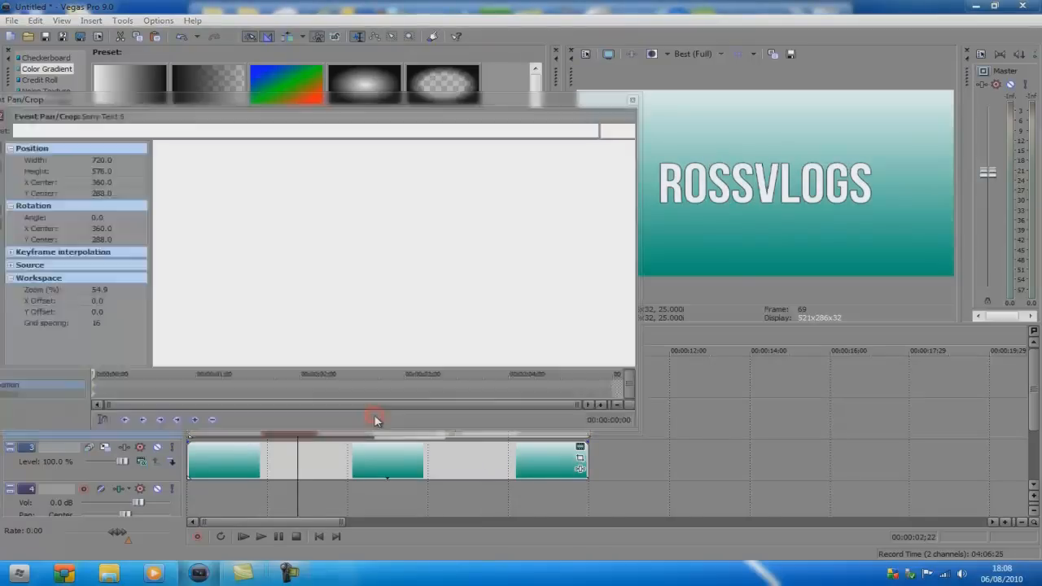
right_click(474, 226)
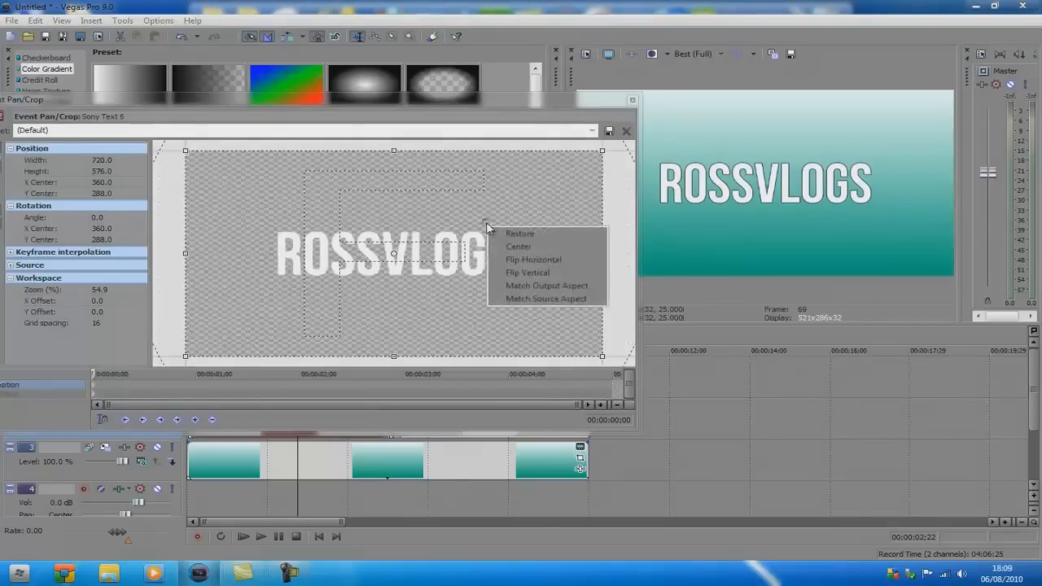
click(511, 271)
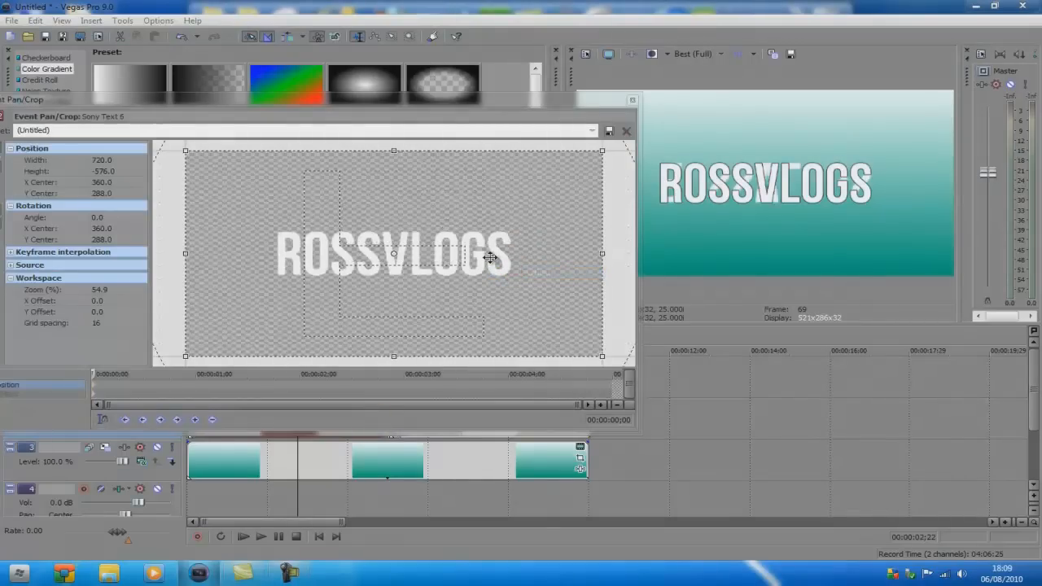
drag(499, 245, 505, 288)
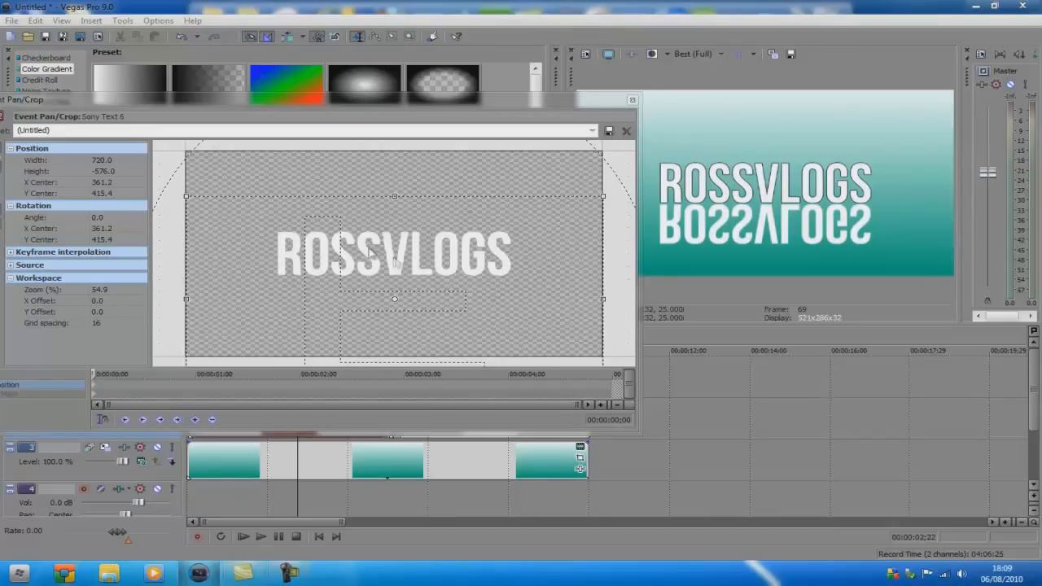
Enable masking on the flipped ROSSVLOGS event and draw a closed four-point rectangular mask around the lower half of its text
click(10, 265)
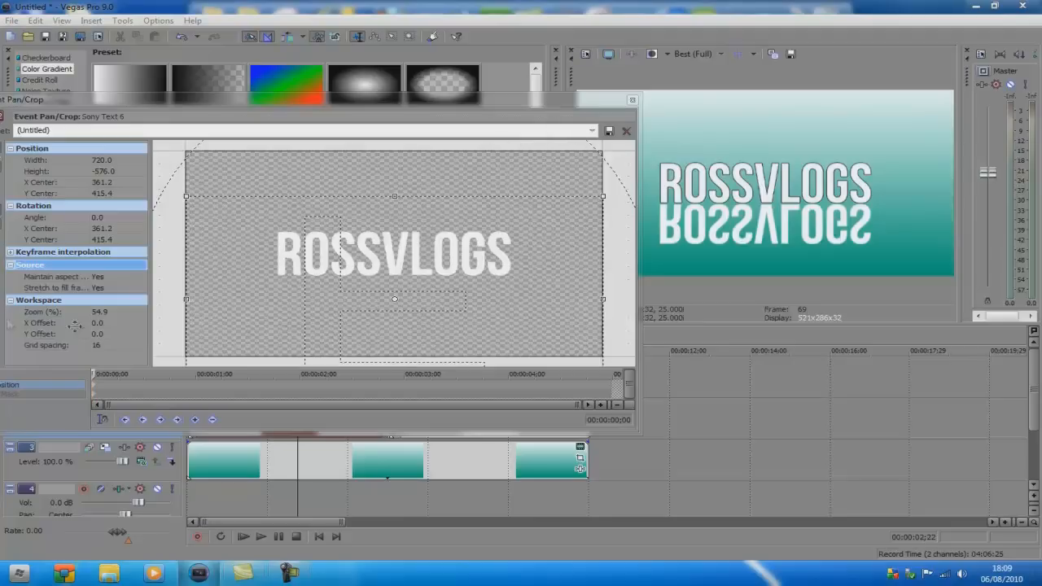
drag(508, 102, 579, 88)
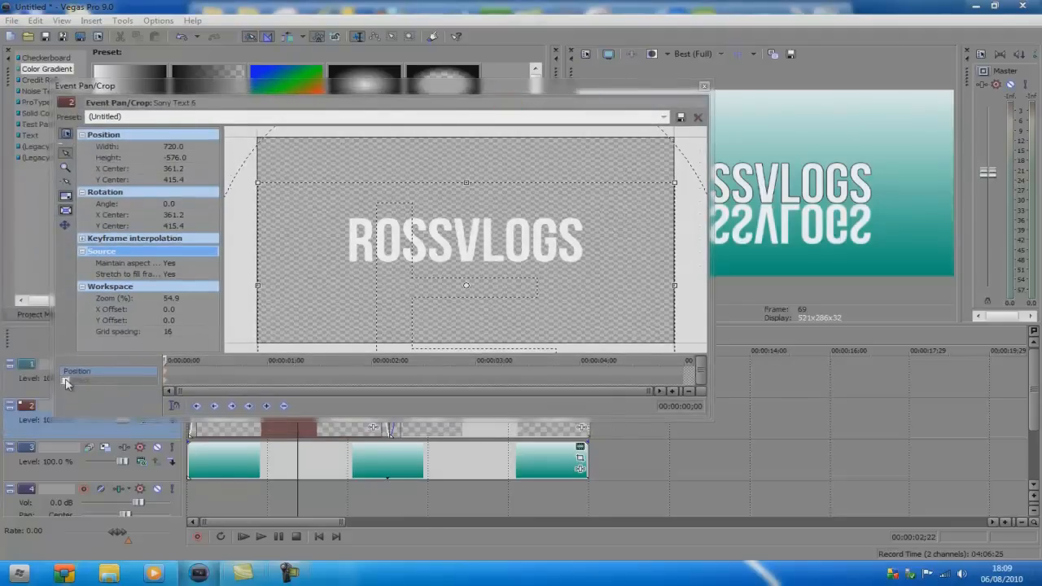
click(65, 380)
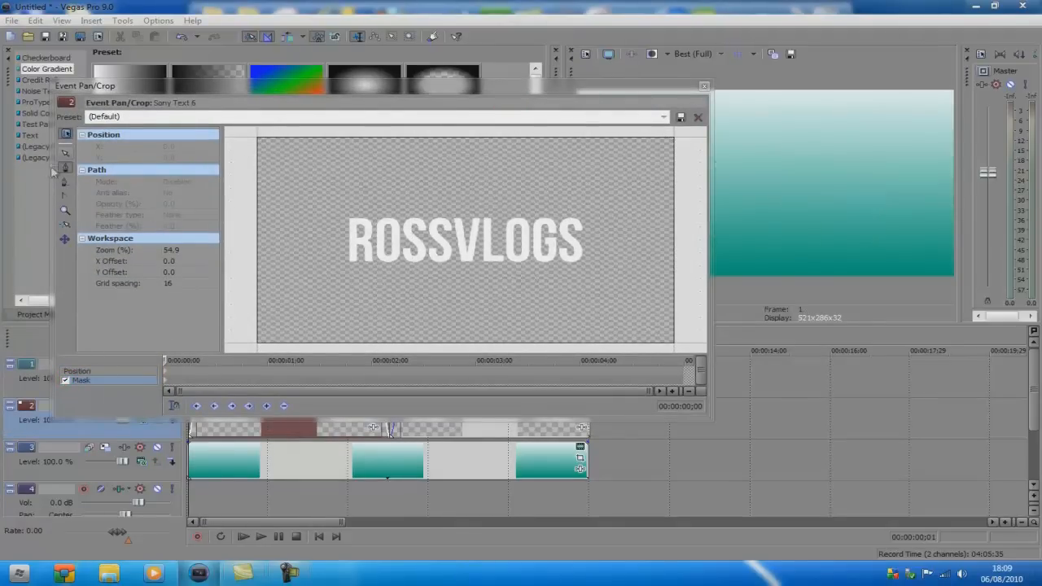
click(340, 241)
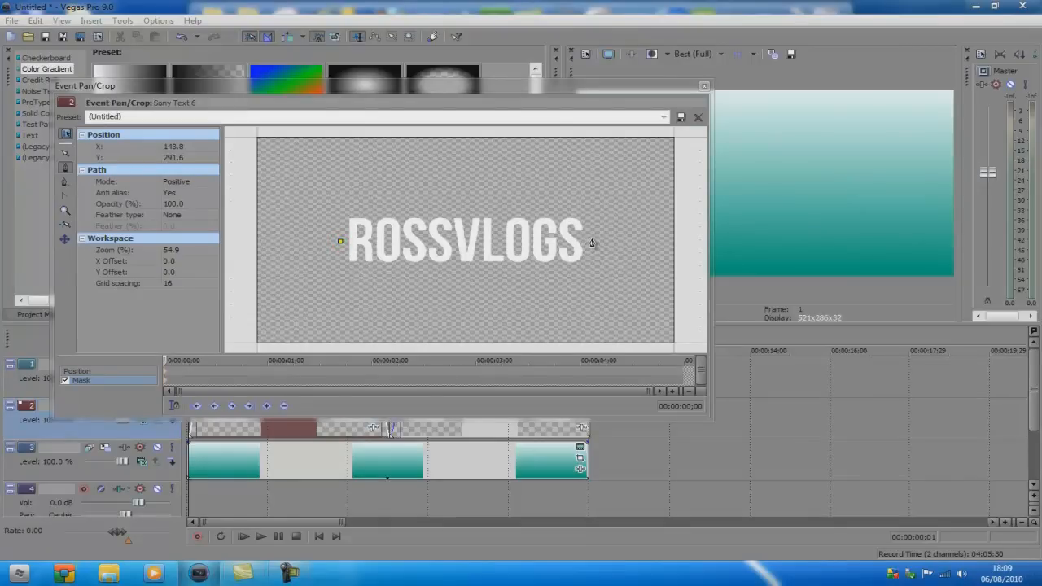
click(592, 271)
click(341, 270)
click(340, 241)
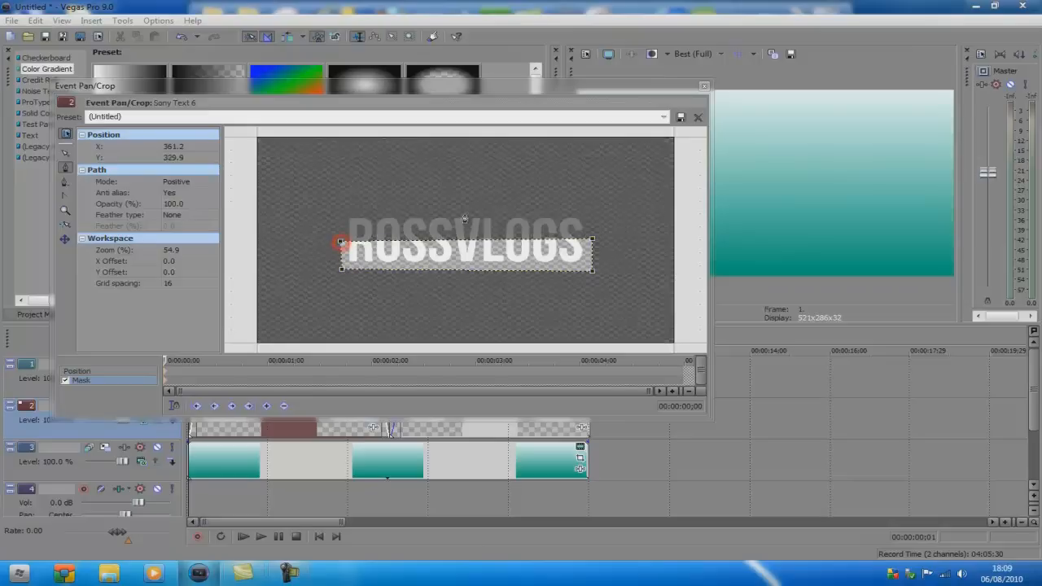
Feather the ROSSVLOGS mask on both sides by 20% and preview the reflection at about 00:00:01;16
click(196, 216)
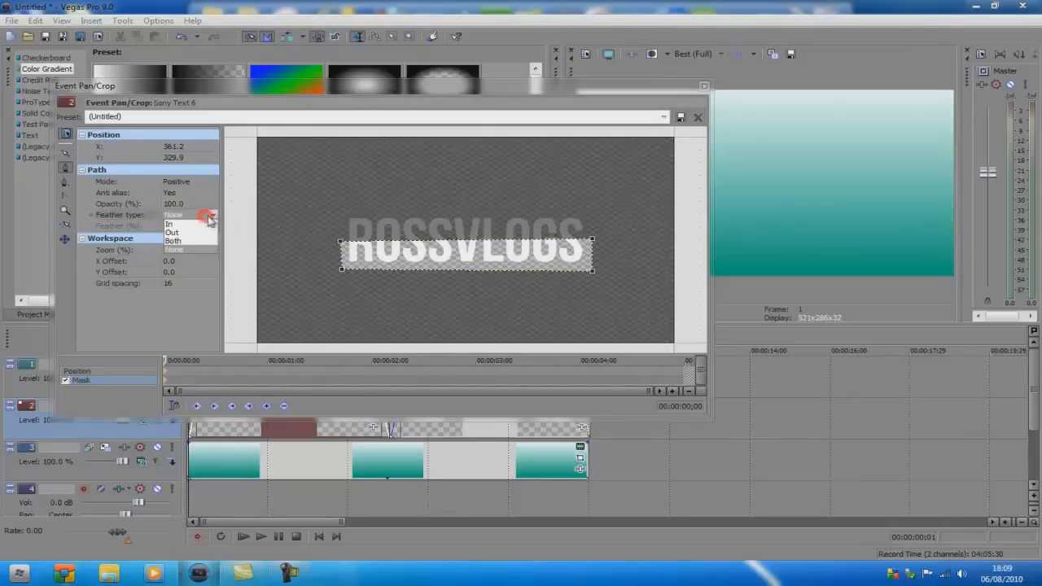
click(173, 241)
click(177, 226)
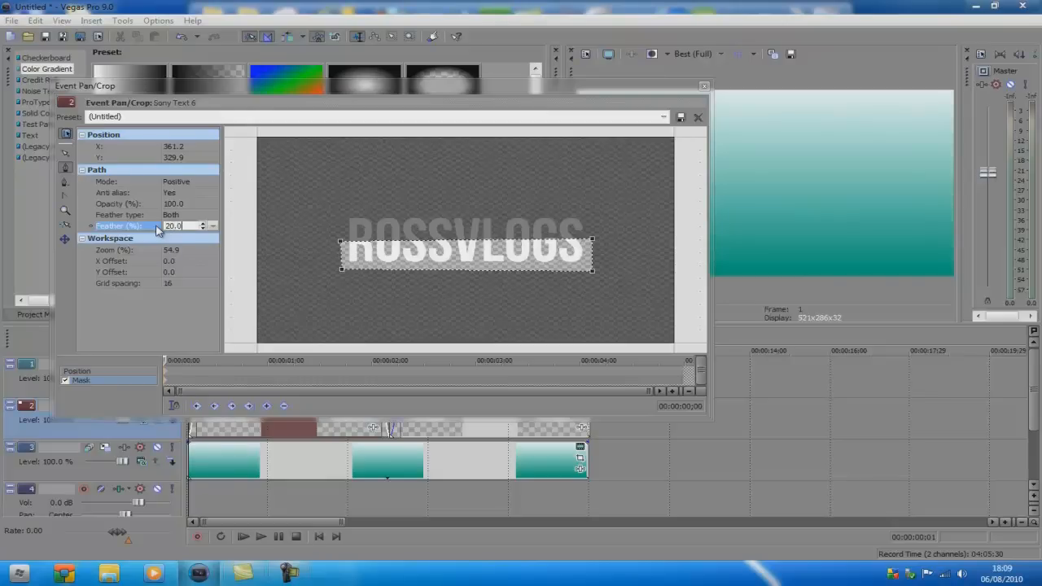
key(Return)
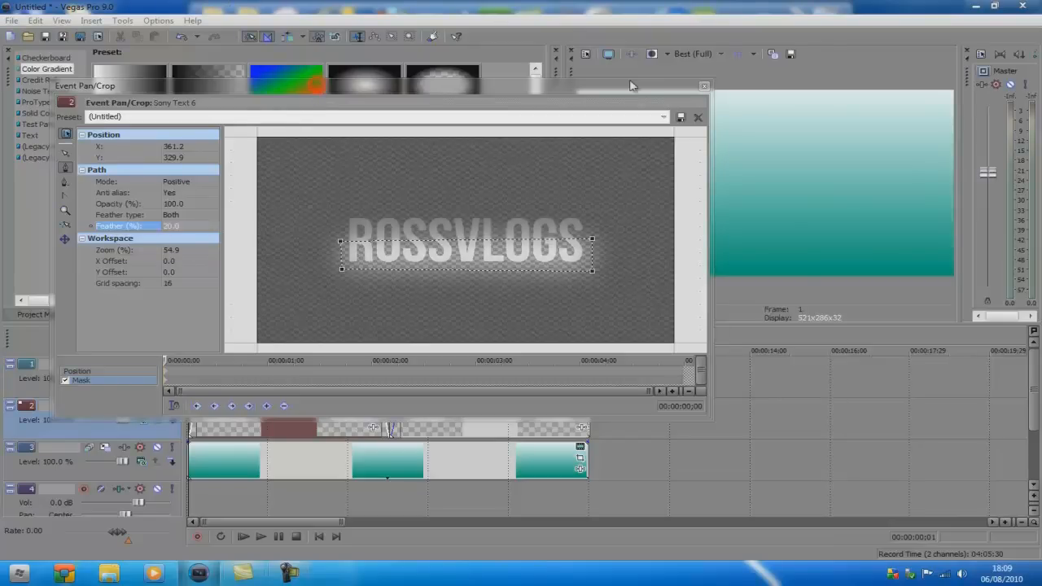
click(705, 87)
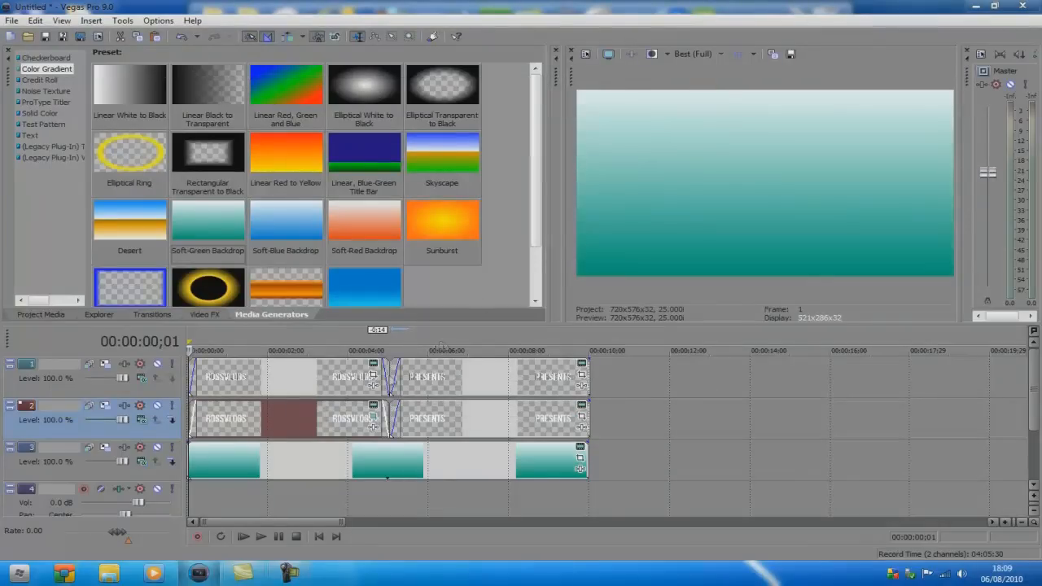
click(250, 342)
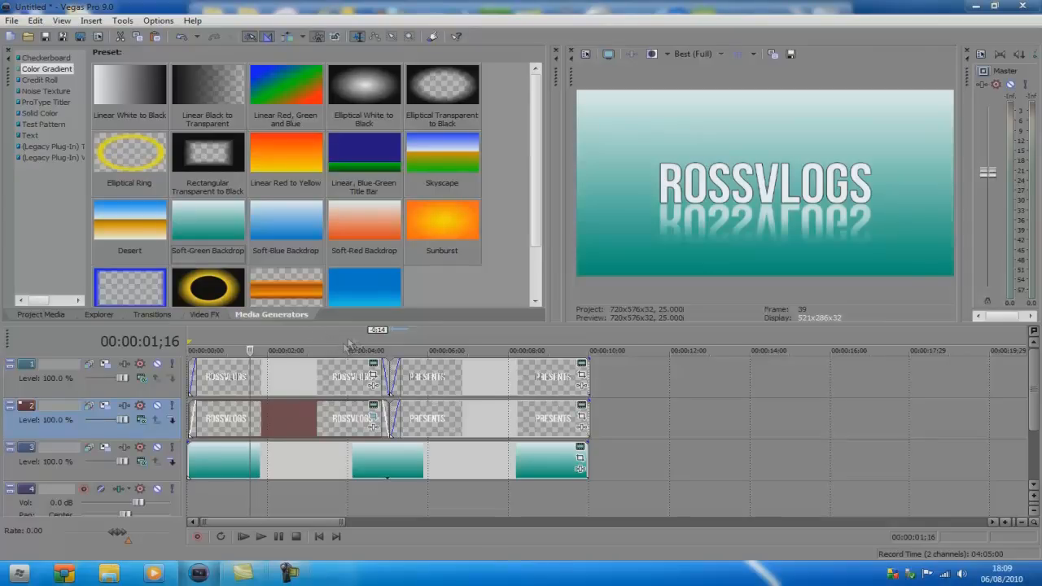
Flip the second track's PRESENTS event vertically in Event Pan/Crop and shift it below the original text, with Y Center 415.4
click(454, 422)
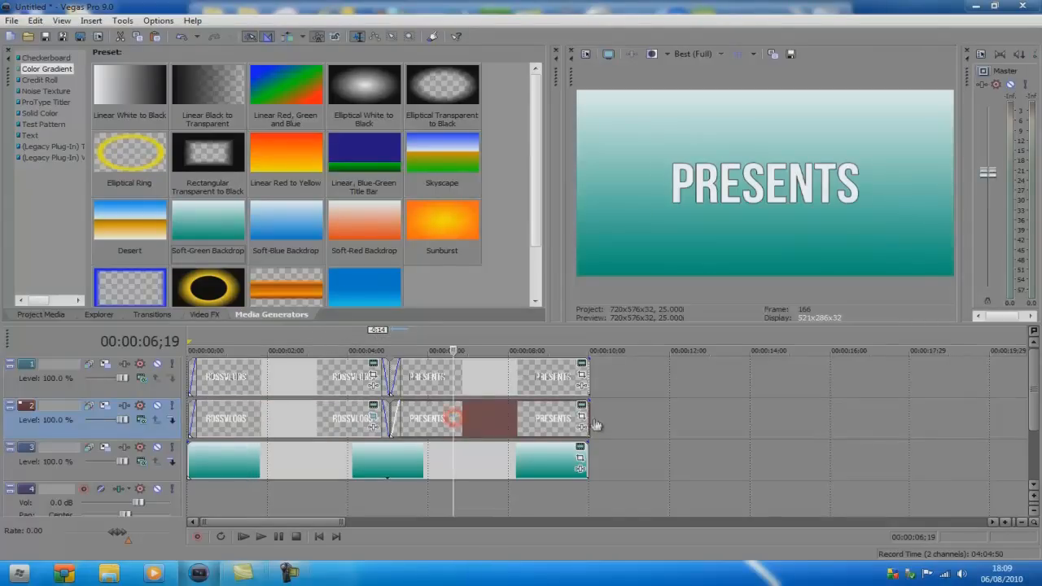
click(581, 418)
right_click(482, 270)
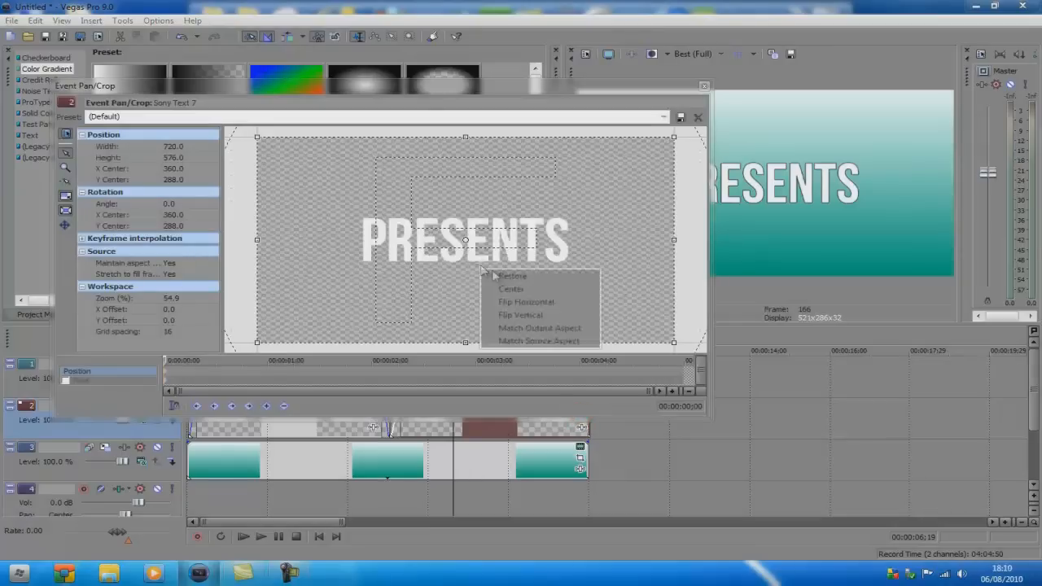
click(529, 315)
drag(560, 241, 561, 288)
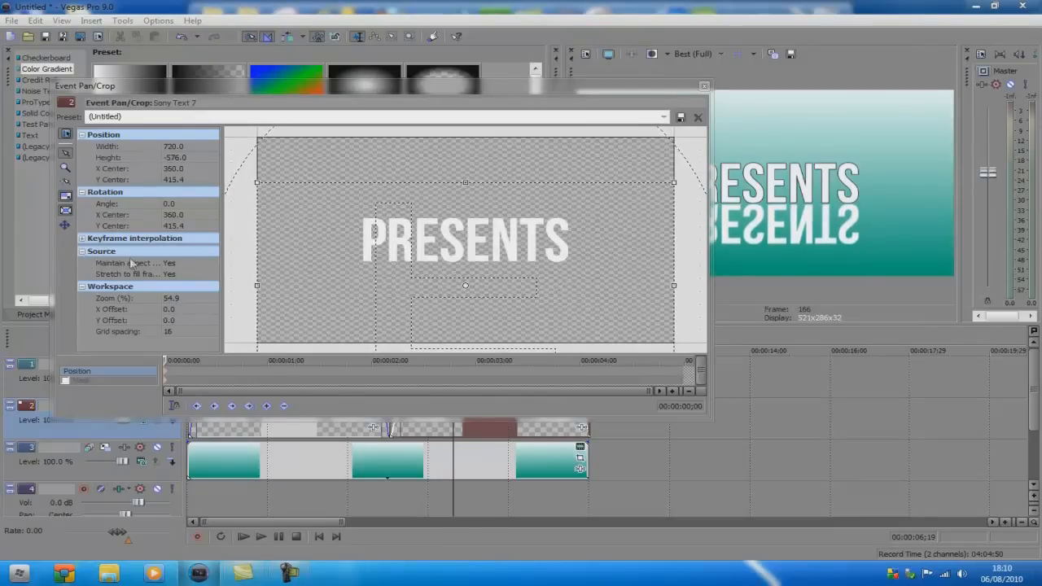
Enable masking on the flipped PRESENTS event and draw a closed four-point rectangular mask around the lower half of its text
click(65, 379)
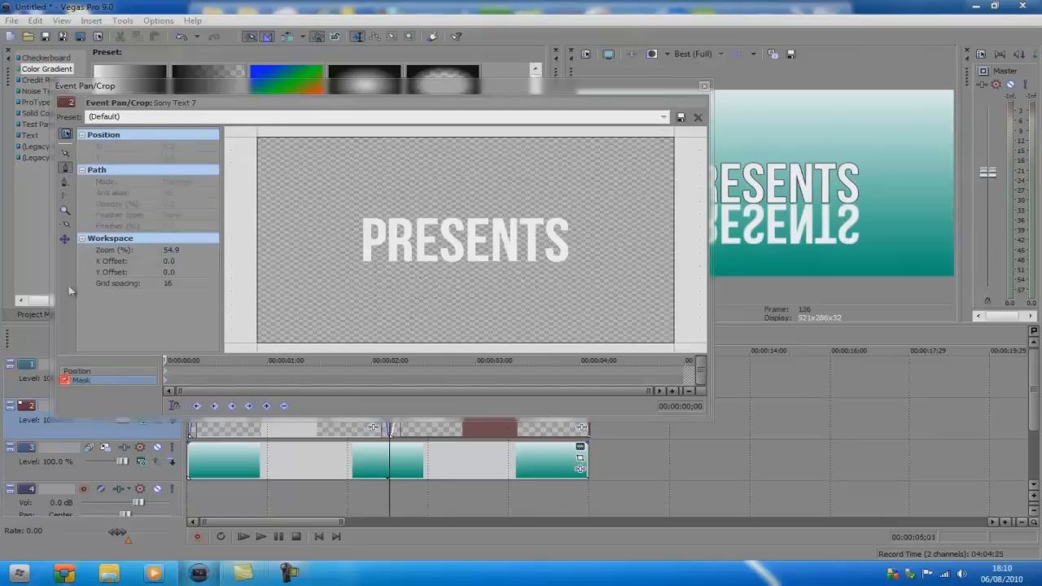
click(65, 168)
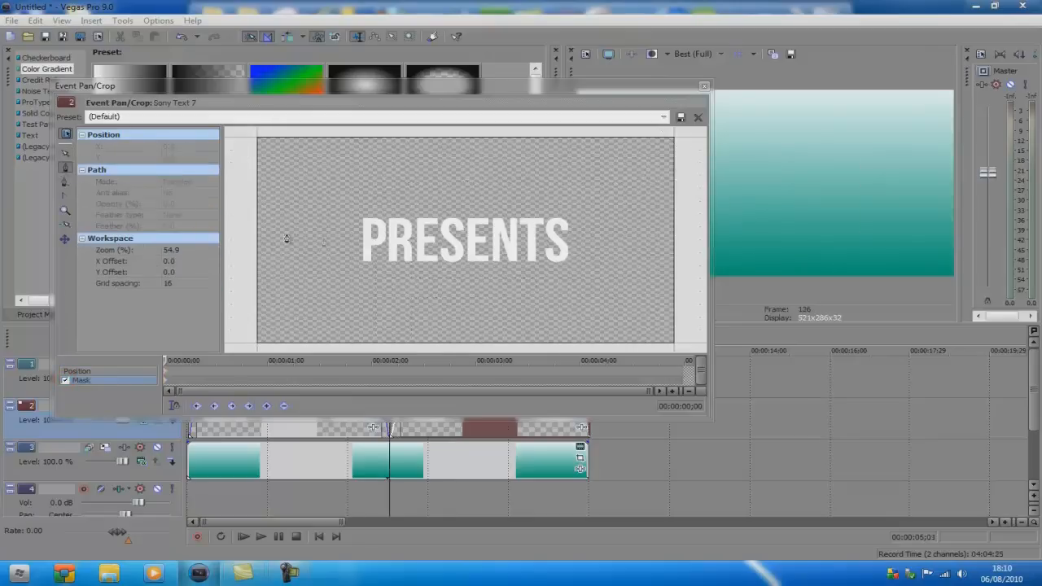
click(356, 241)
click(578, 241)
click(355, 269)
click(356, 241)
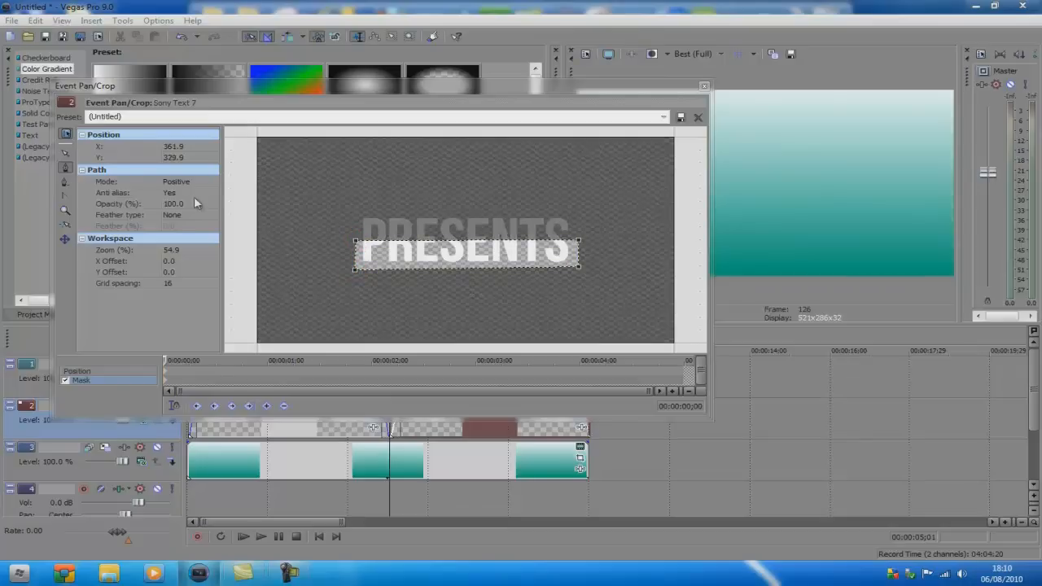
Feather the PRESENTS mask on both sides by 20% and close the pan/crop settings
click(178, 219)
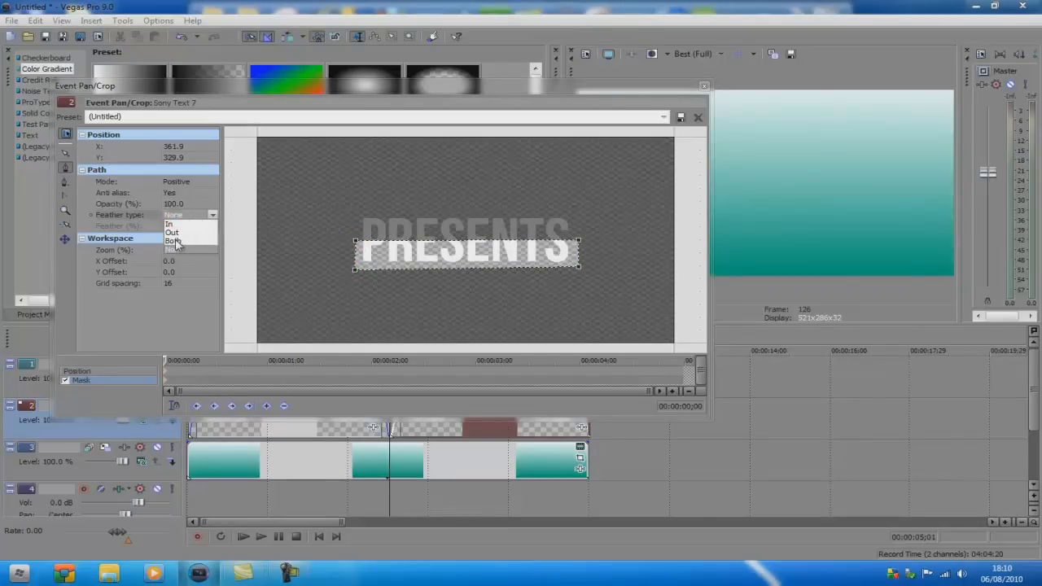
click(174, 241)
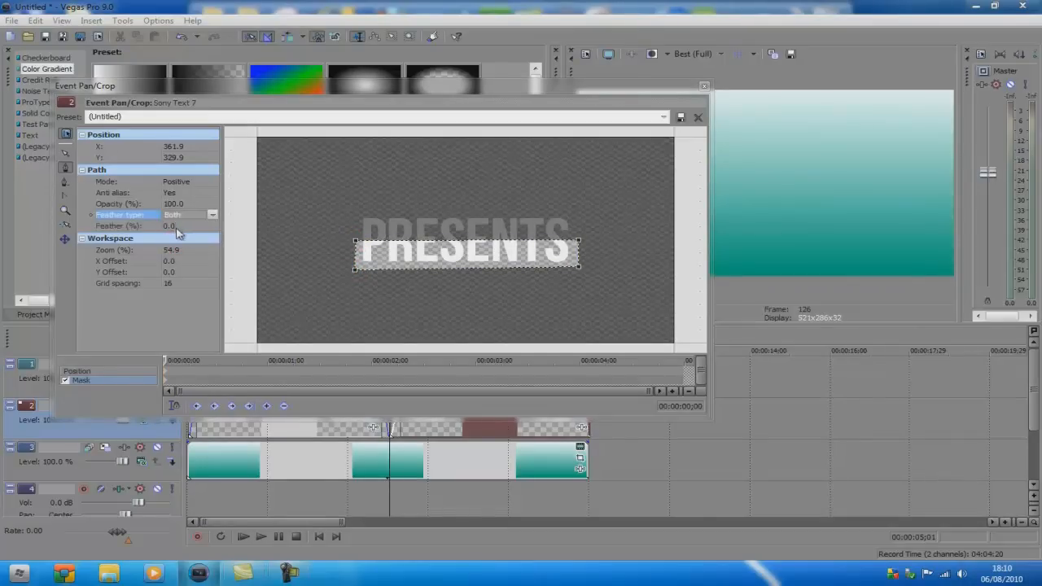
click(175, 228)
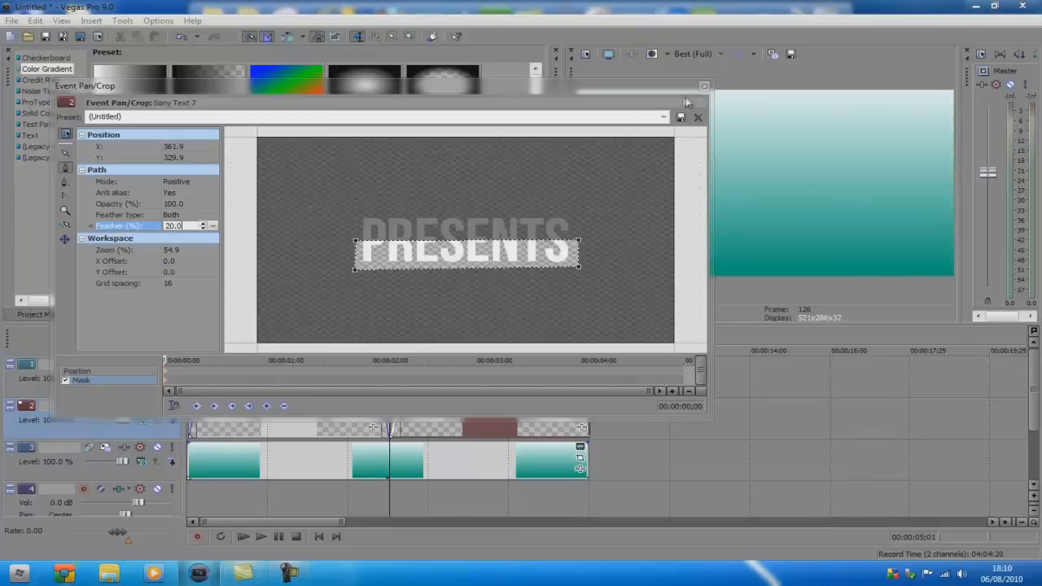
key(Return)
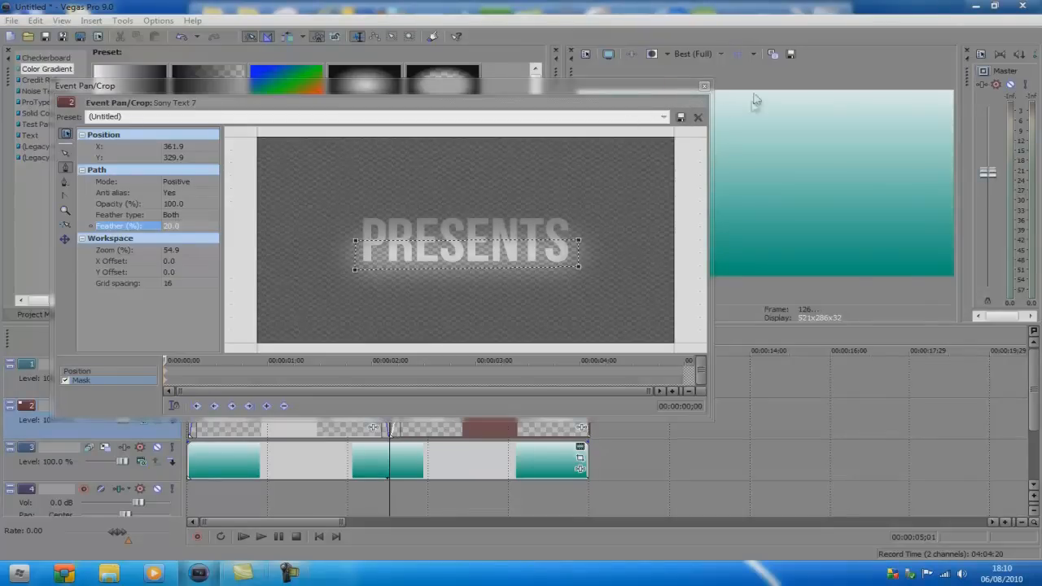
click(705, 86)
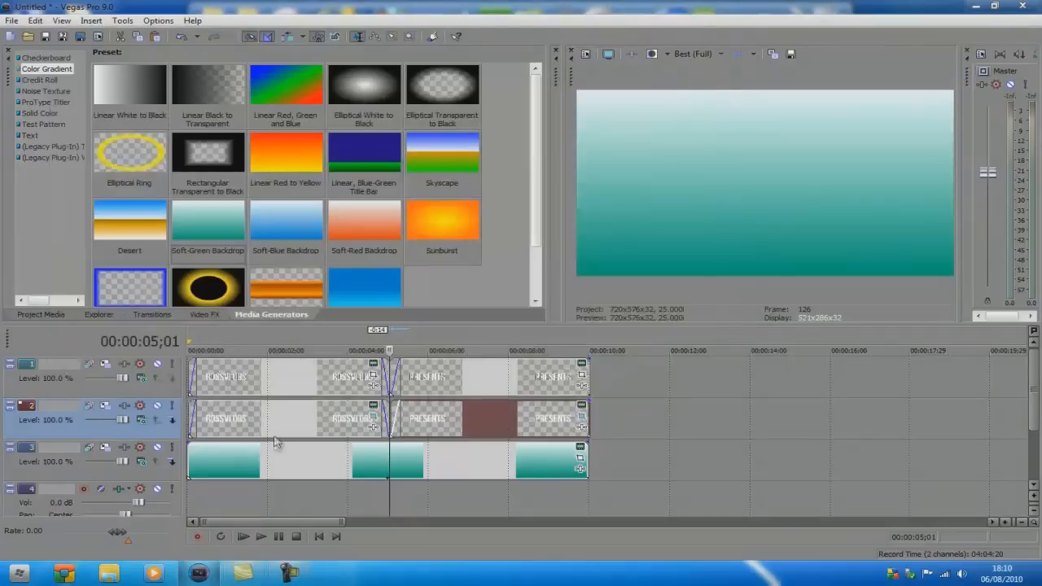
Play back the intro and lower the opacity of the PRESENTS and ROSSVLOGS reflection events on the second track
click(245, 537)
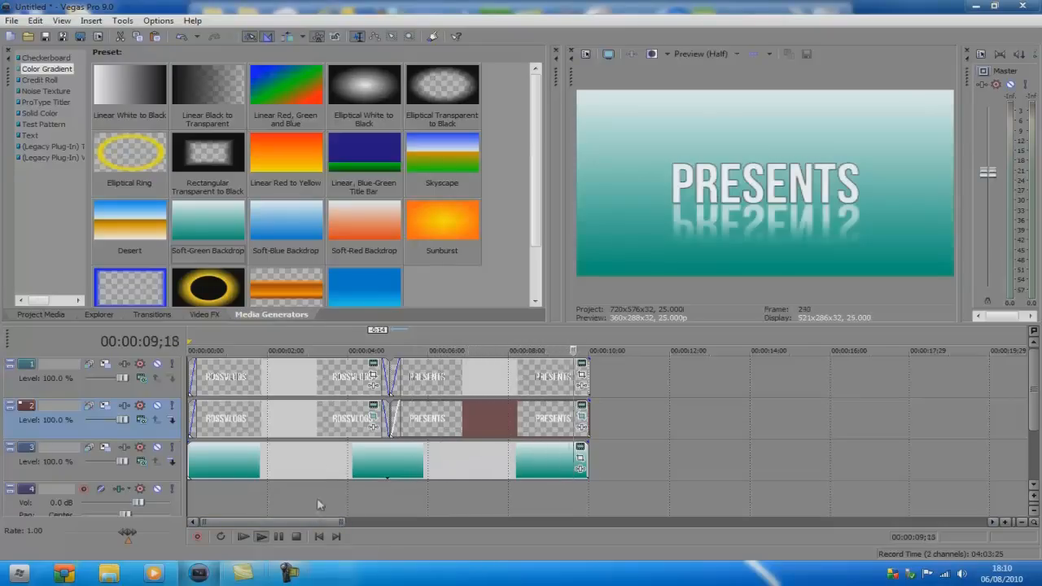
click(455, 407)
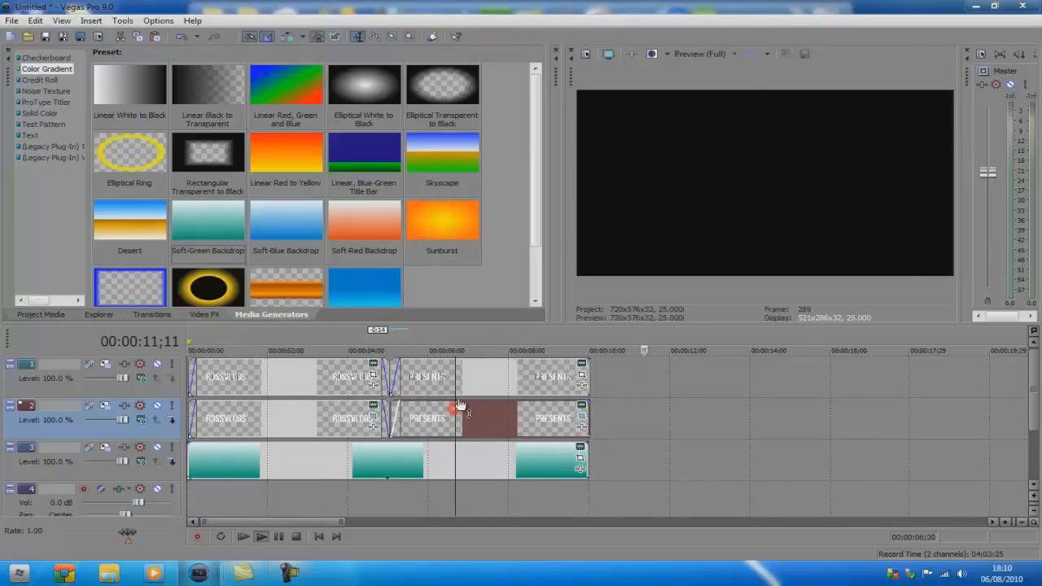
drag(470, 407, 442, 418)
drag(316, 404, 317, 418)
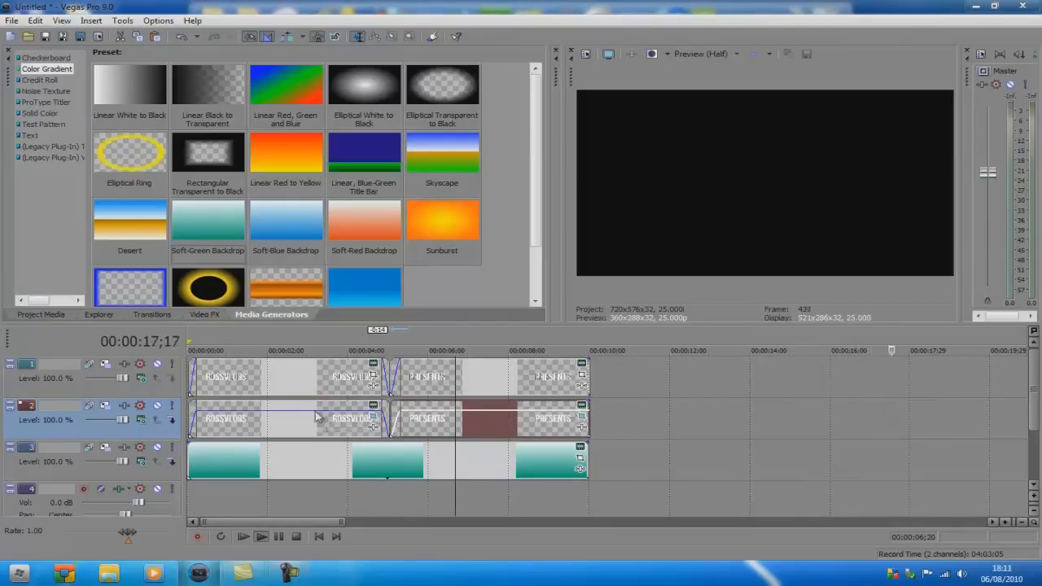
click(319, 535)
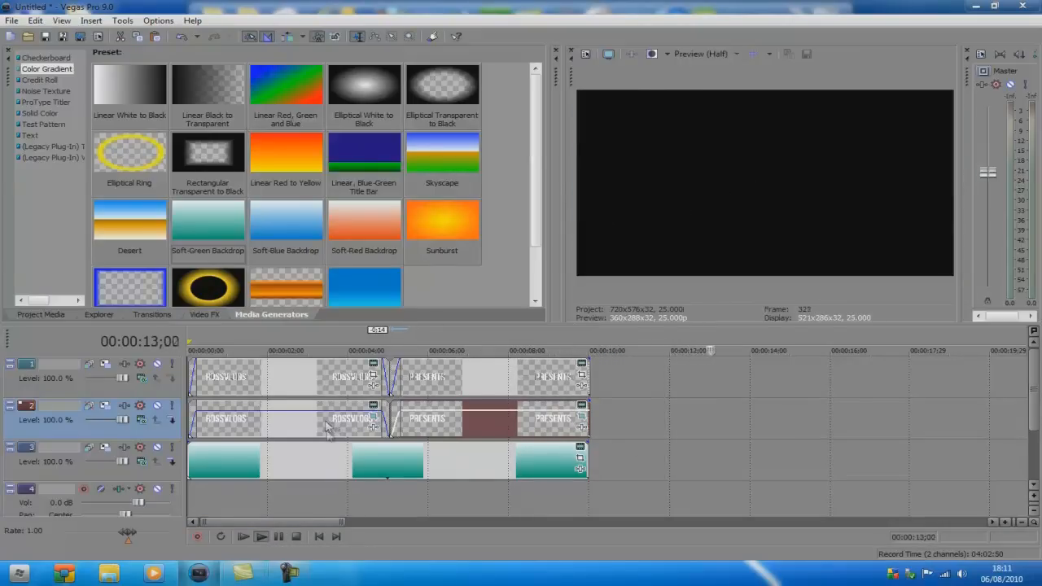
Add the Sony Lens Flare effect to the gradient event on the third track
click(249, 472)
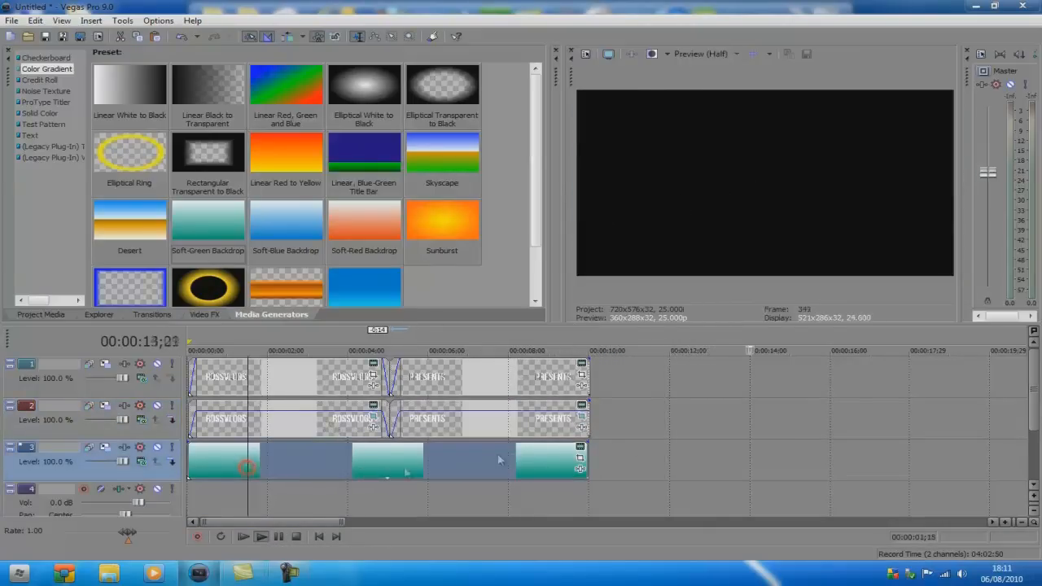
click(580, 471)
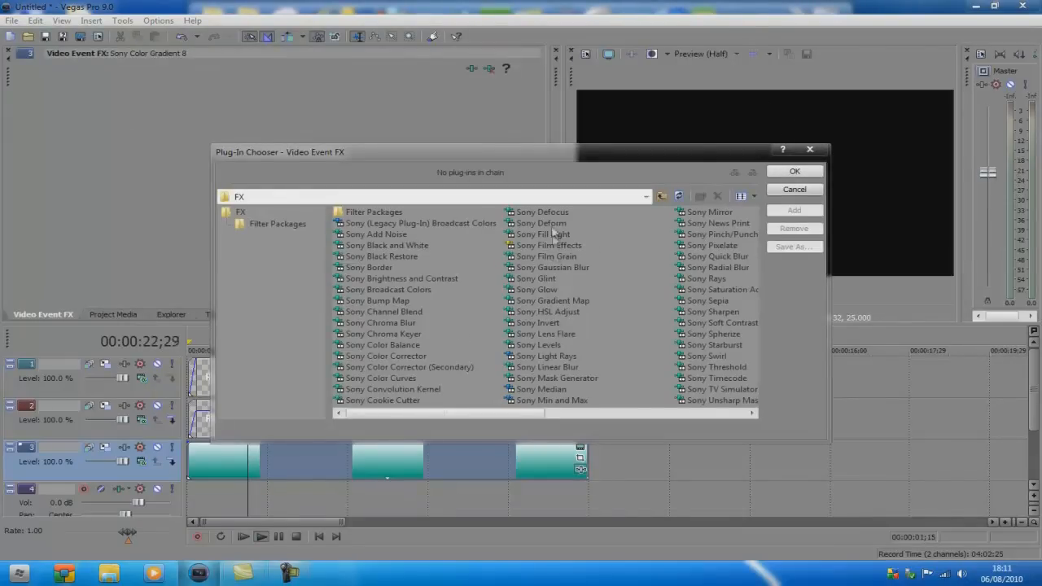
drag(273, 155, 250, 75)
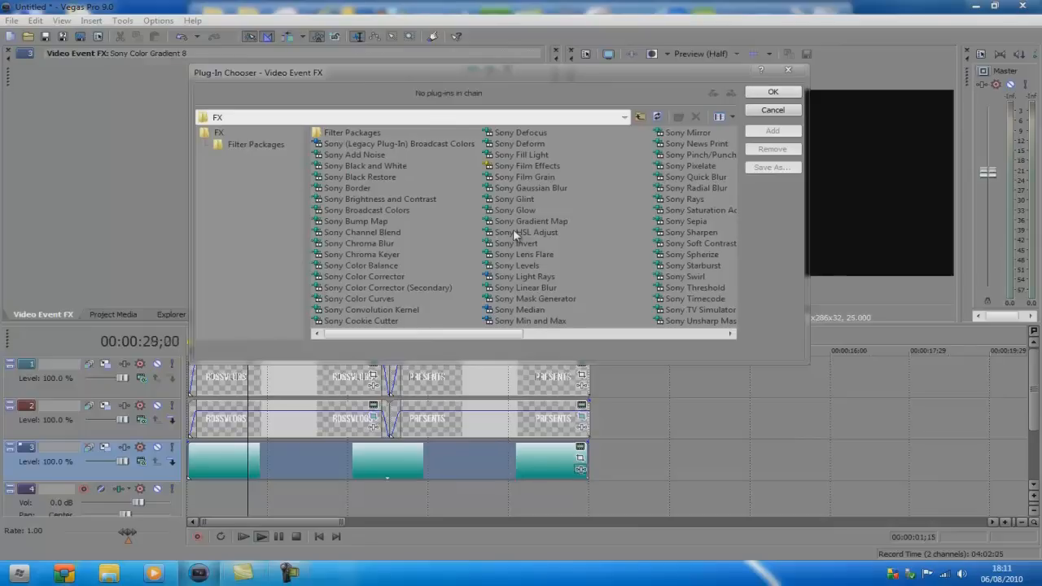
click(526, 253)
click(770, 131)
click(768, 93)
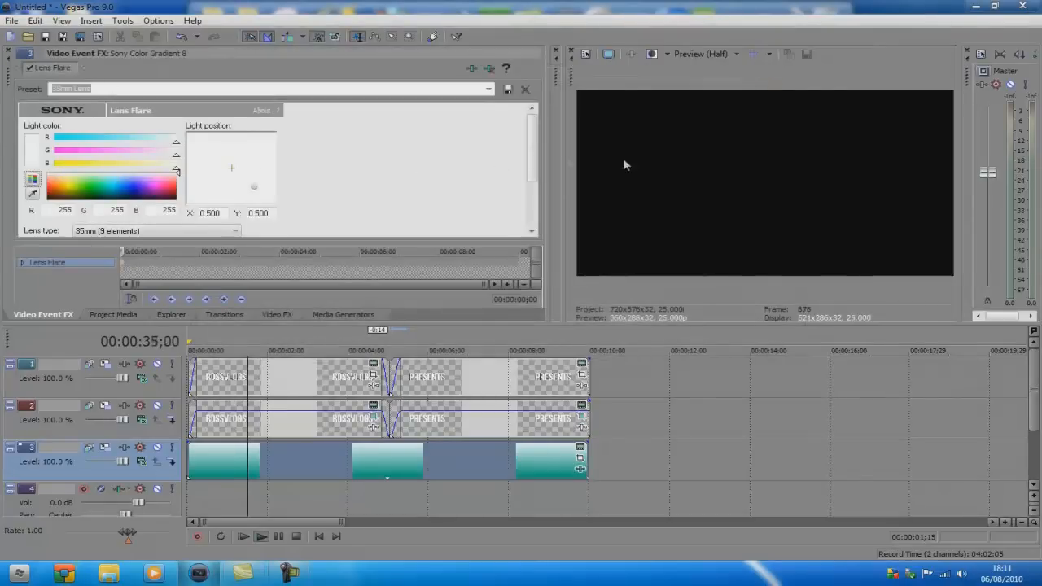
Preview the flare at about 00:00:00;21 and place its starting light position at X 0.734, Y 0.614, below the end of the text
click(318, 536)
click(278, 536)
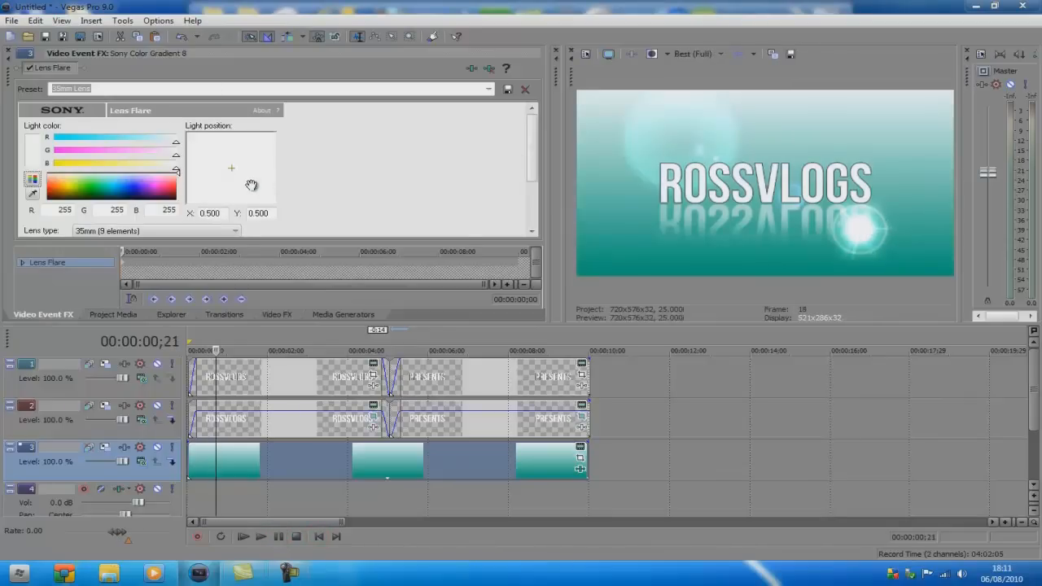
drag(254, 183, 263, 193)
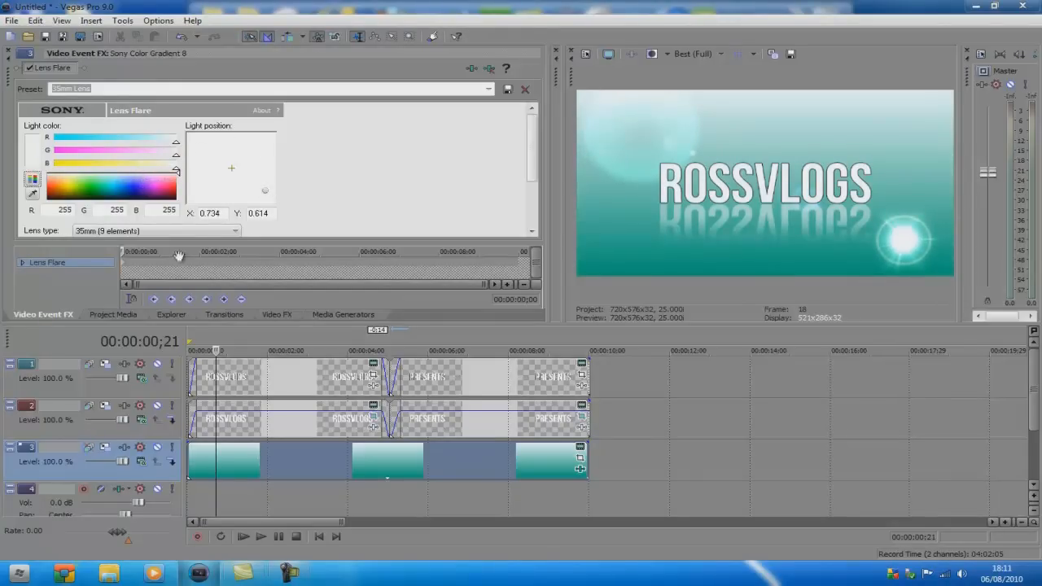
drag(464, 243, 471, 303)
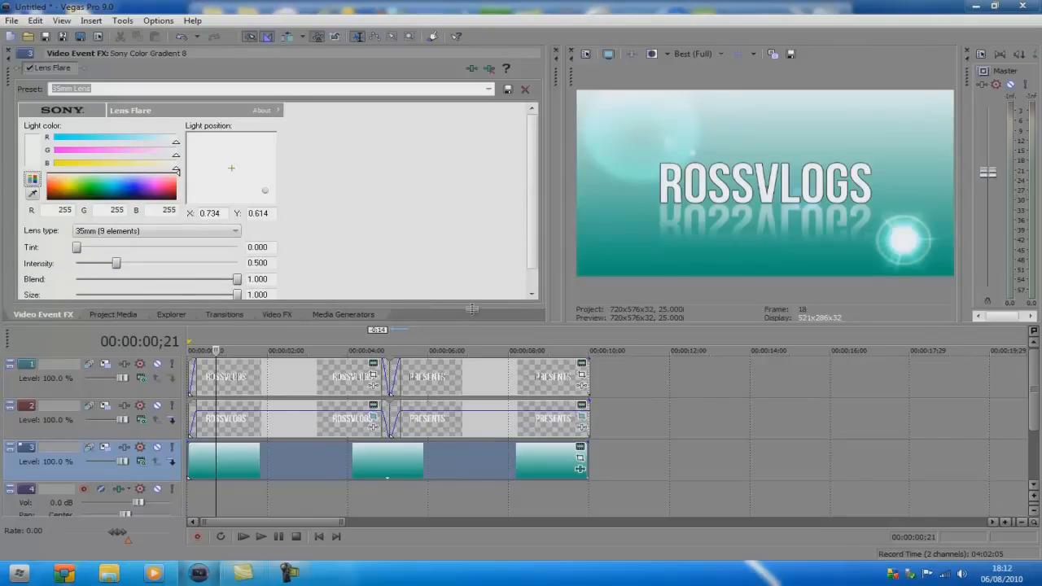
drag(473, 304, 469, 250)
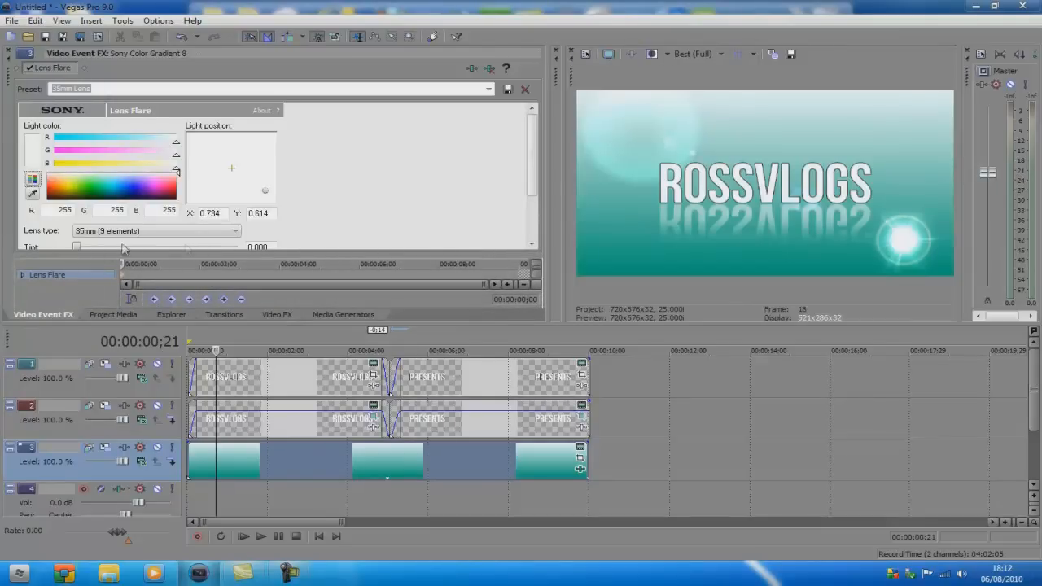
drag(533, 173, 532, 204)
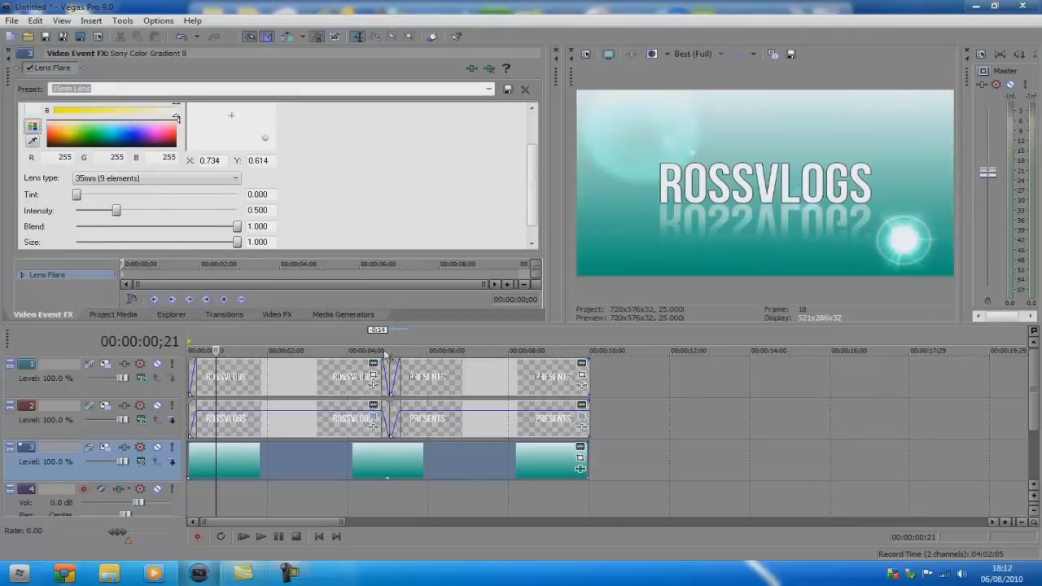
Keyframe the gradient's flare at 00:00:04;29 with the light moved straight up to Y -0.766
drag(122, 264, 320, 269)
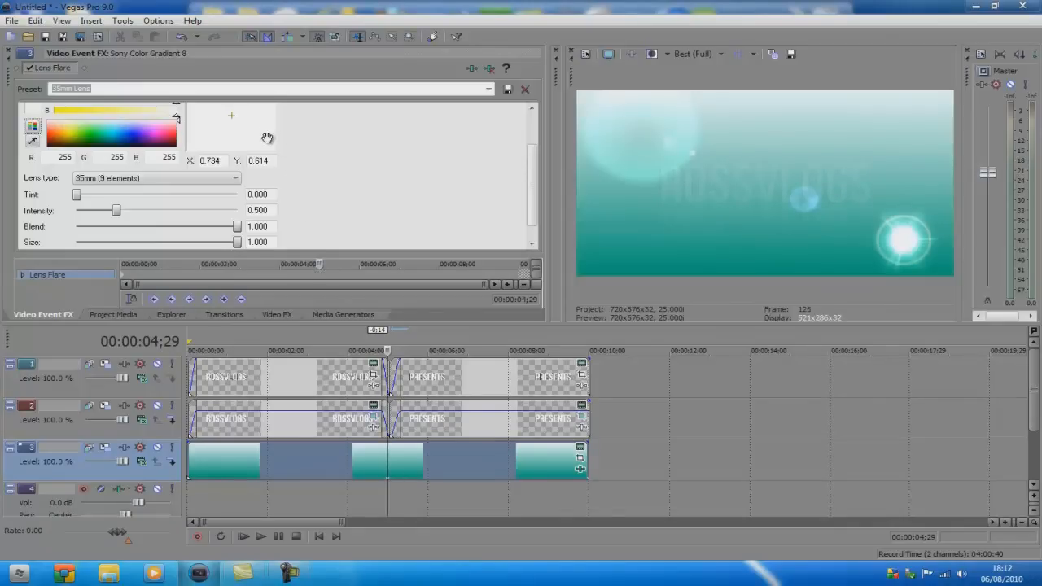
drag(533, 174, 532, 149)
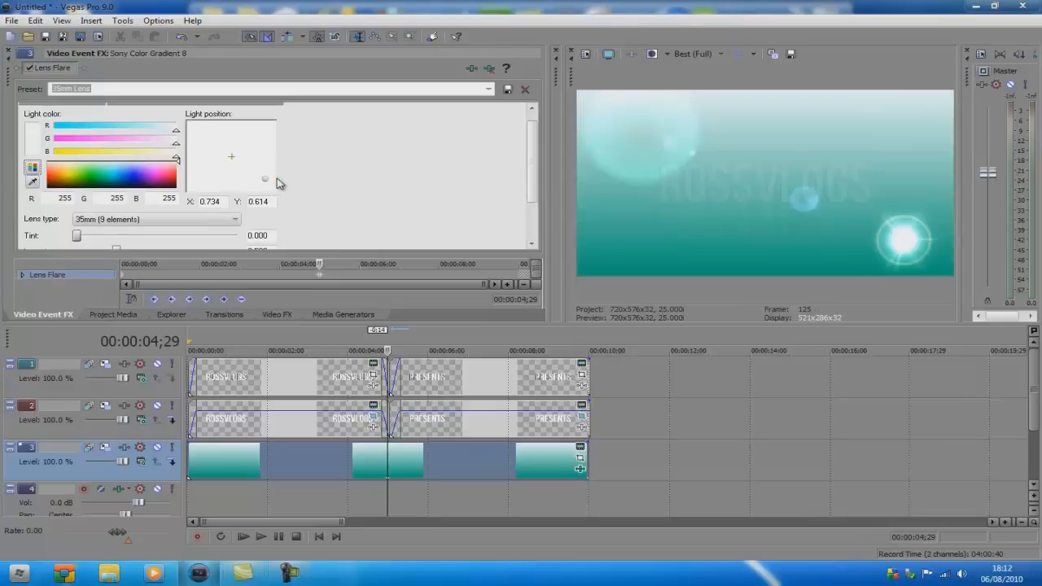
key(Up)
key(Up)
key(Up)
key(Up)
key(Up)
key(Up)
key(Up)
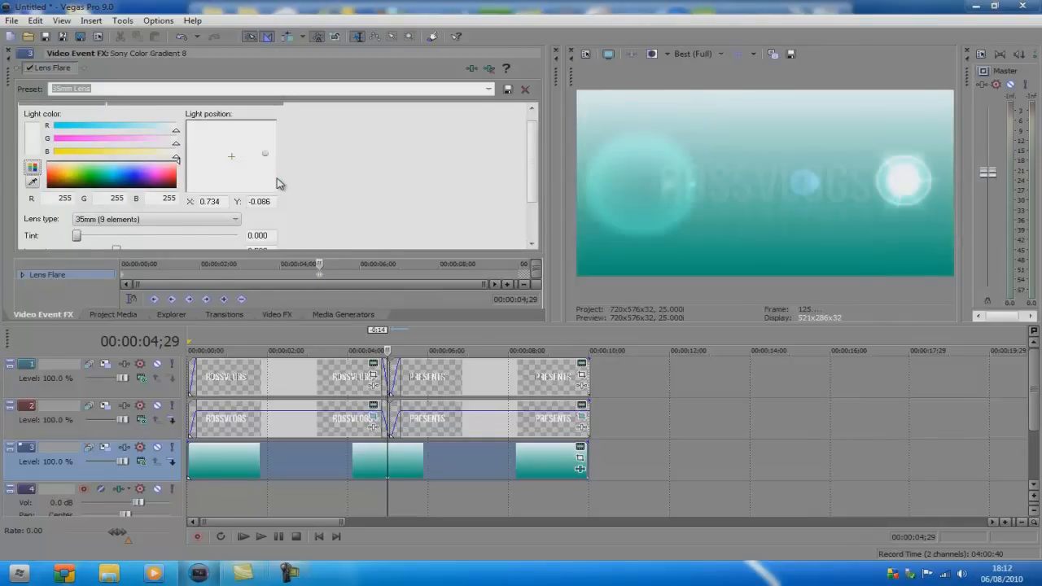
key(Up)
key(Up)
key(Up)
key(Up)
key(Up)
key(Up)
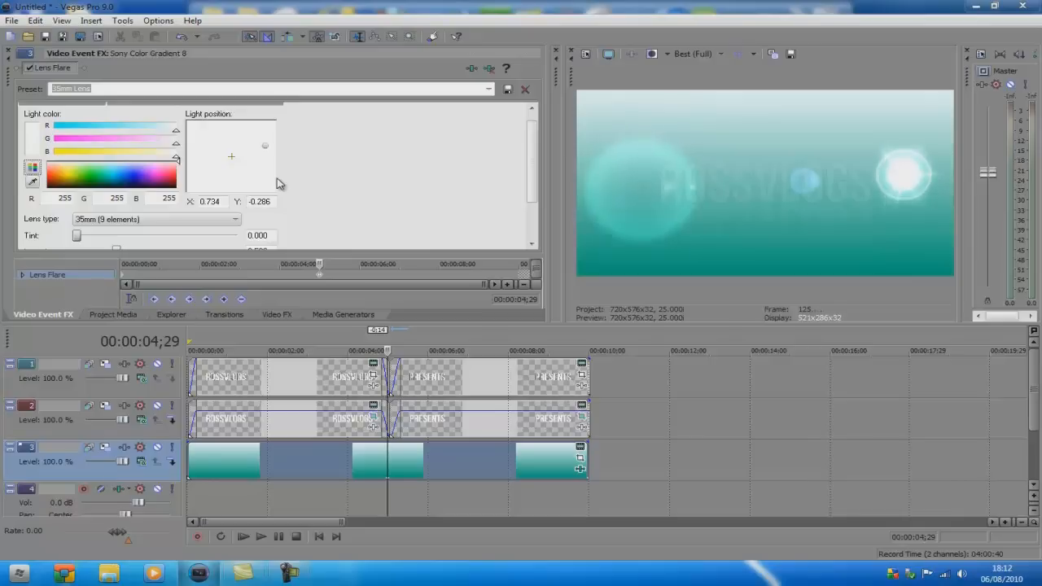
key(Up)
key(Up)
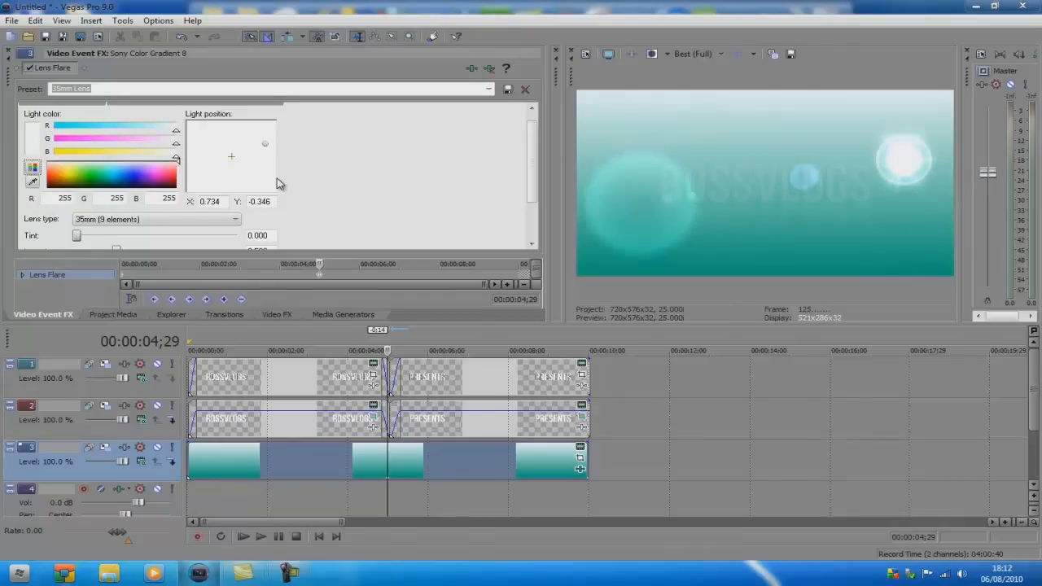
key(Up)
key(Up)
key(Up)
key(Up)
key(Up)
key(Up)
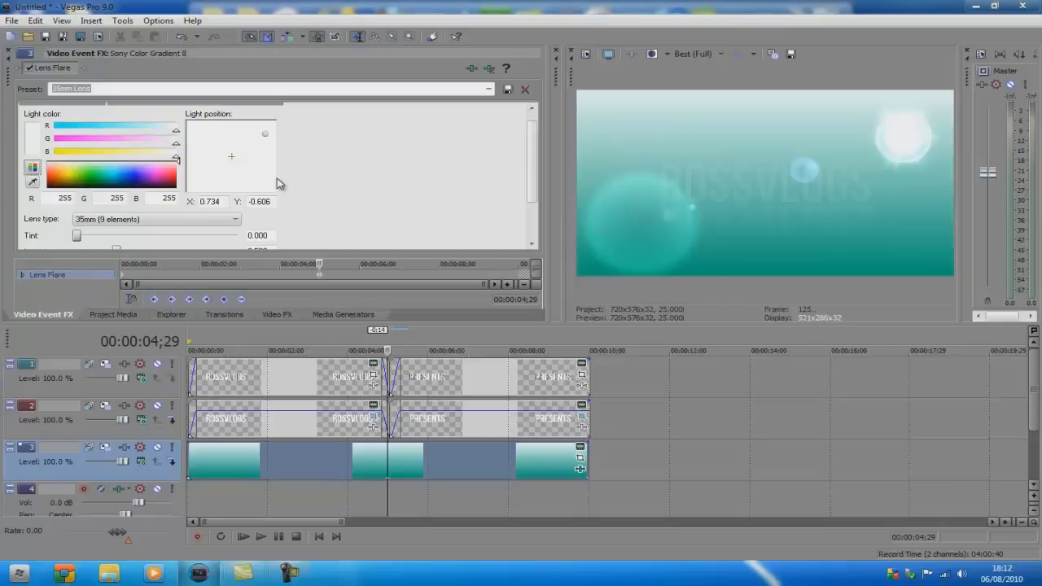
key(Up)
key(Up)
key(Up)
key(Up)
key(Up)
key(Up)
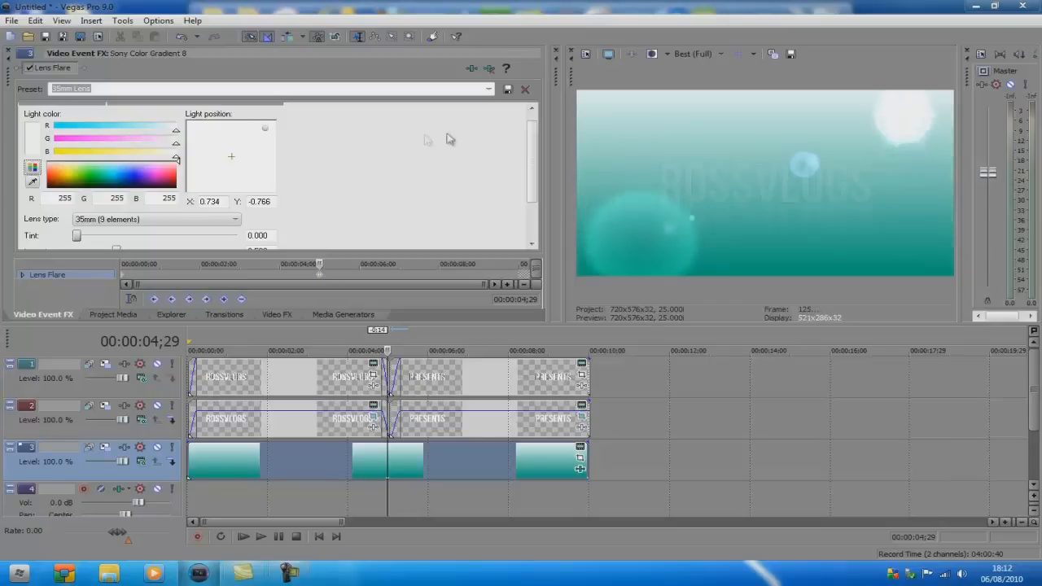
Set the flare intensity to 0.000 at the 00:00:04;29 keyframe and play the intro from the start
drag(530, 141, 530, 177)
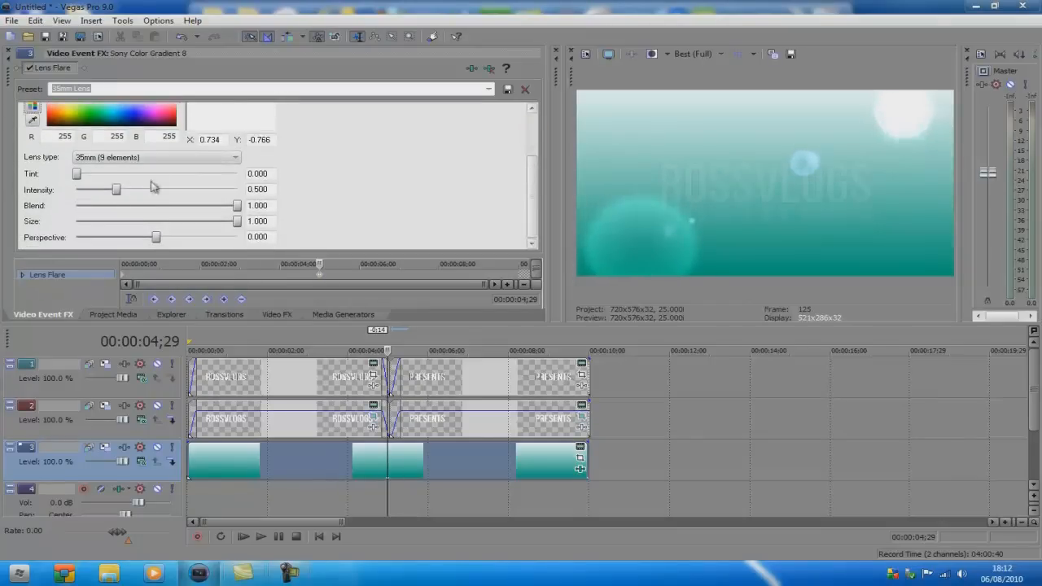
drag(116, 190, 75, 191)
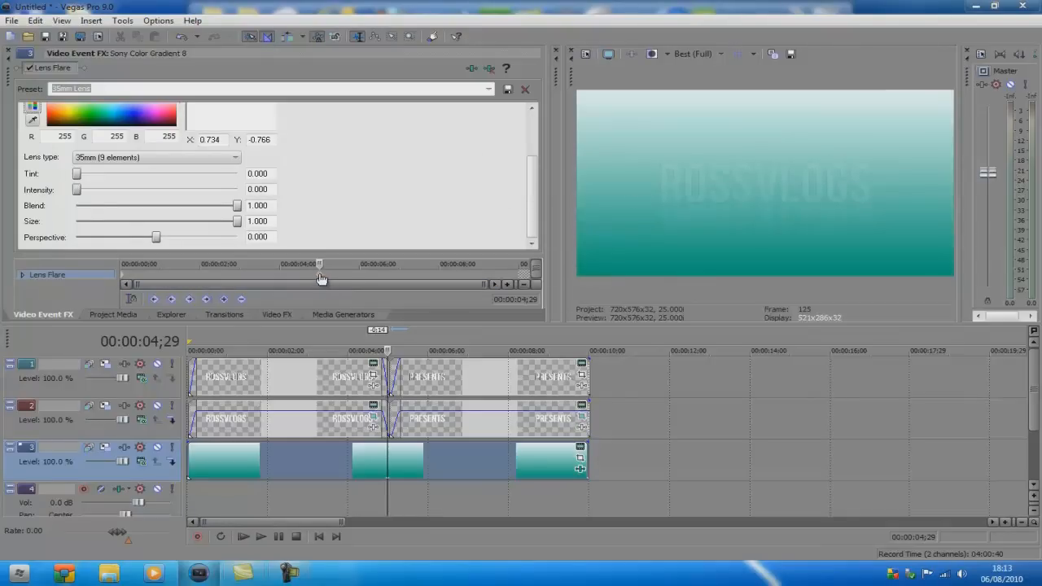
click(319, 537)
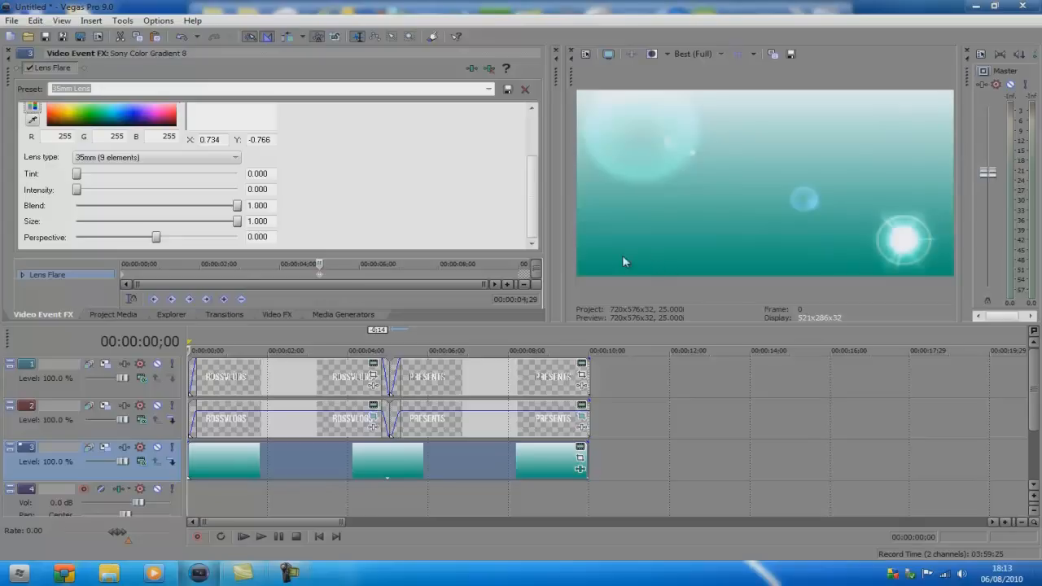
click(260, 536)
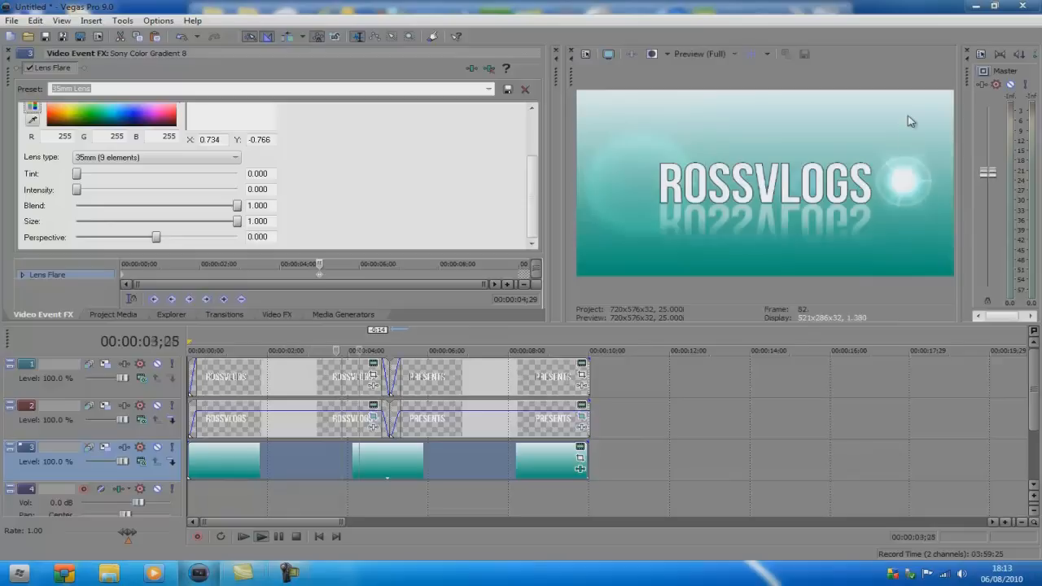
click(704, 53)
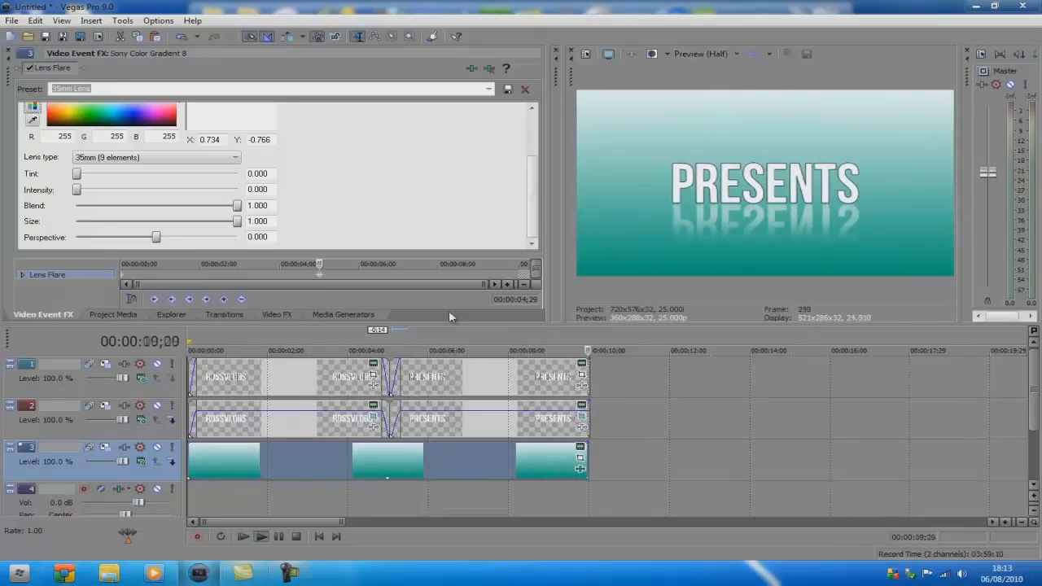
click(390, 457)
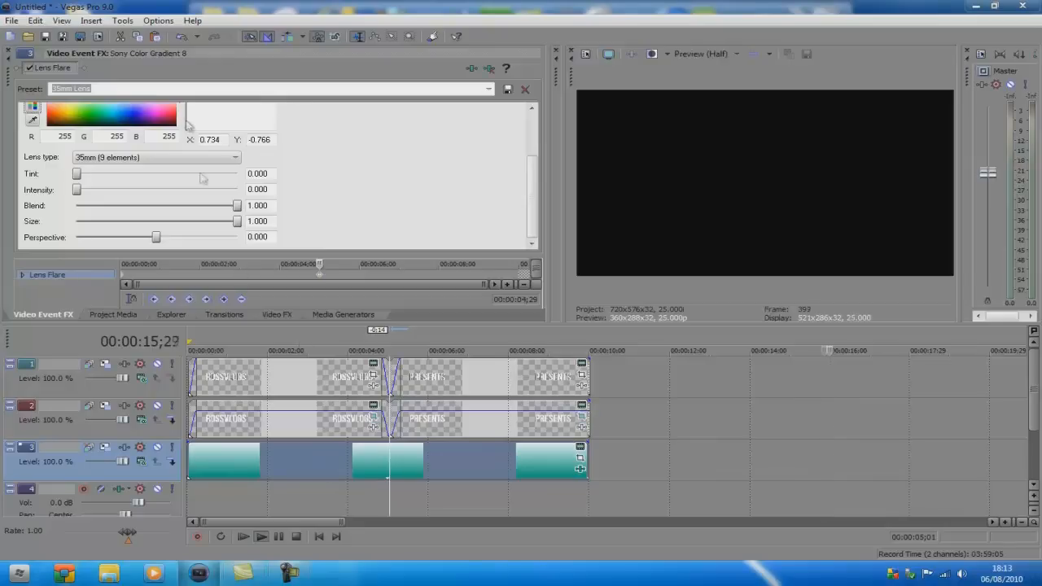
Add the Sony Lens Flare effect to the ROSSVLOGS text event on the first track
click(250, 377)
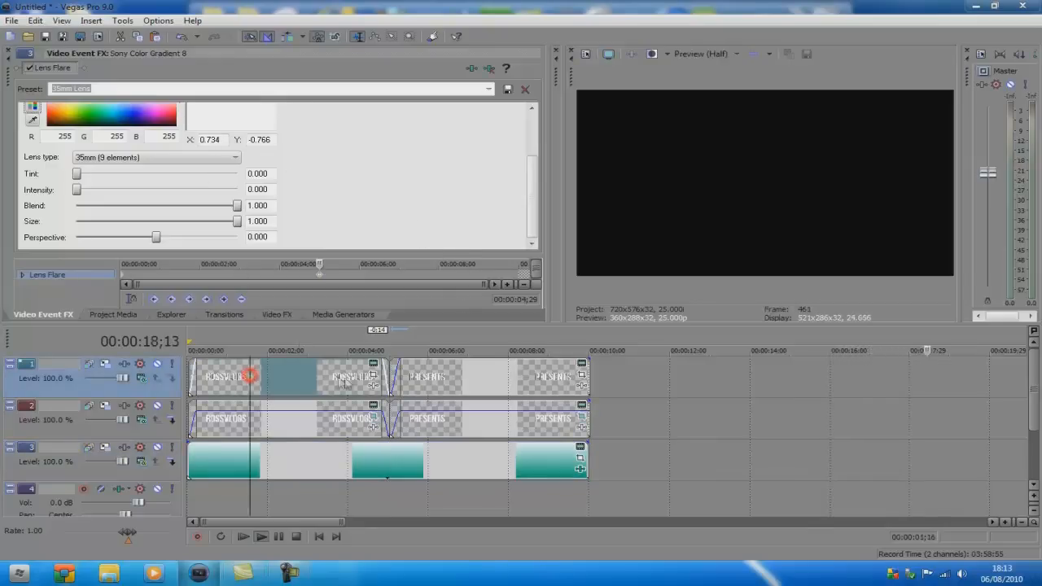
click(375, 389)
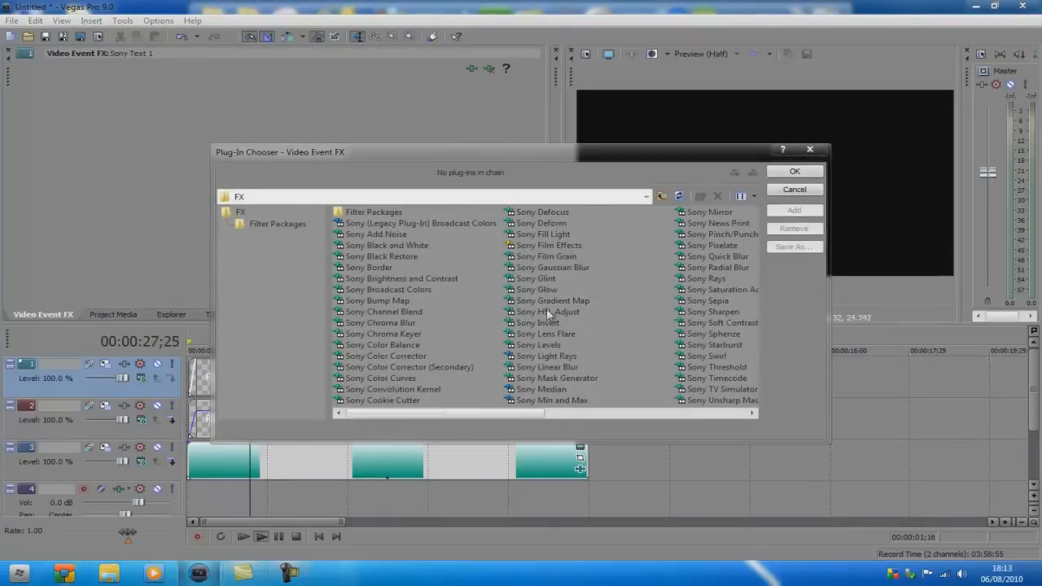
click(545, 332)
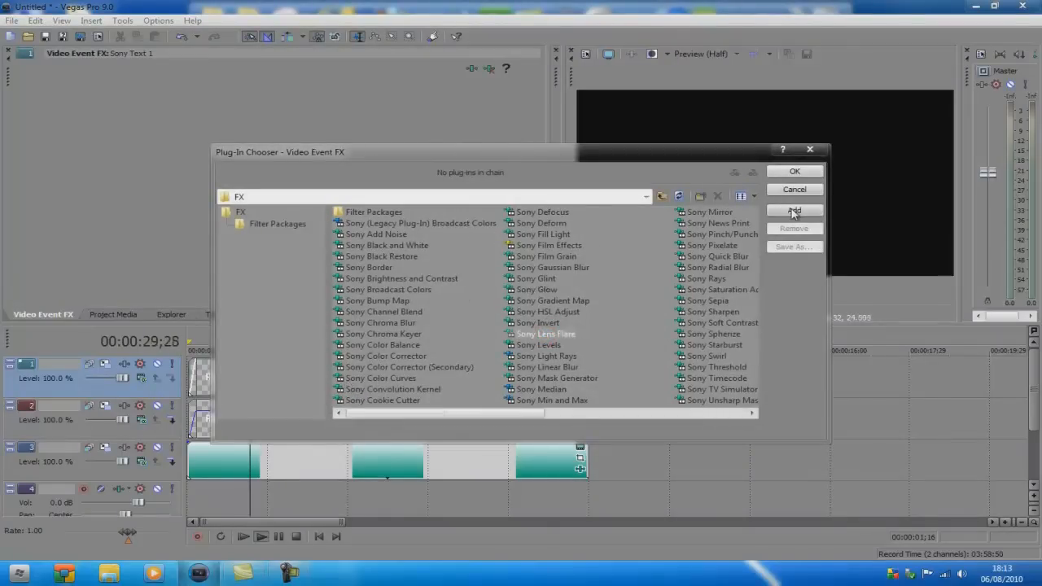
click(793, 211)
click(794, 171)
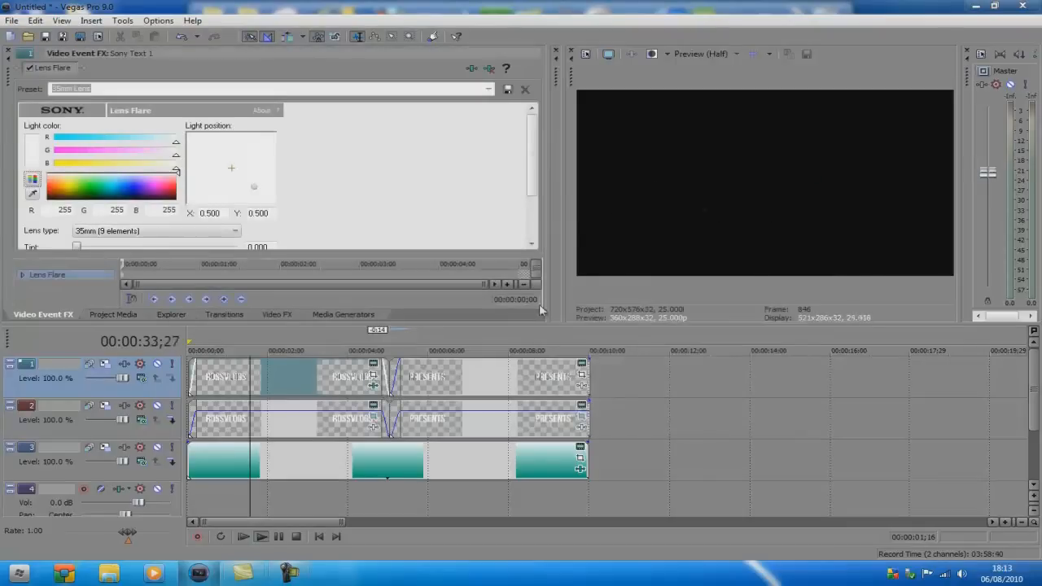
Preview the ROSSVLOGS text and set its flare's starting light position to X -0.760, Y 0.000
click(318, 537)
click(278, 536)
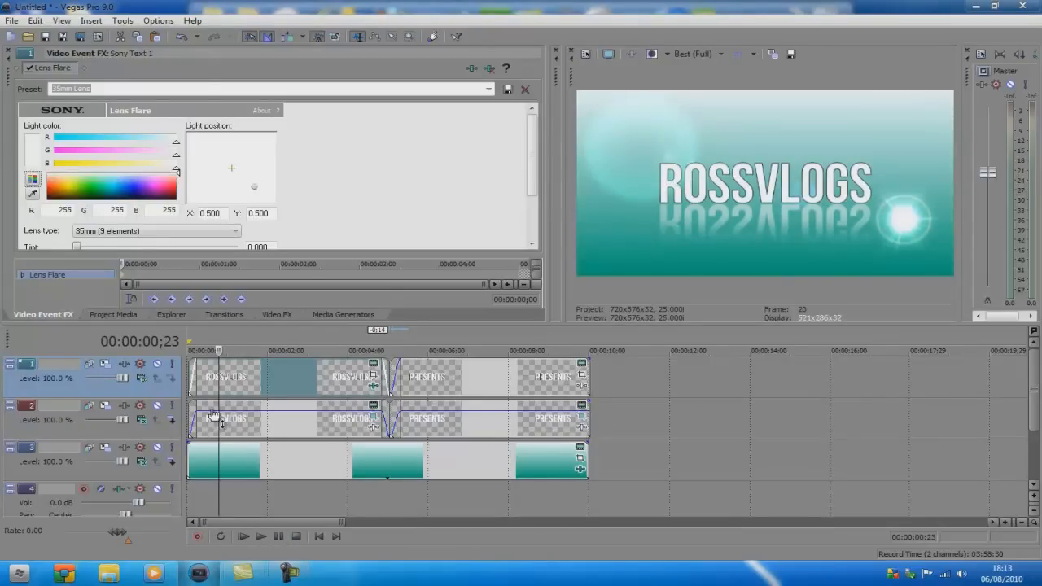
drag(254, 187, 228, 168)
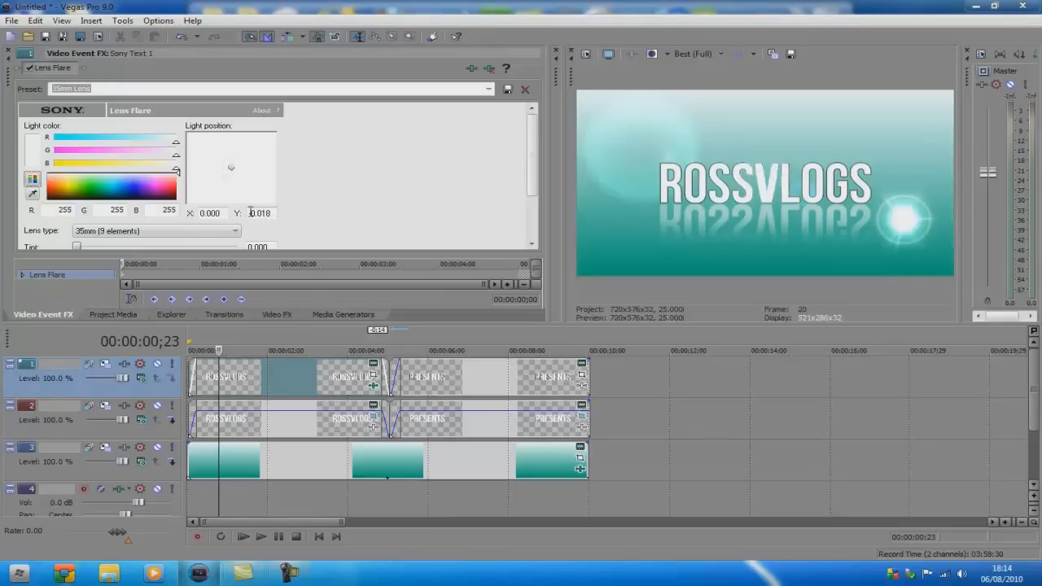
drag(250, 212, 279, 217)
drag(232, 169, 239, 175)
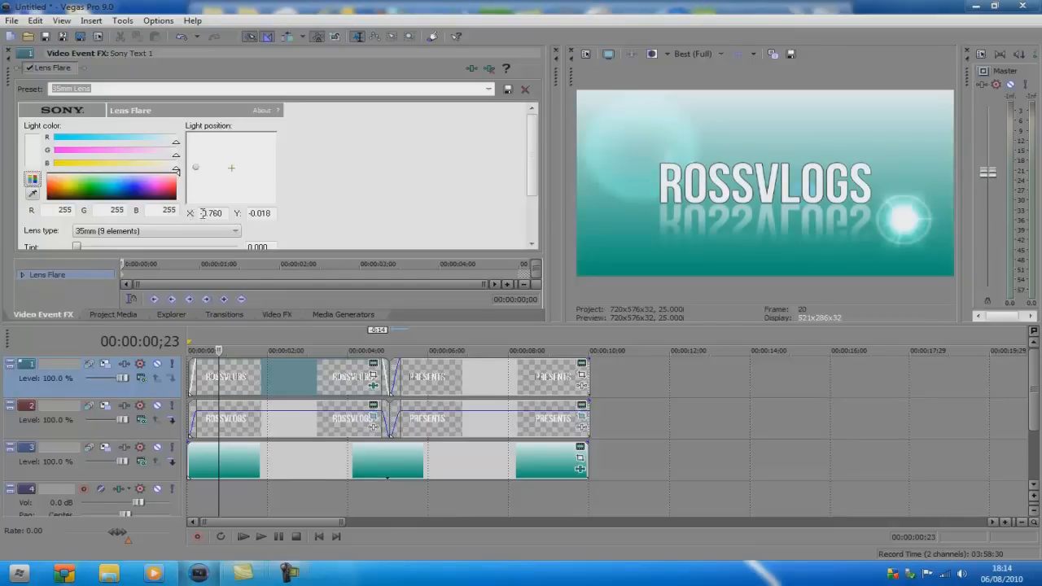
click(267, 213)
key(BackSpace)
click(252, 169)
Keyframe the ROSSVLOGS flare at 00:00:04;15 with the light moved horizontally across to X 0.760
click(124, 263)
key(space)
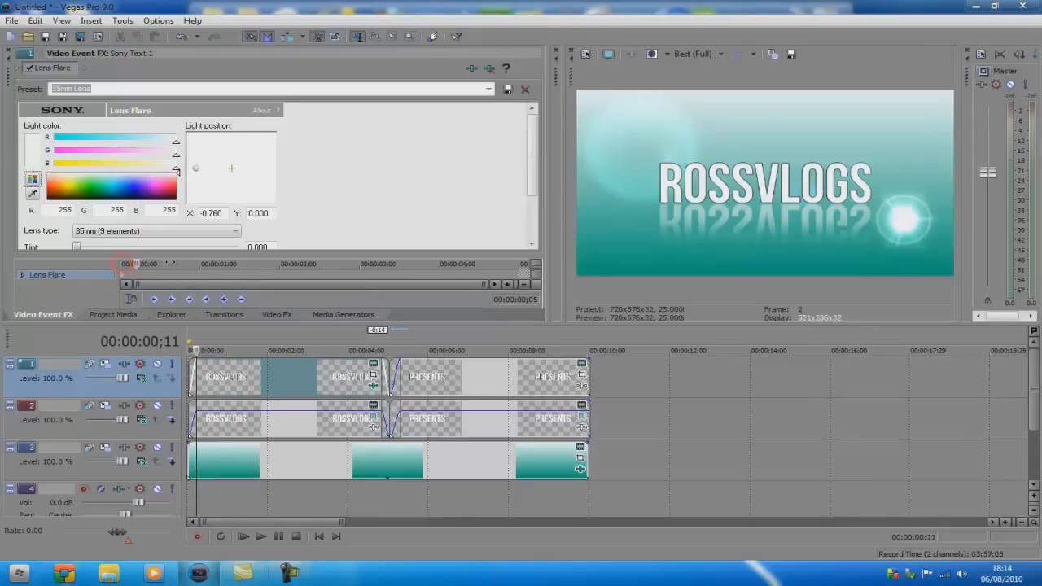
click(195, 169)
key(Right)
key(Right)
key(Right)
key(Right)
key(Right)
key(Right)
key(Right)
key(Right)
key(Right)
key(Right)
key(Right)
key(Right)
key(Right)
key(Right)
key(Right)
key(Right)
key(Right)
key(Right)
key(Right)
key(Right)
key(Right)
key(Right)
key(Right)
key(Right)
key(Right)
key(Right)
key(Right)
key(Right)
key(Right)
key(Right)
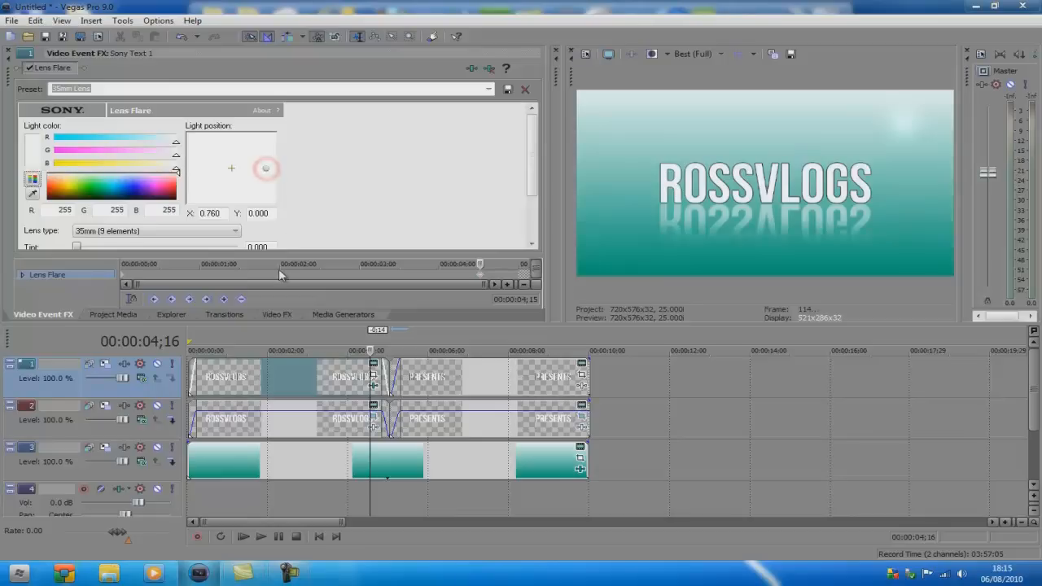
Add the Sony Lens Flare effect to the PRESENTS text event on the first track
click(413, 374)
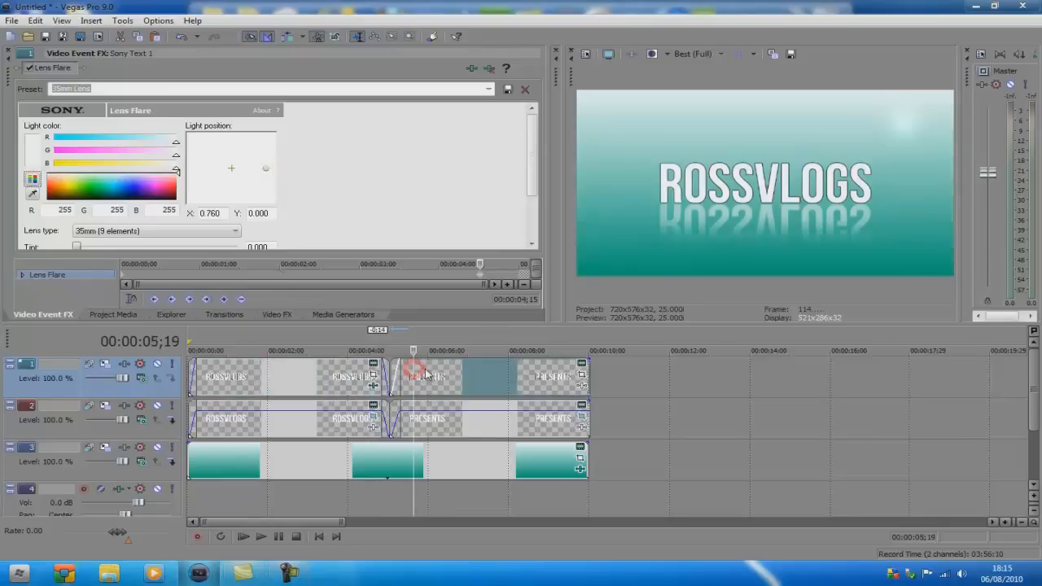
click(582, 386)
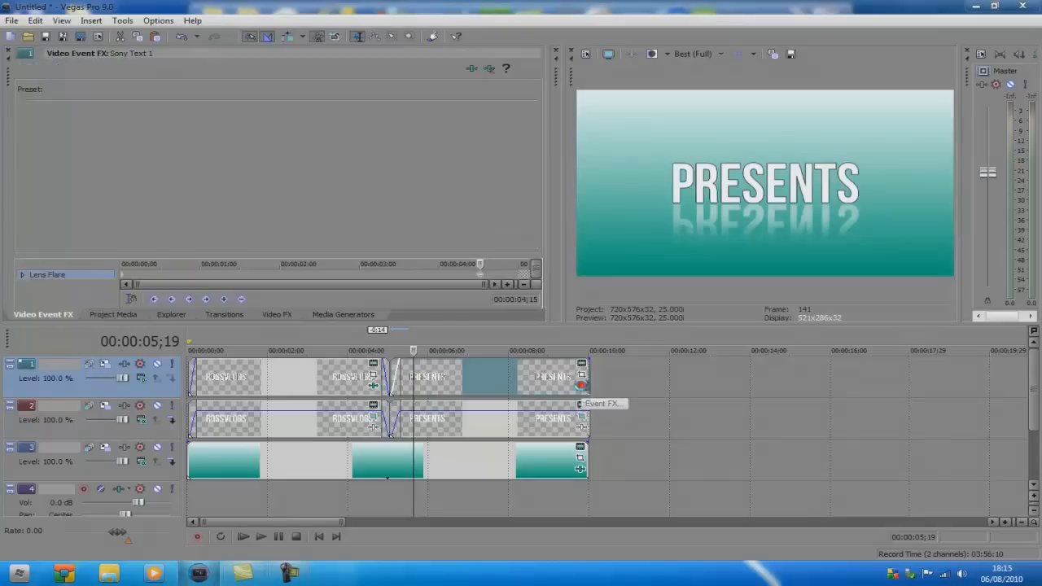
click(550, 333)
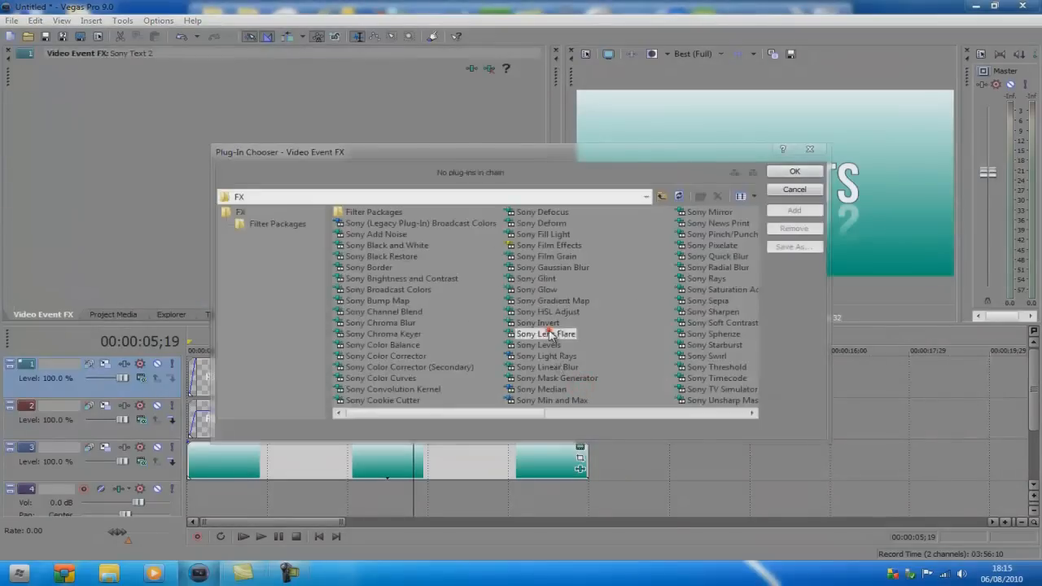
click(809, 210)
click(811, 171)
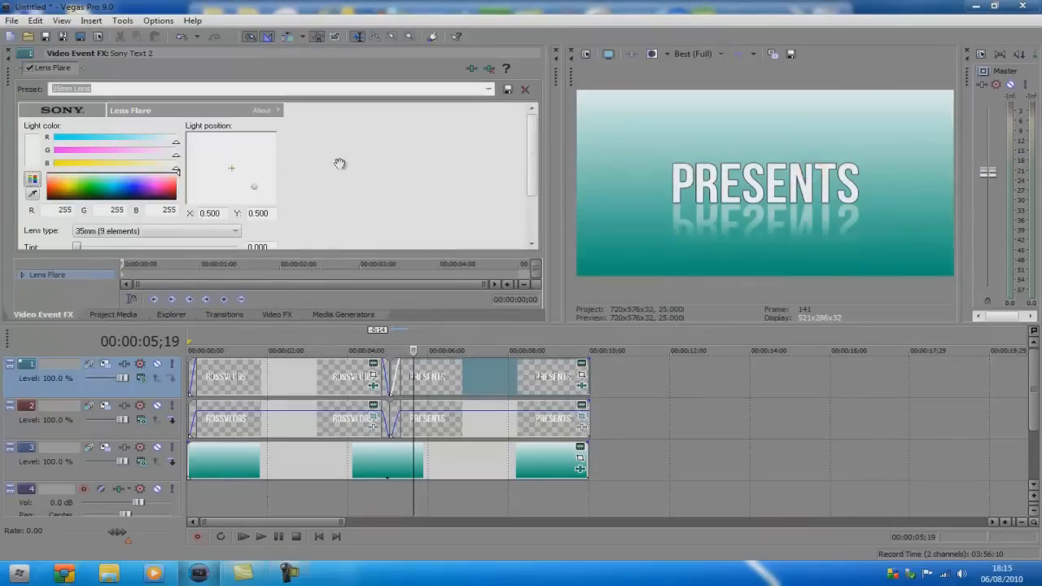
Set the PRESENTS flare's starting light position to X -0.764, Y 0.000
click(256, 214)
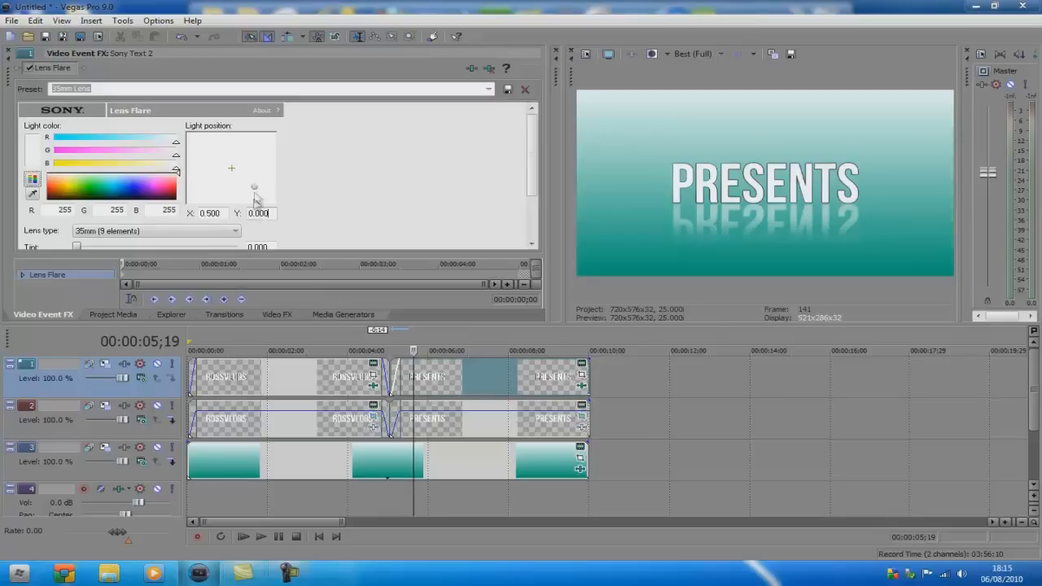
click(263, 210)
drag(252, 184, 231, 170)
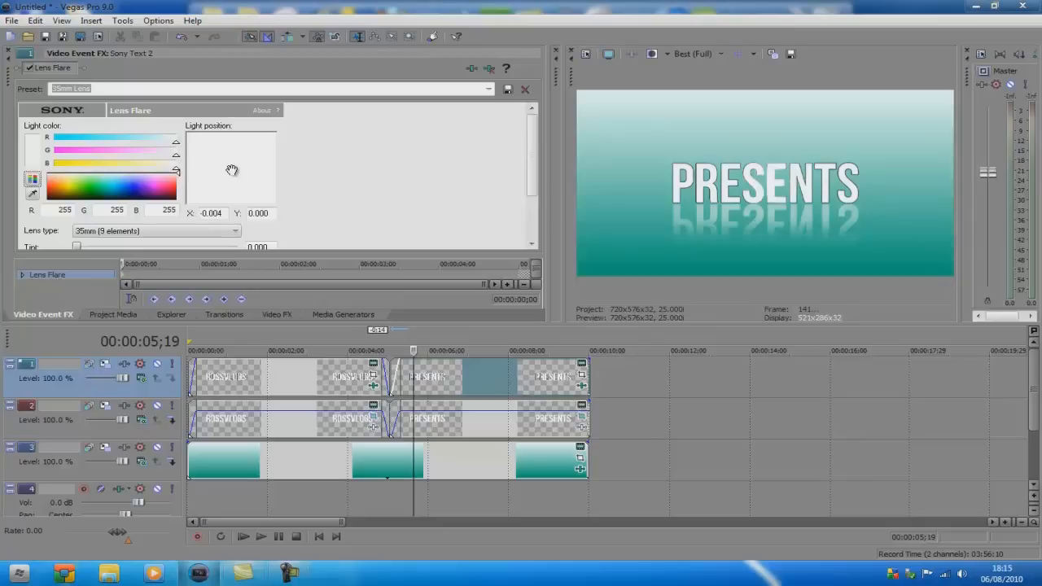
mouse_move(231, 170)
mouse_down()
mouse_move(222, 169)
mouse_move(232, 170)
mouse_up()
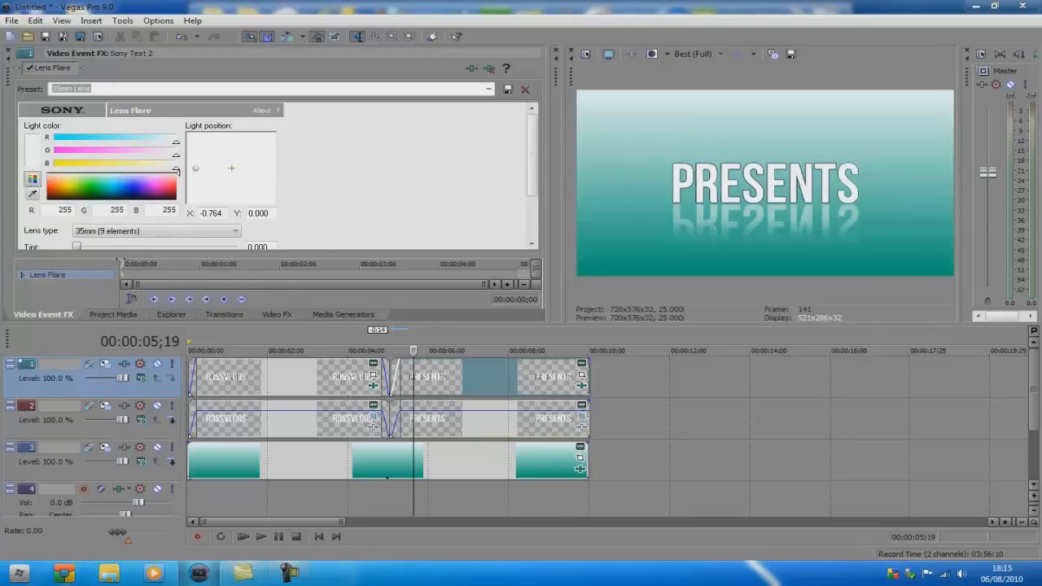
Trim the ends of both PRESENTS events and the gradient background to the same earlier point, and give the two text events short fade-outs
drag(122, 263, 436, 266)
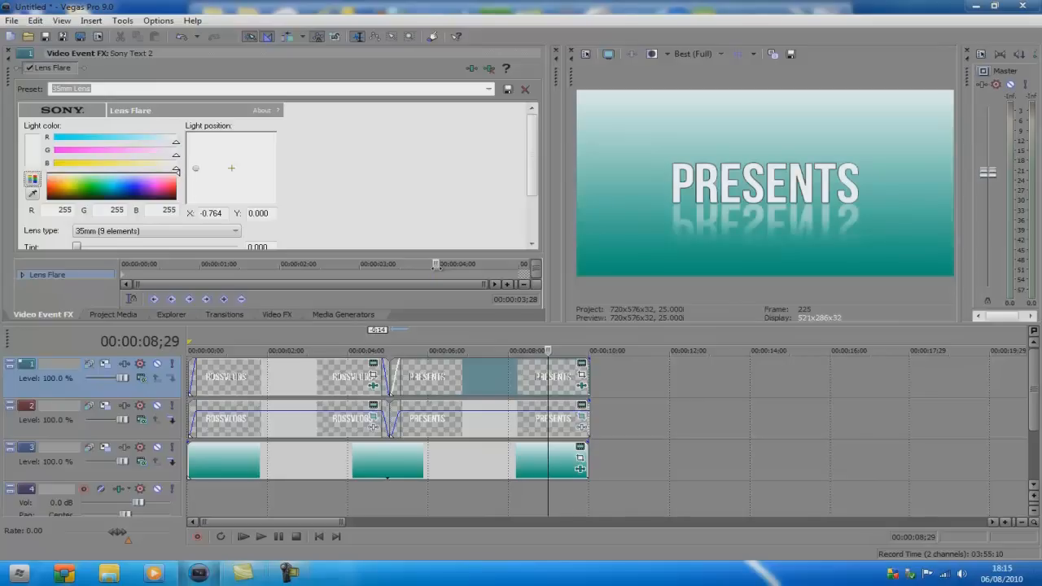
drag(436, 265, 435, 266)
drag(588, 376, 570, 376)
drag(588, 418, 570, 419)
drag(587, 453, 574, 444)
drag(571, 356, 566, 361)
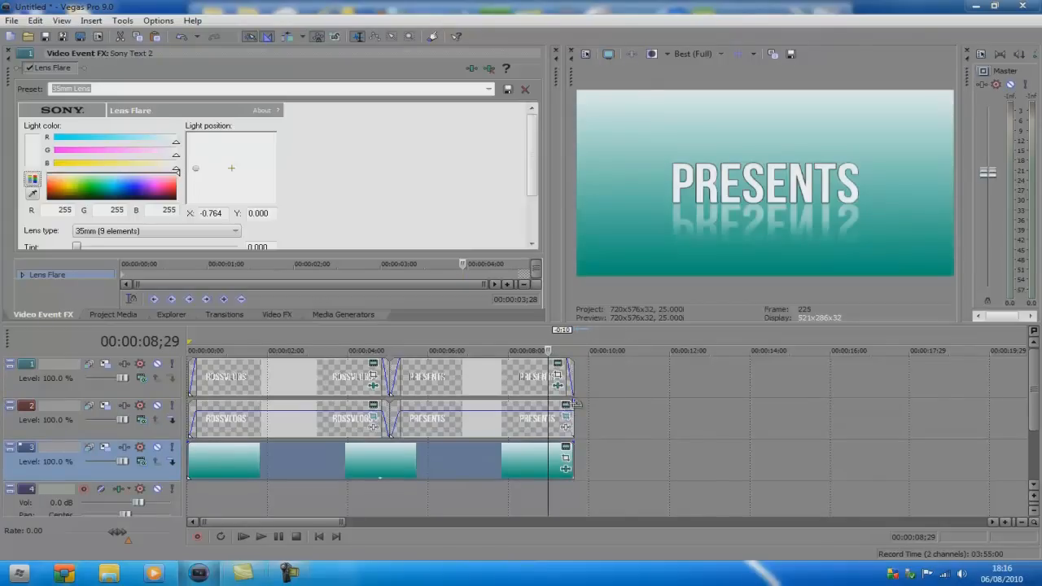
drag(573, 402, 565, 405)
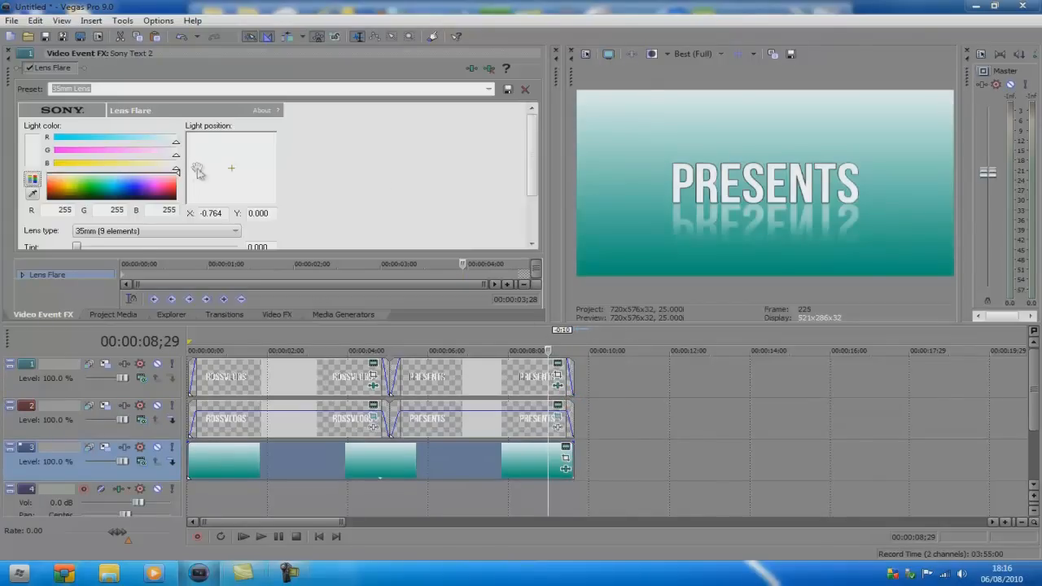
Keyframe the PRESENTS flare at 00:00:04;11 with the light moved horizontally across to X 0.696
click(463, 264)
drag(463, 263, 500, 263)
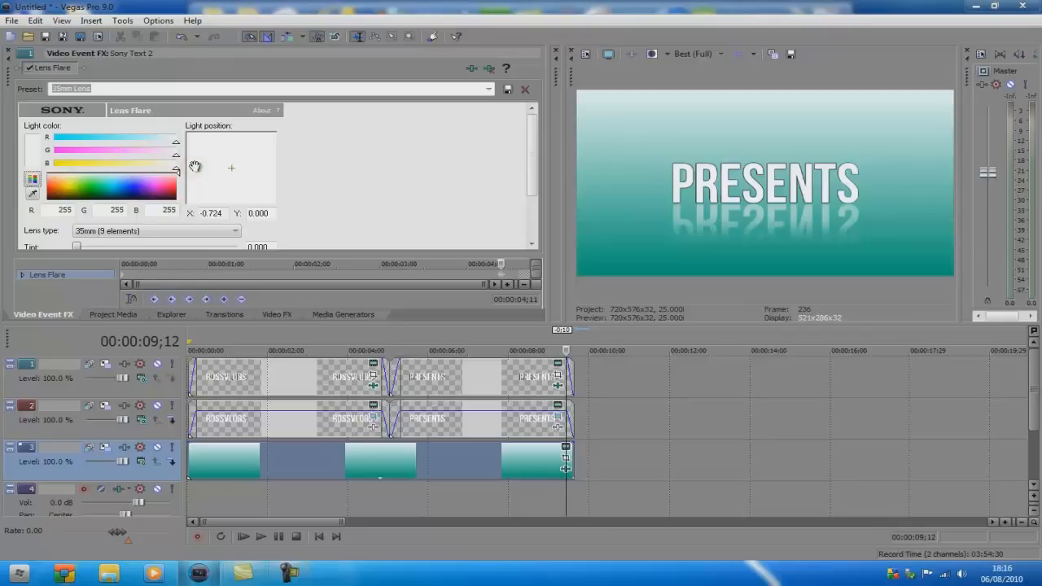
key(Right)
key(Right)
key(Right)
key(Right)
key(Right)
key(Right)
key(Right)
key(Right)
key(Right)
key(Right)
key(Right)
key(Right)
key(Right)
key(Right)
key(Right)
key(Right)
key(Right)
key(Right)
key(Right)
Restore the window to its smaller size and play the whole intro from the start
double_click(417, 13)
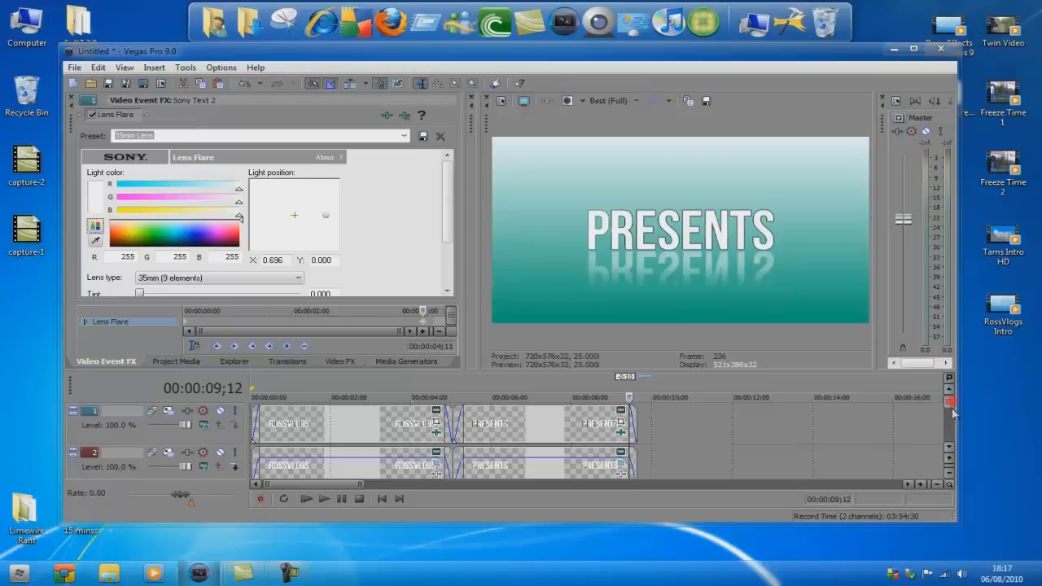
drag(951, 404, 953, 423)
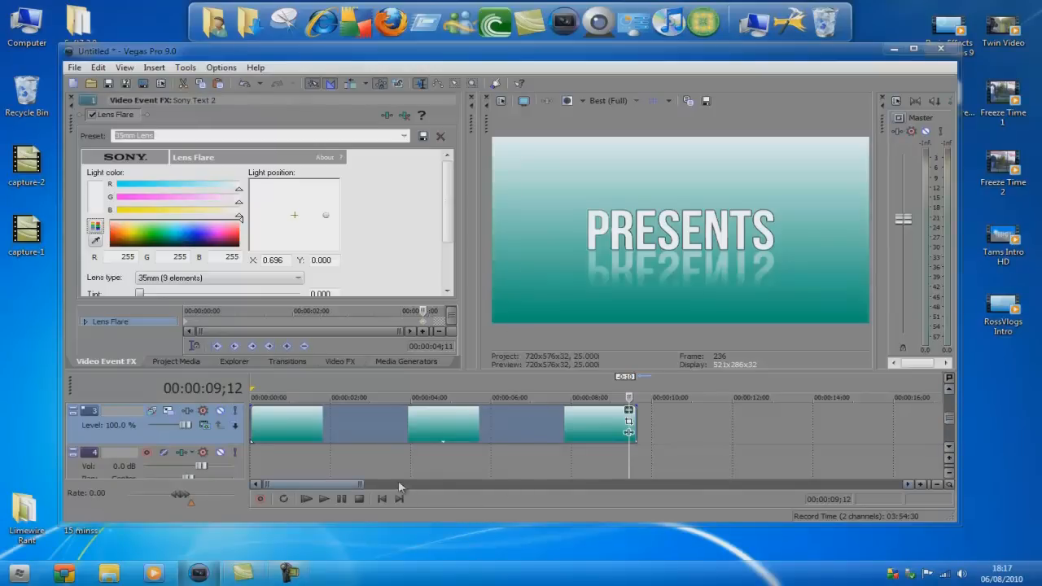
click(382, 500)
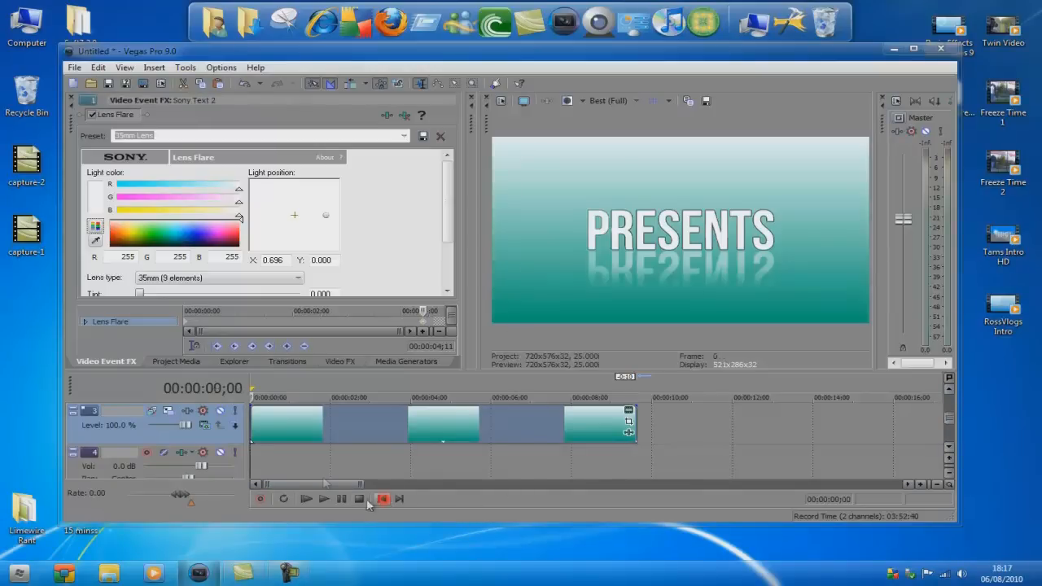
click(323, 499)
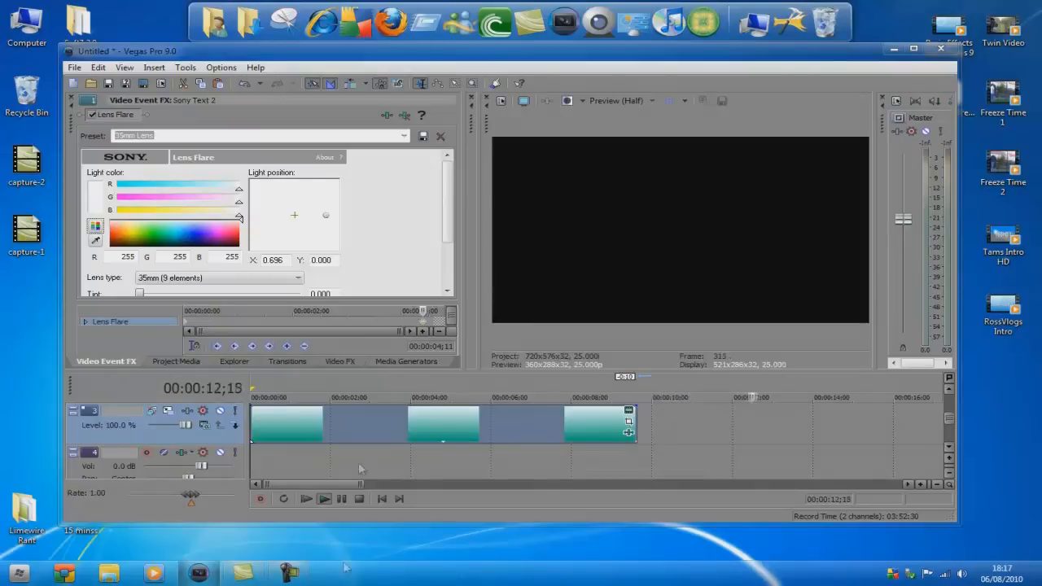
click(346, 498)
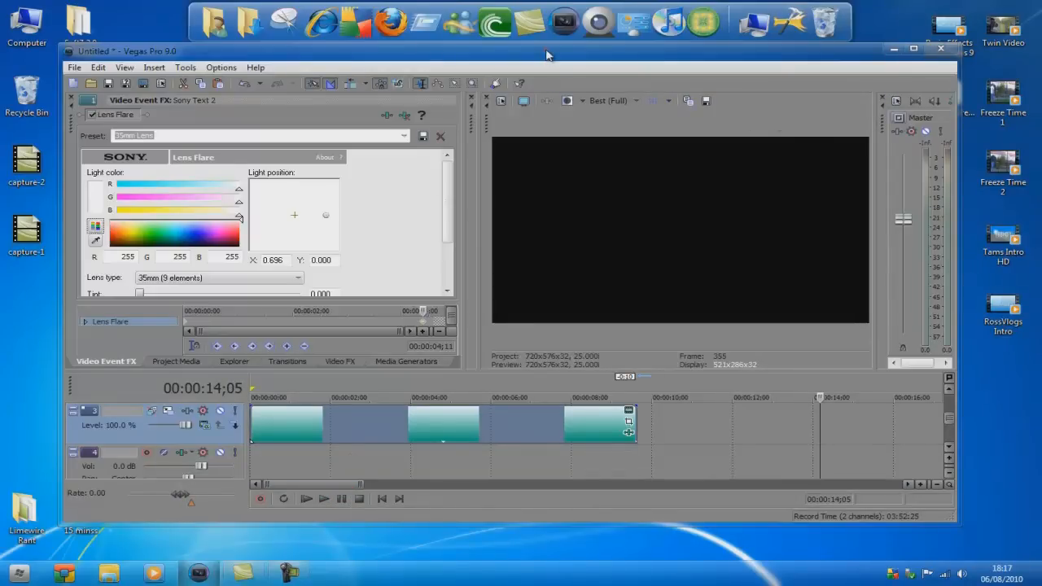
click(79, 68)
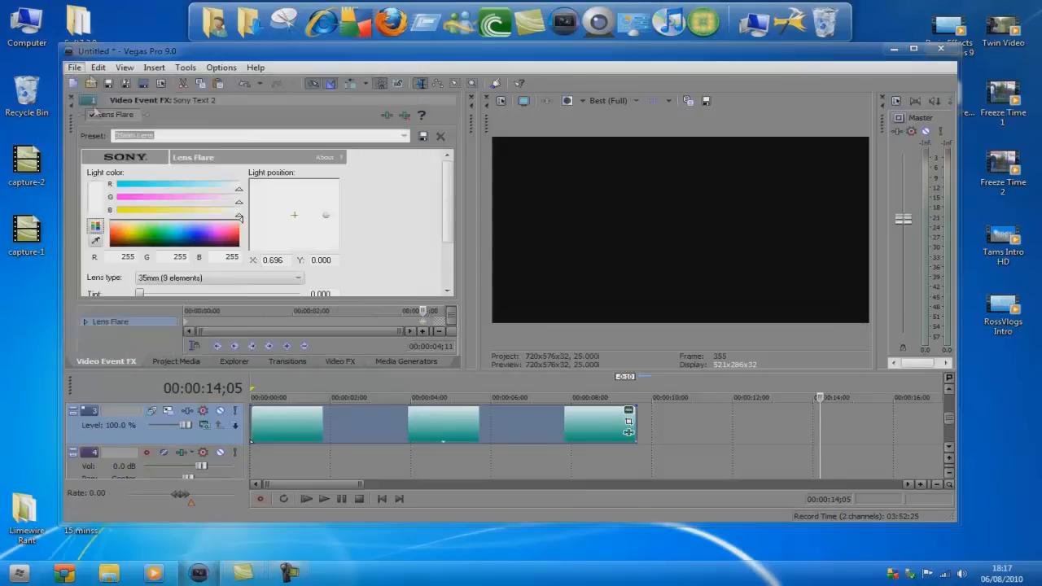
click(112, 162)
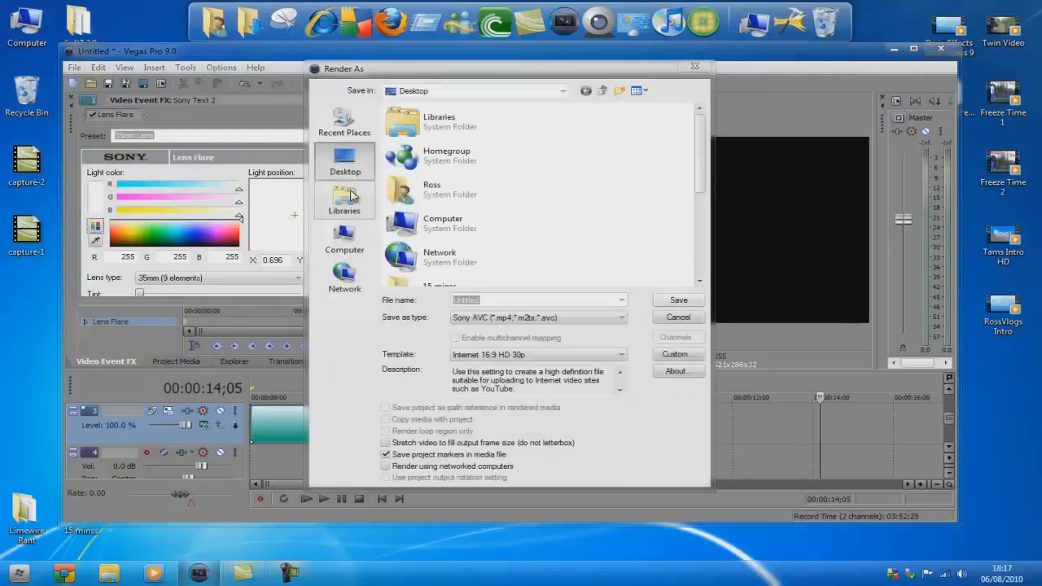
click(488, 318)
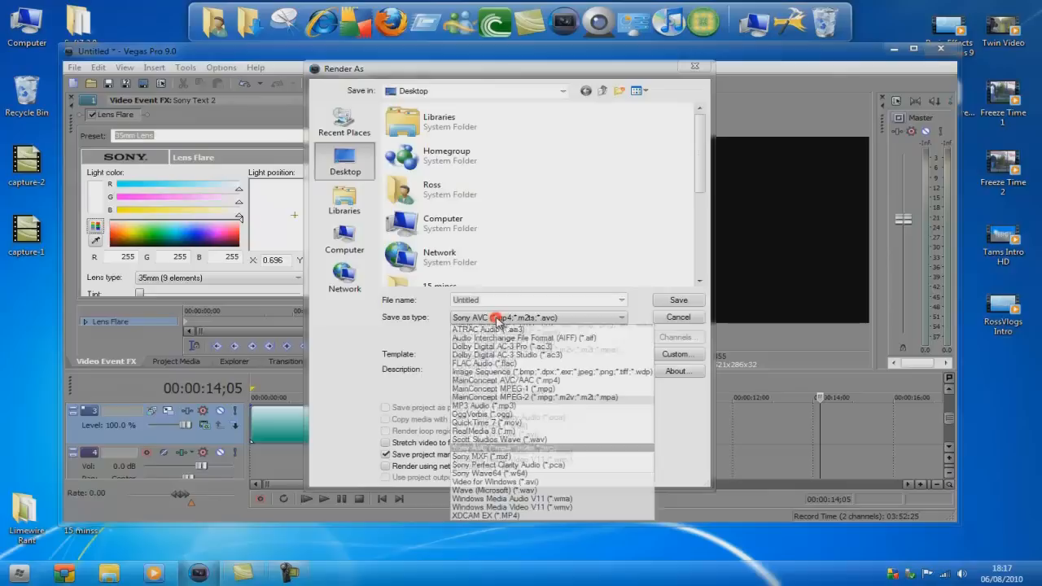
click(516, 507)
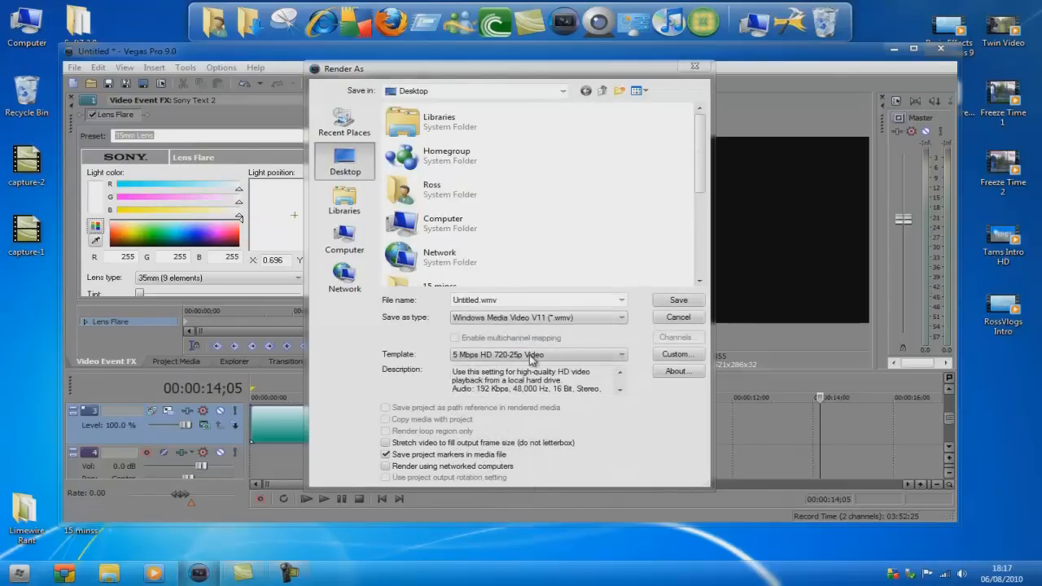
click(530, 356)
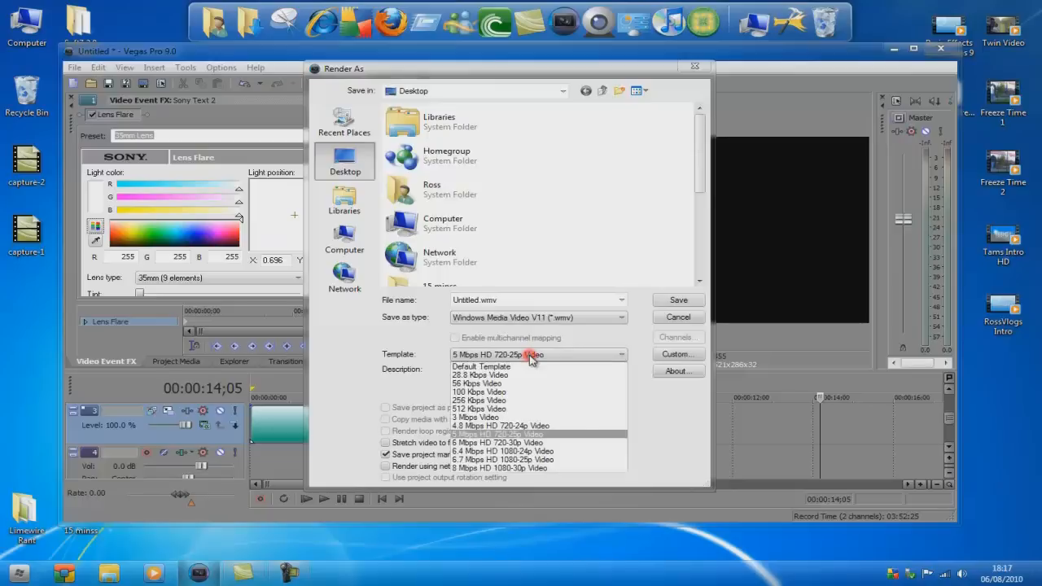
click(530, 361)
click(678, 319)
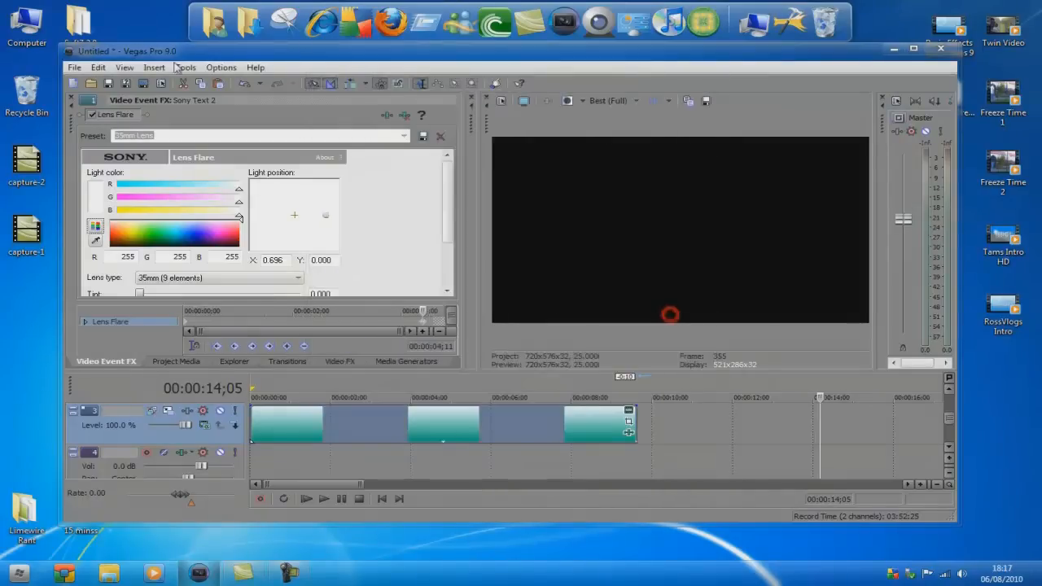
Set the project's frame rate to 60.000 in the project properties
click(74, 67)
click(114, 271)
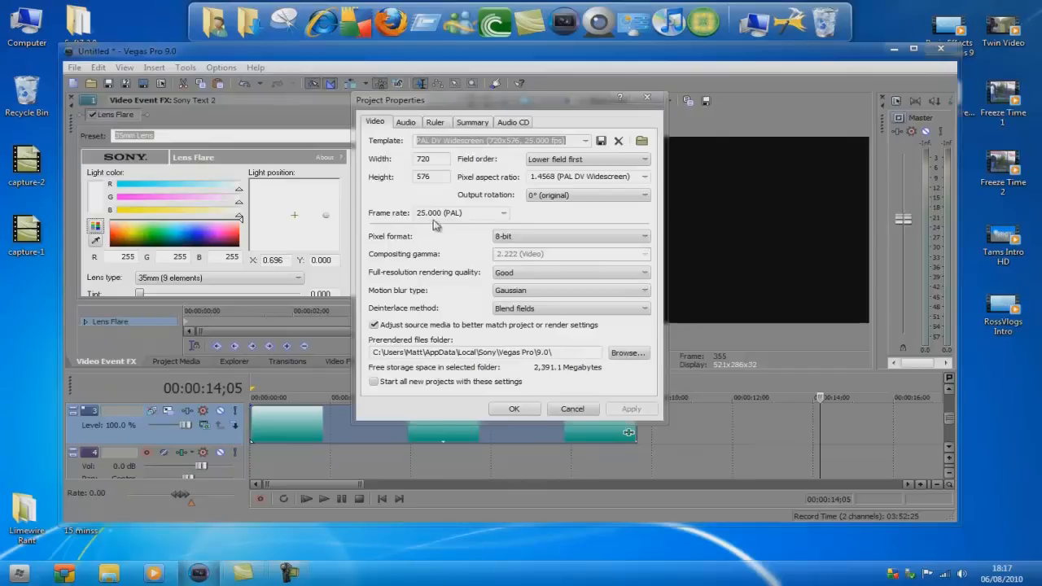
click(503, 212)
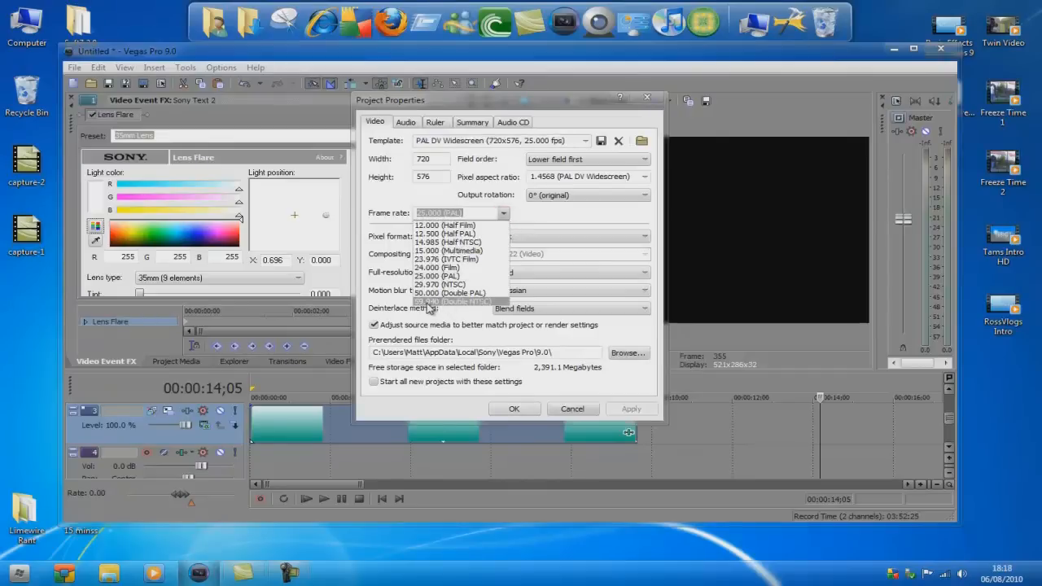
click(440, 214)
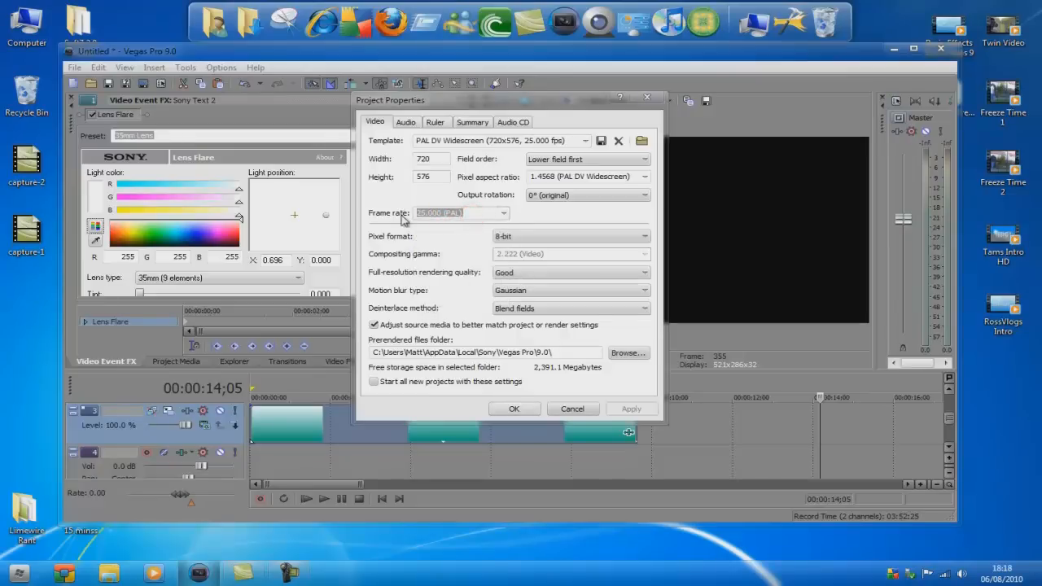
text(60.00)
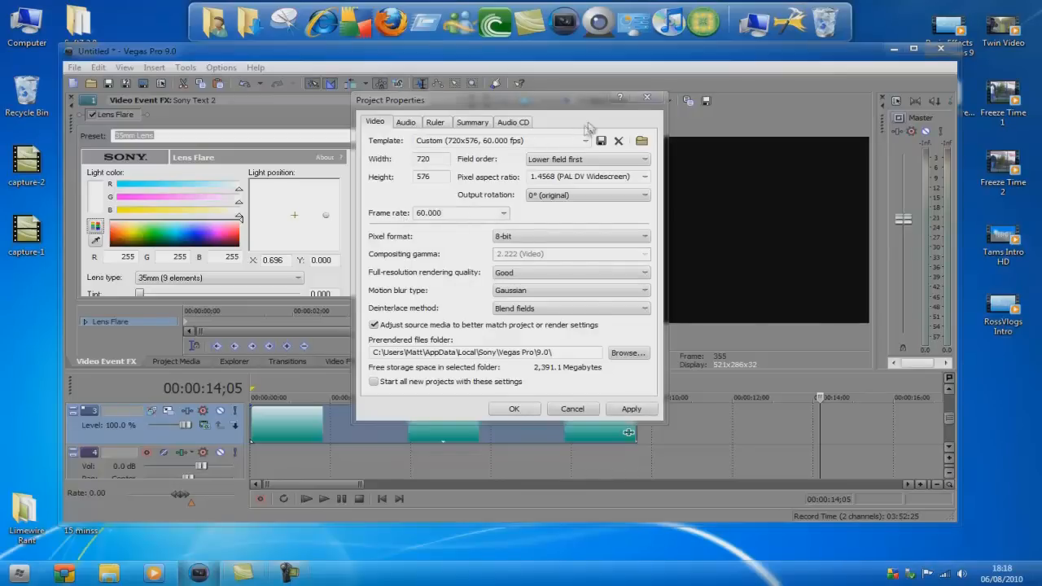
click(628, 407)
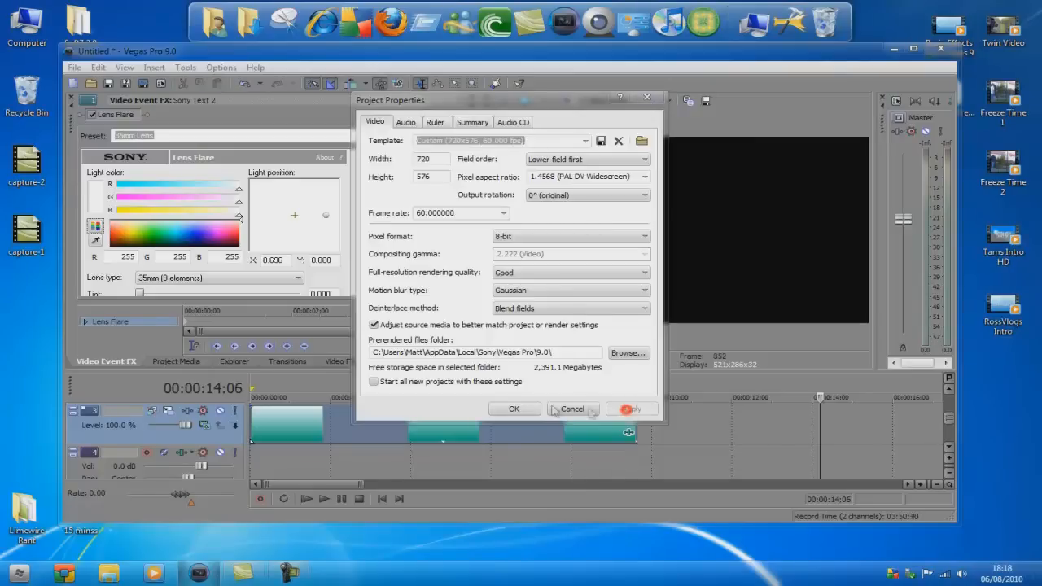
click(514, 408)
Set up a render to the Desktop named New Intro as Windows Media Video V11 (*.wmv) with the 8 Mbps HD 1080-30p Video template
click(71, 68)
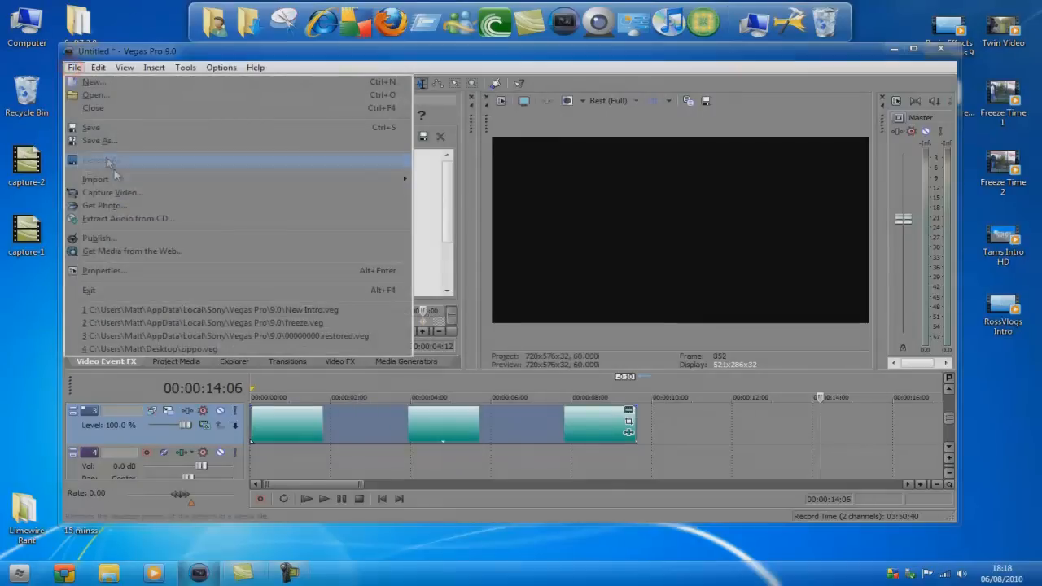
click(114, 163)
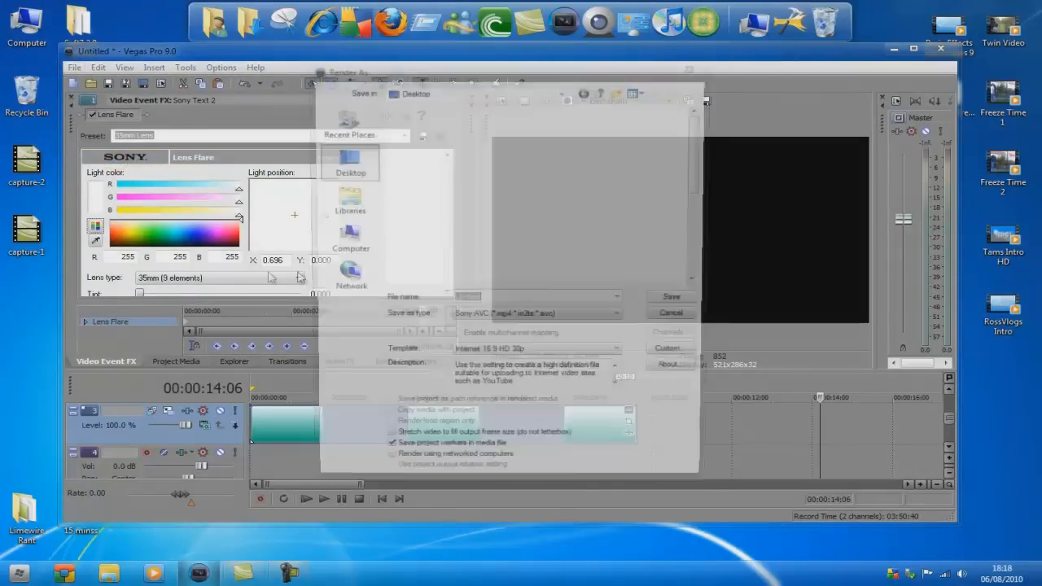
text(New Intro)
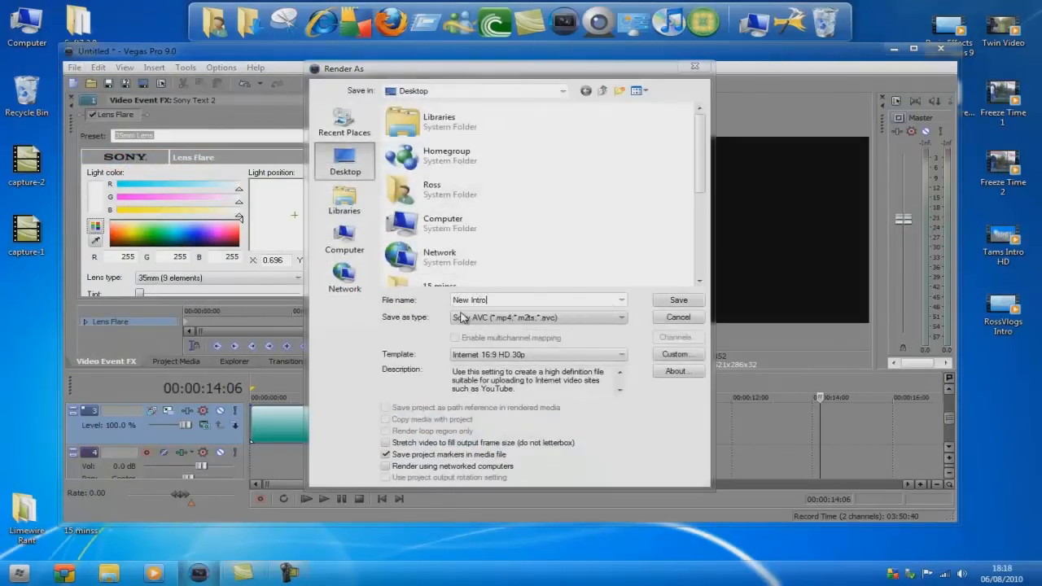
click(559, 317)
click(550, 507)
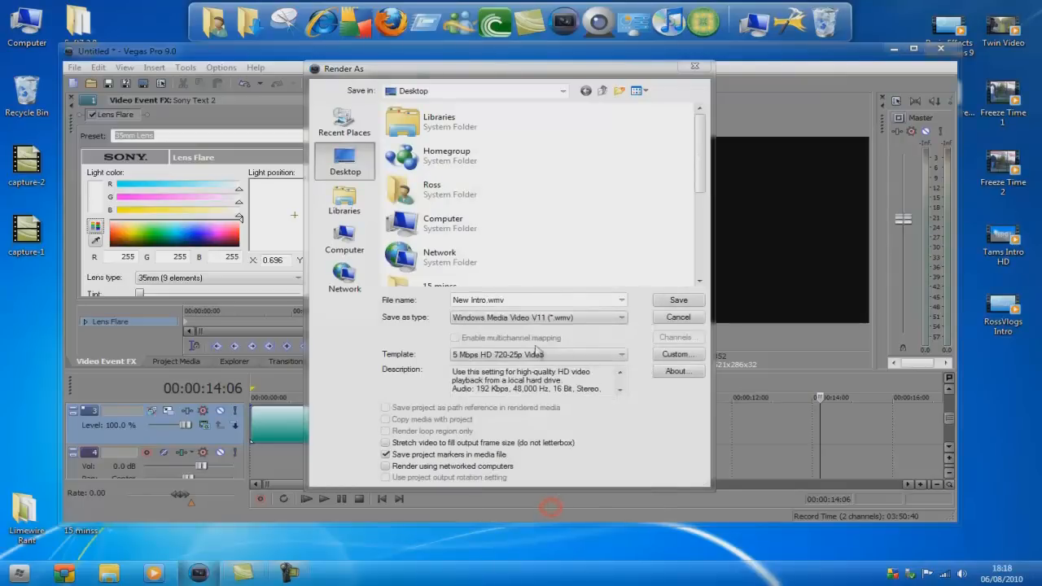
click(513, 356)
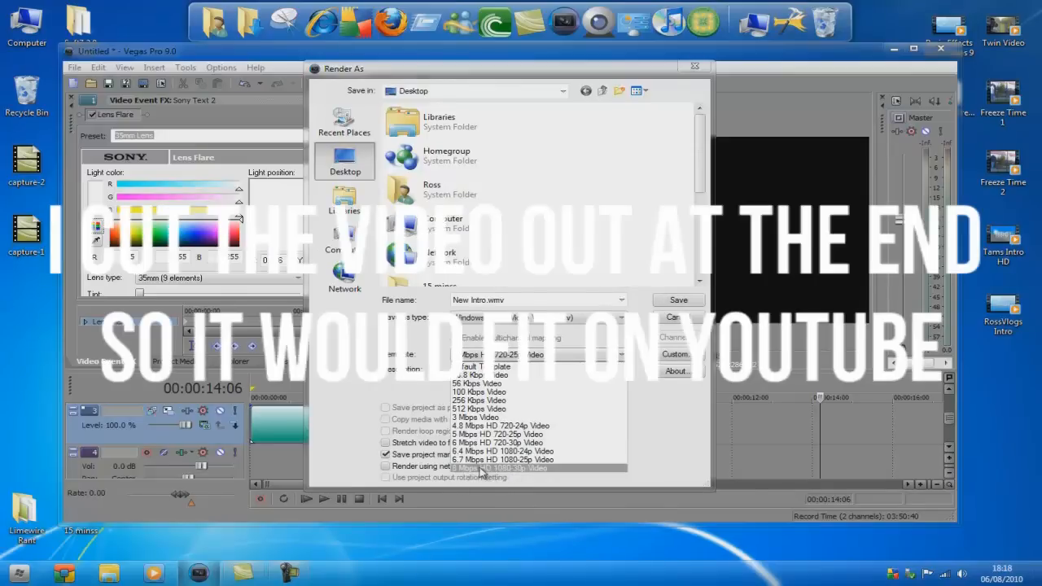
click(478, 469)
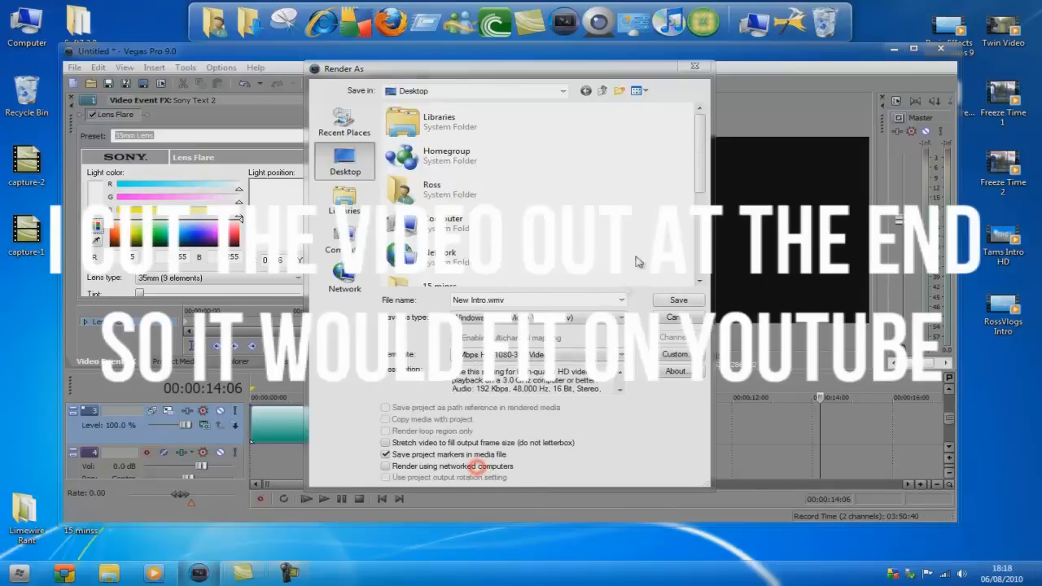